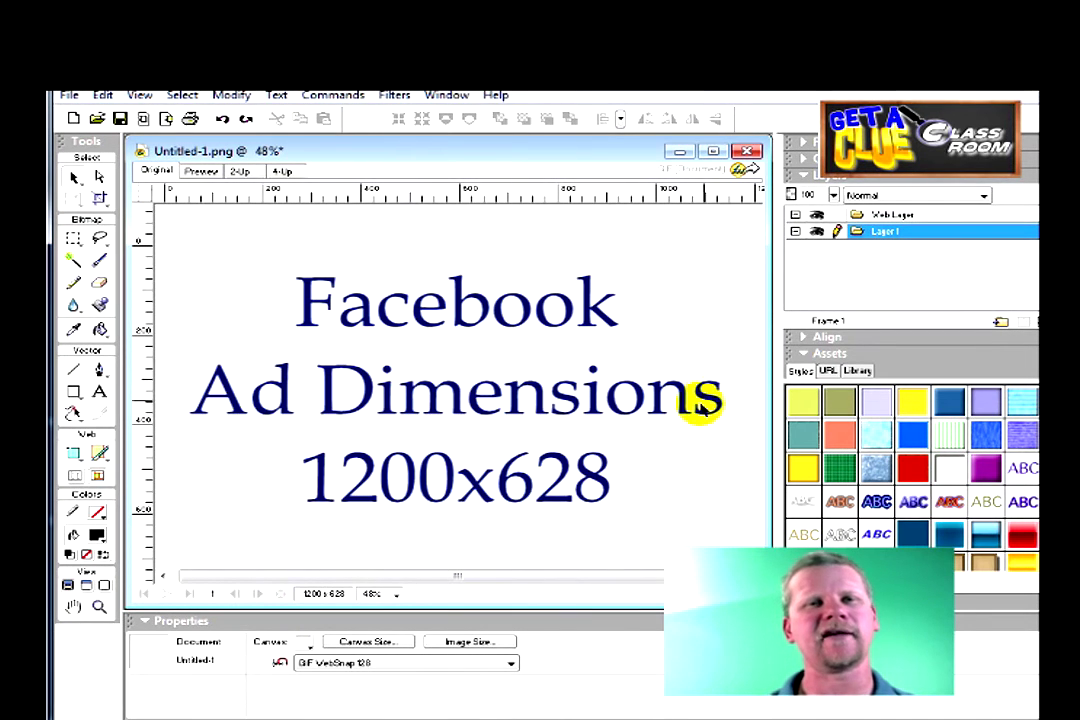
Check the document's pixel dimensions and review its canvas size settings.
click(322, 598)
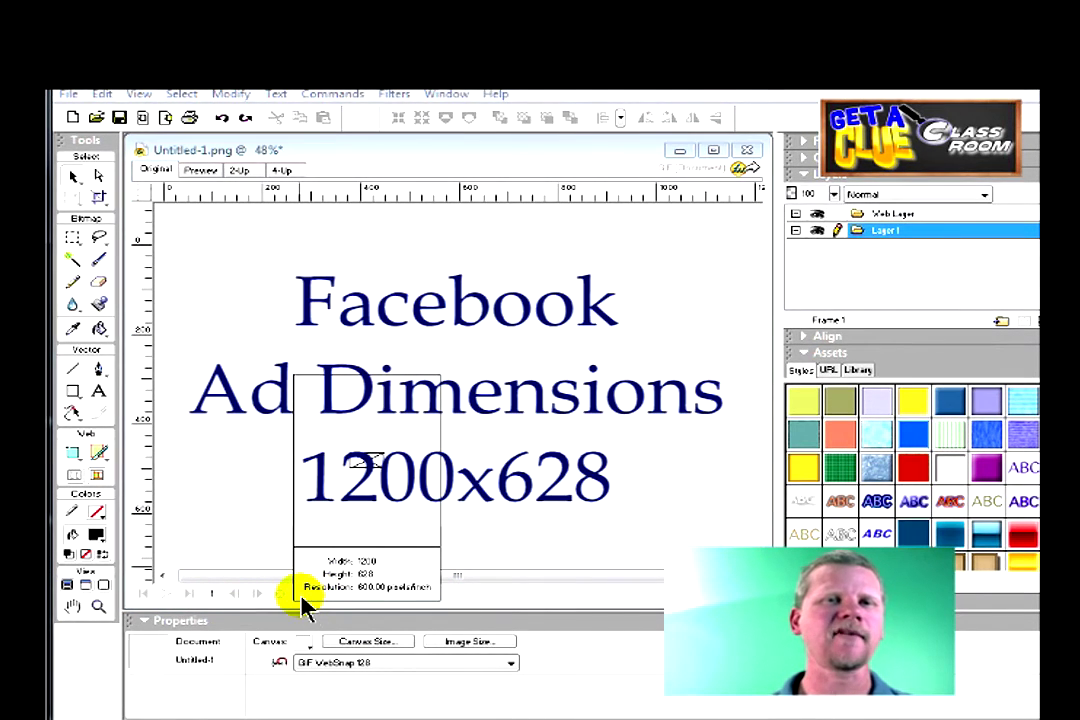
click(305, 610)
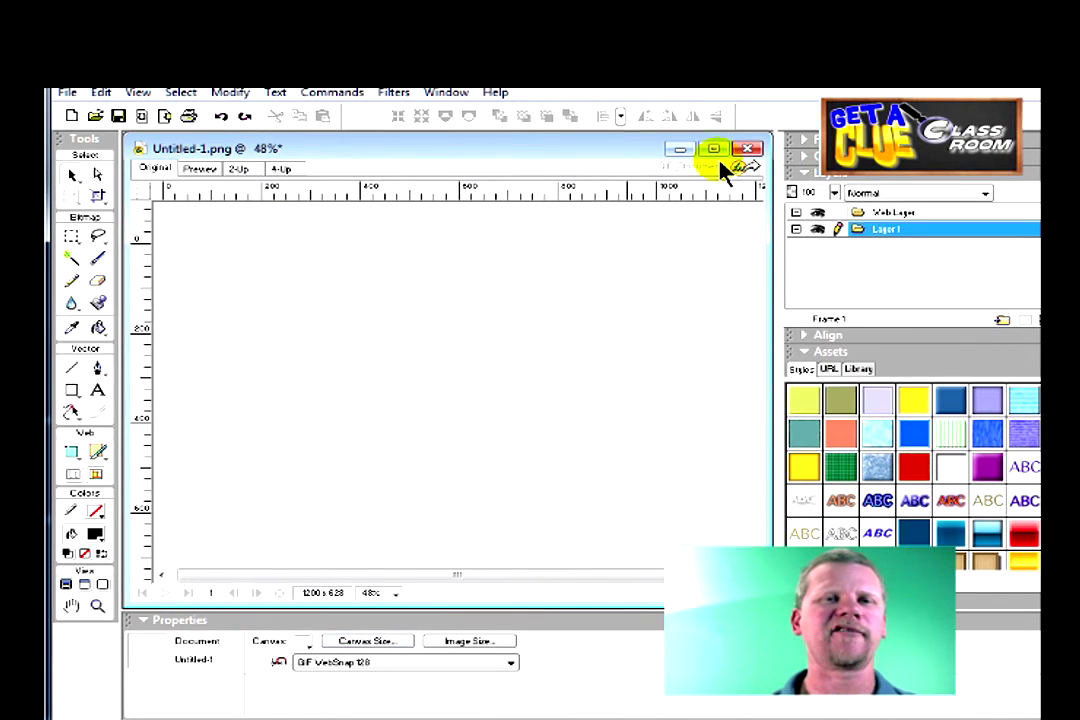
click(362, 645)
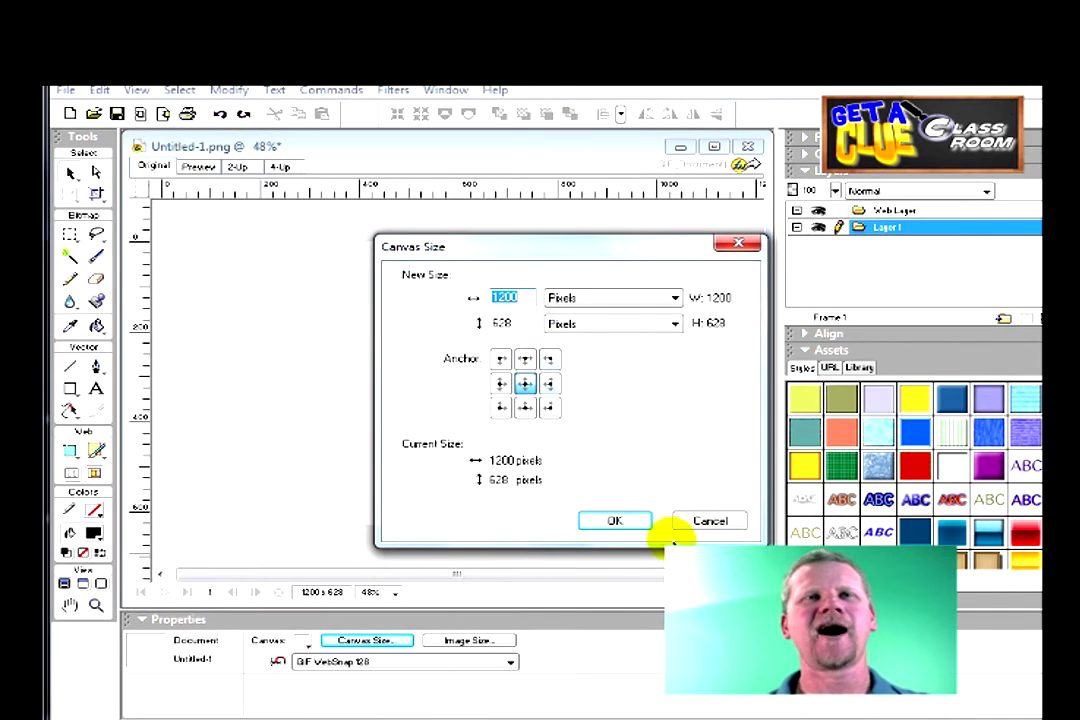
click(618, 520)
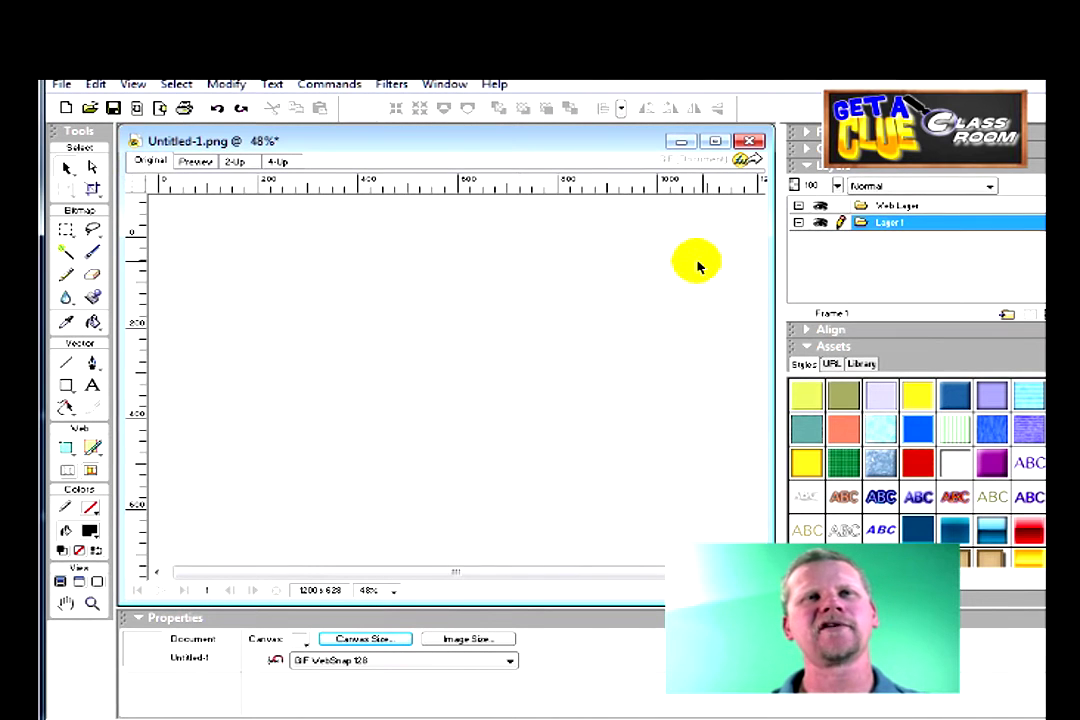
Import chalkboard1.png at about 695 pixels wide and place it over the right part of the canvas.
click(135, 109)
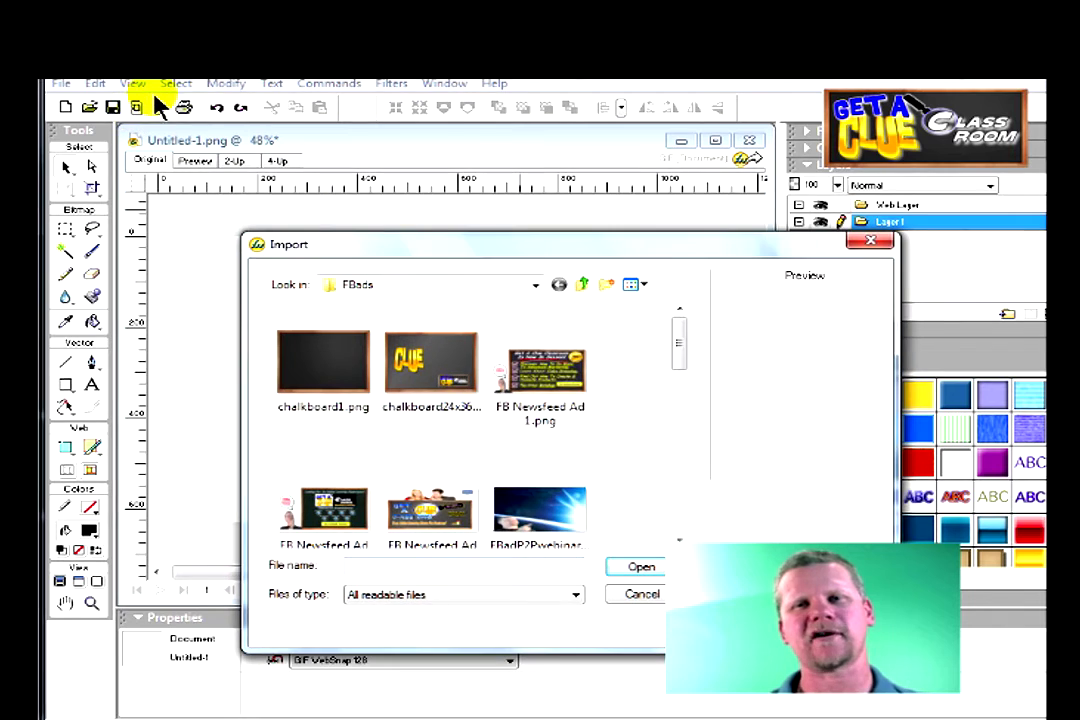
click(333, 370)
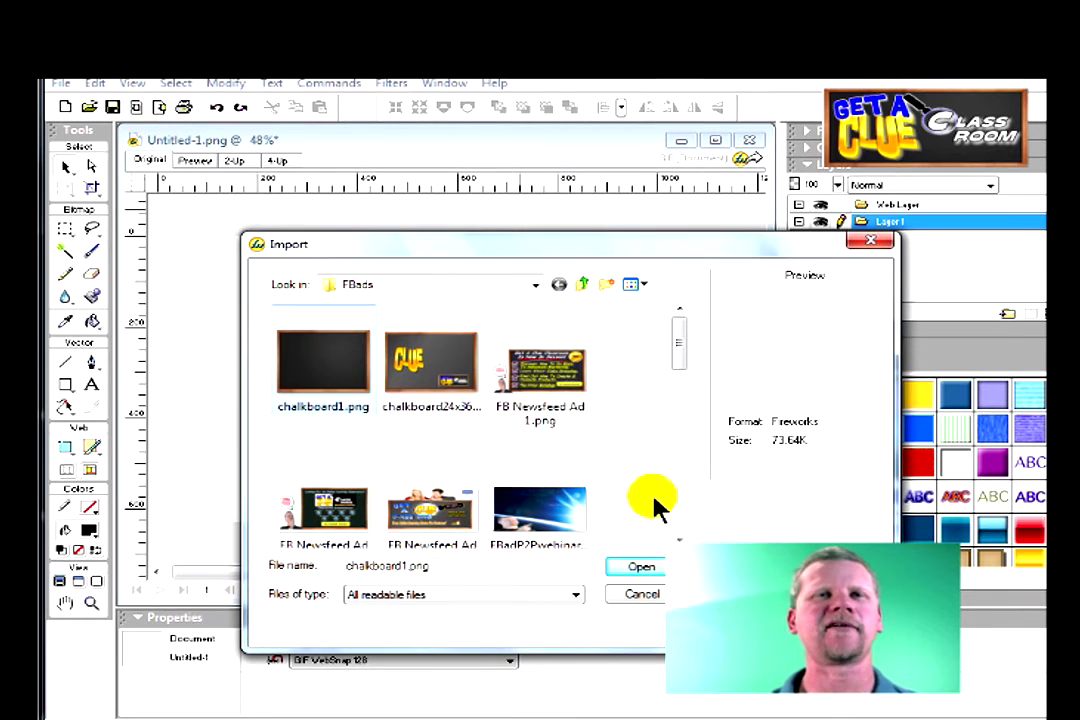
click(652, 570)
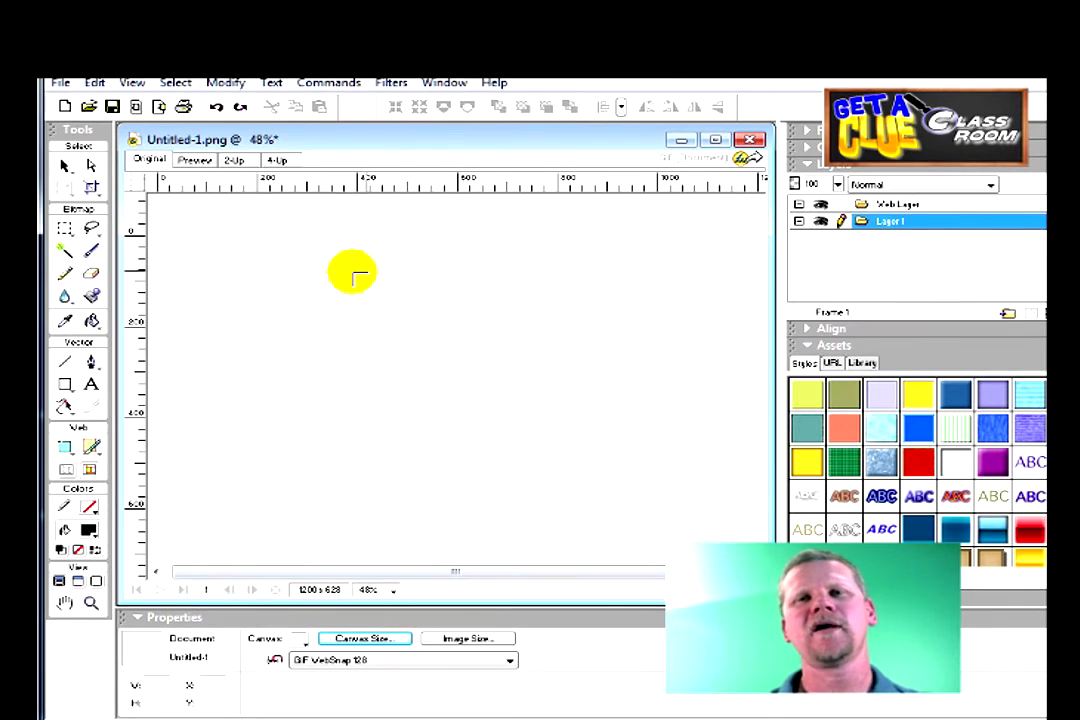
drag(339, 266, 687, 394)
drag(586, 367, 632, 358)
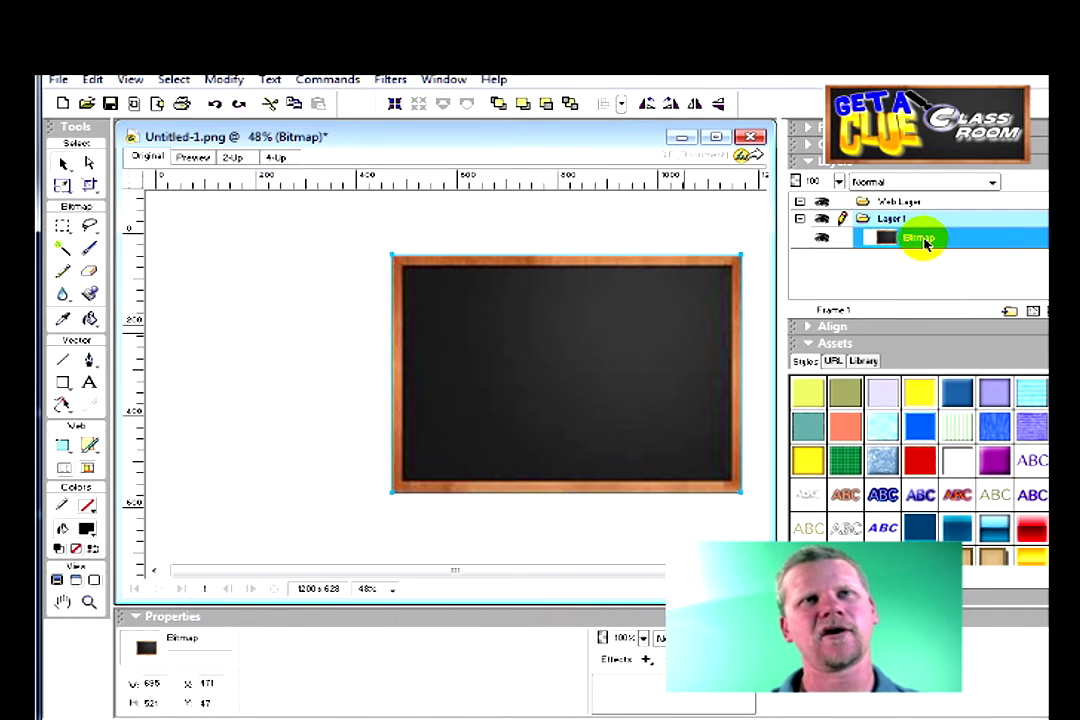
Import Profile Pic3.png at about 332 pixels wide into the empty space left of the chalkboard.
click(135, 104)
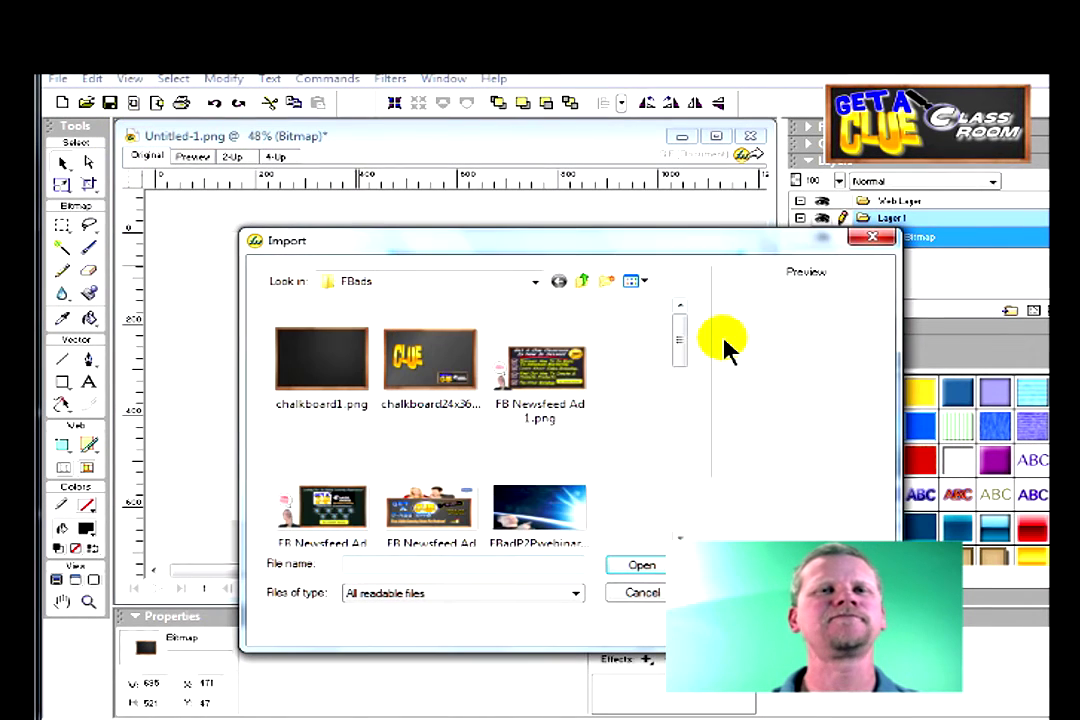
drag(675, 335, 706, 482)
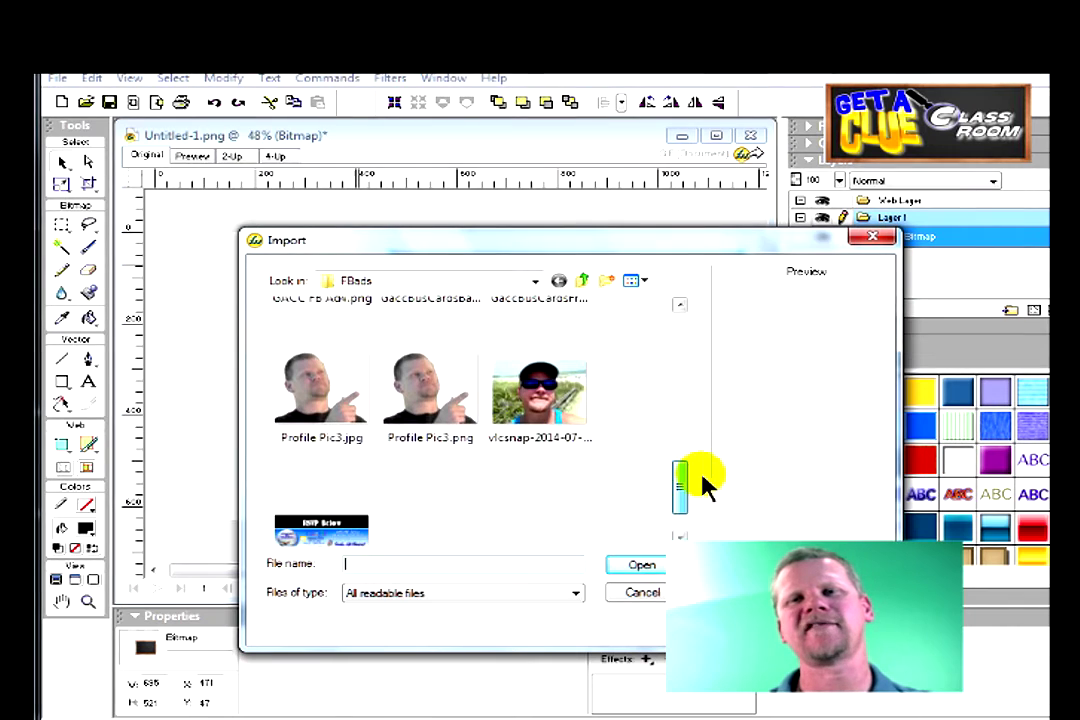
click(425, 390)
click(644, 566)
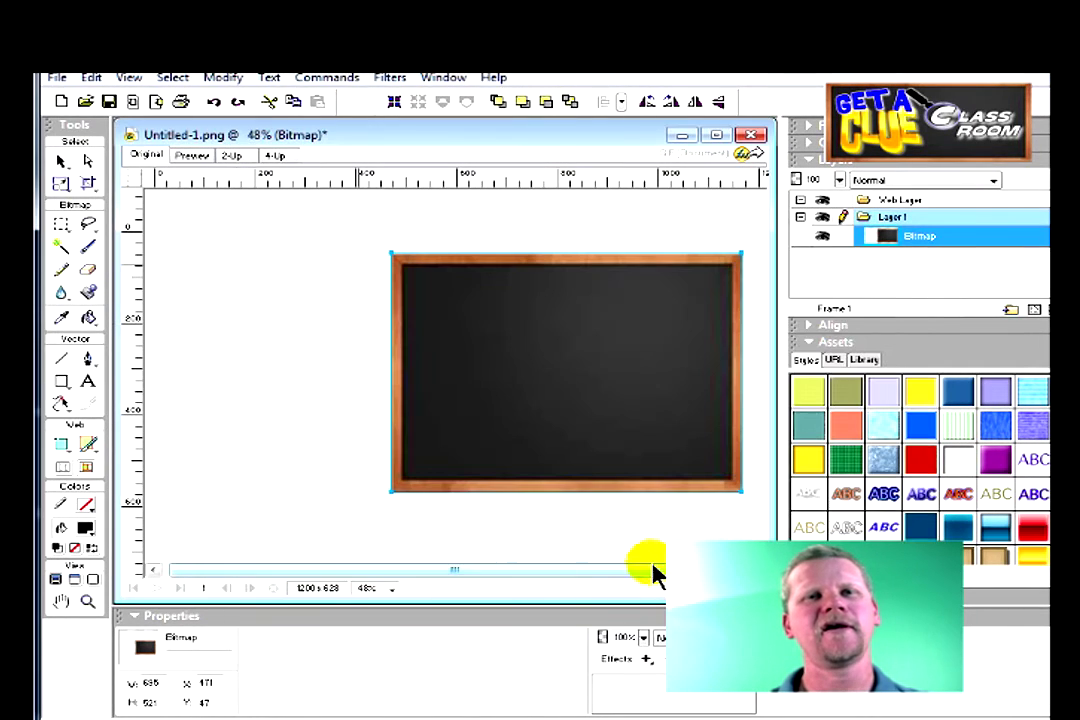
drag(188, 372, 354, 465)
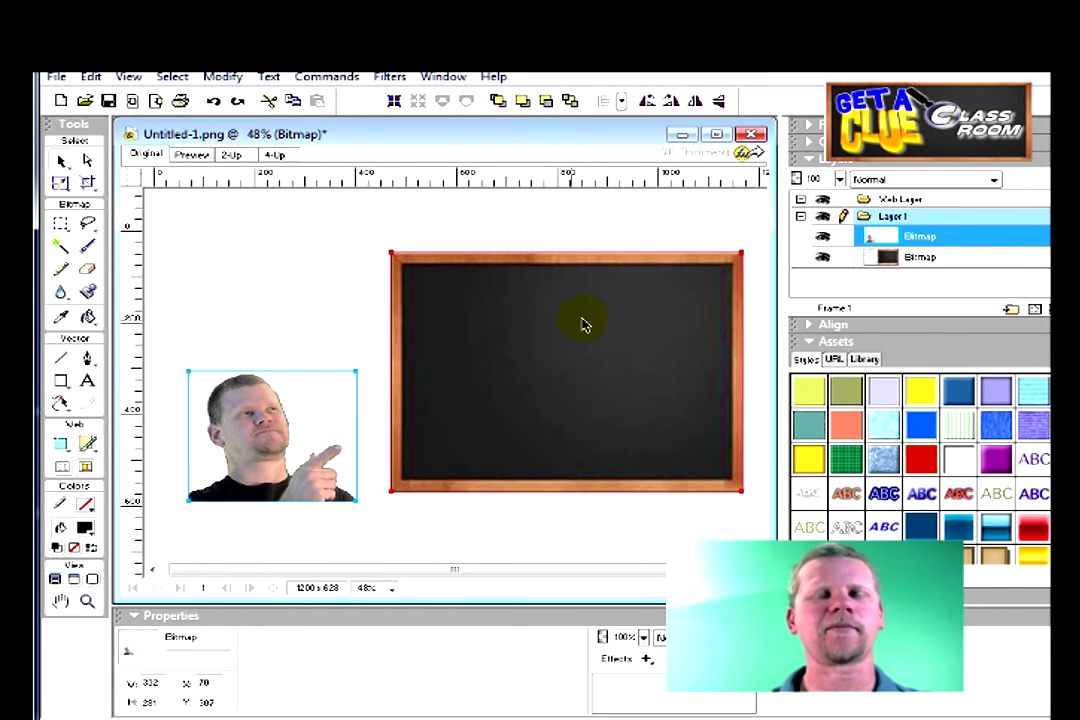
Move the chalkboard slightly up and left, and the pointing portrait down and left to about X 35, Y 346.
drag(580, 325, 558, 332)
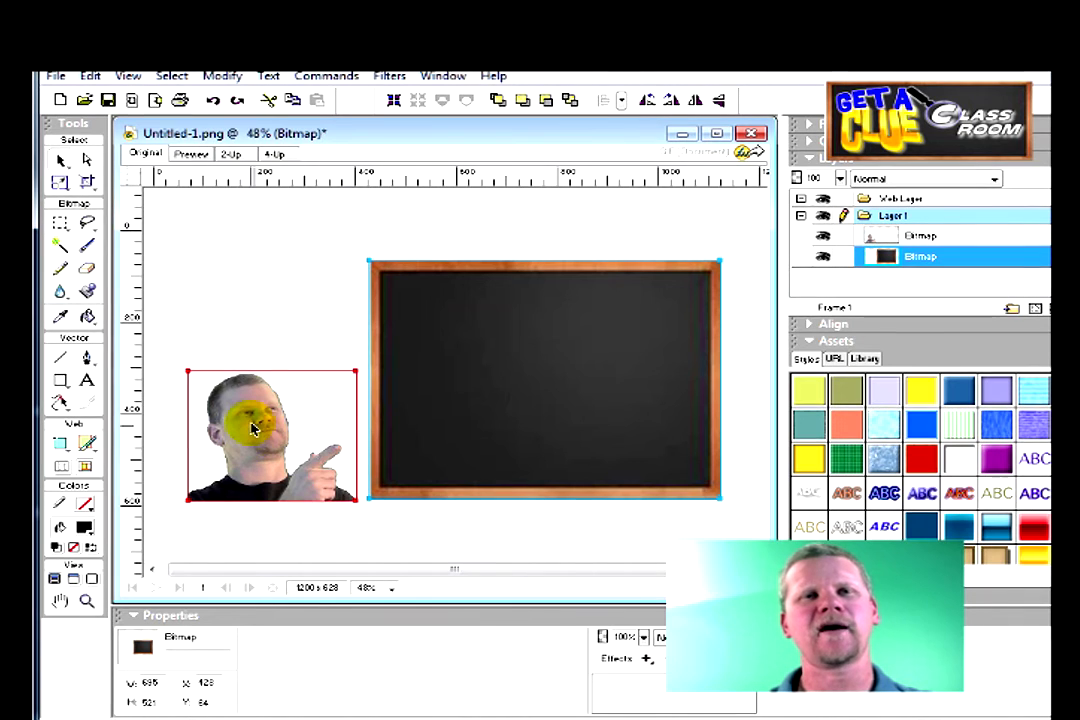
drag(253, 428, 235, 446)
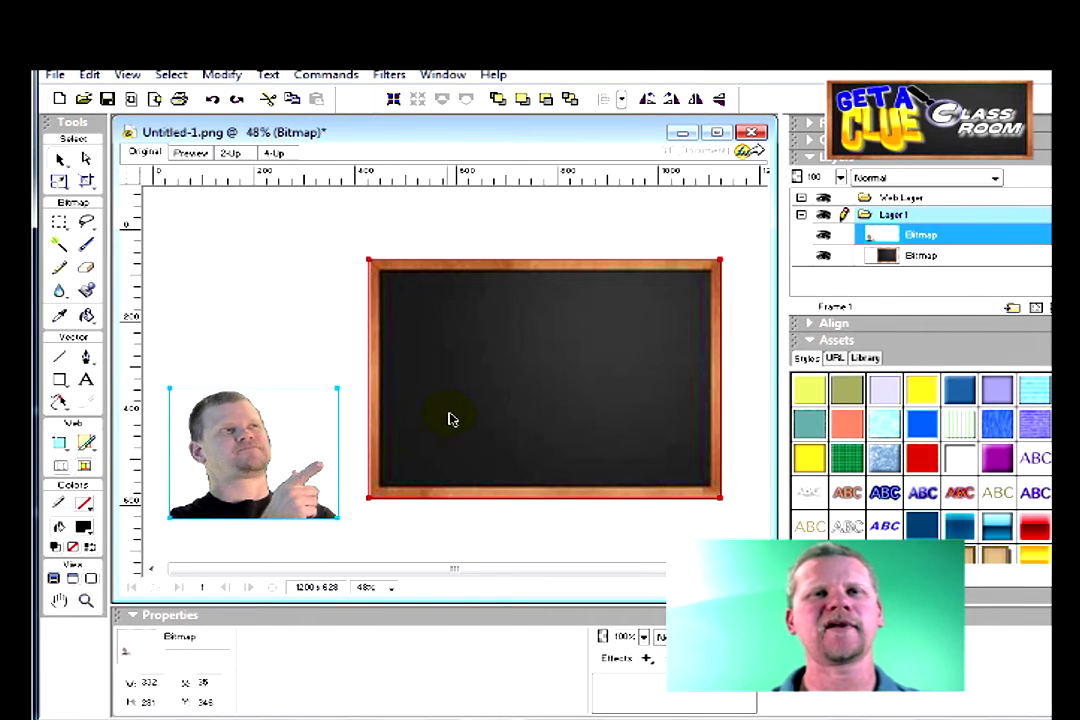
drag(552, 396, 554, 381)
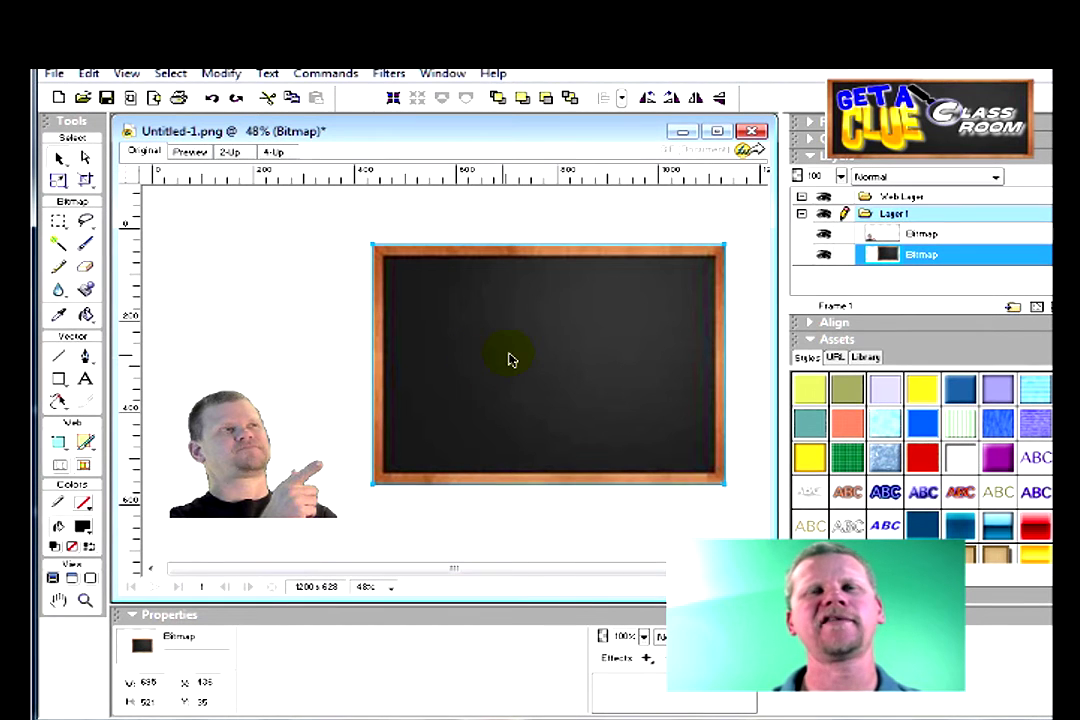
drag(510, 358, 511, 357)
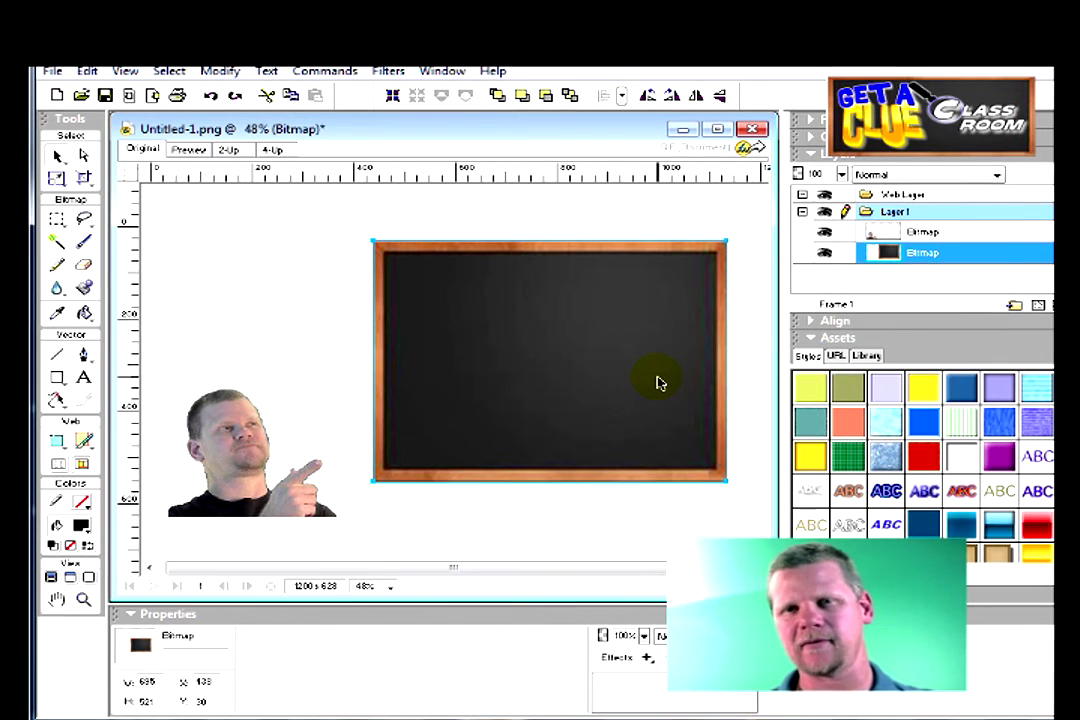
click(104, 95)
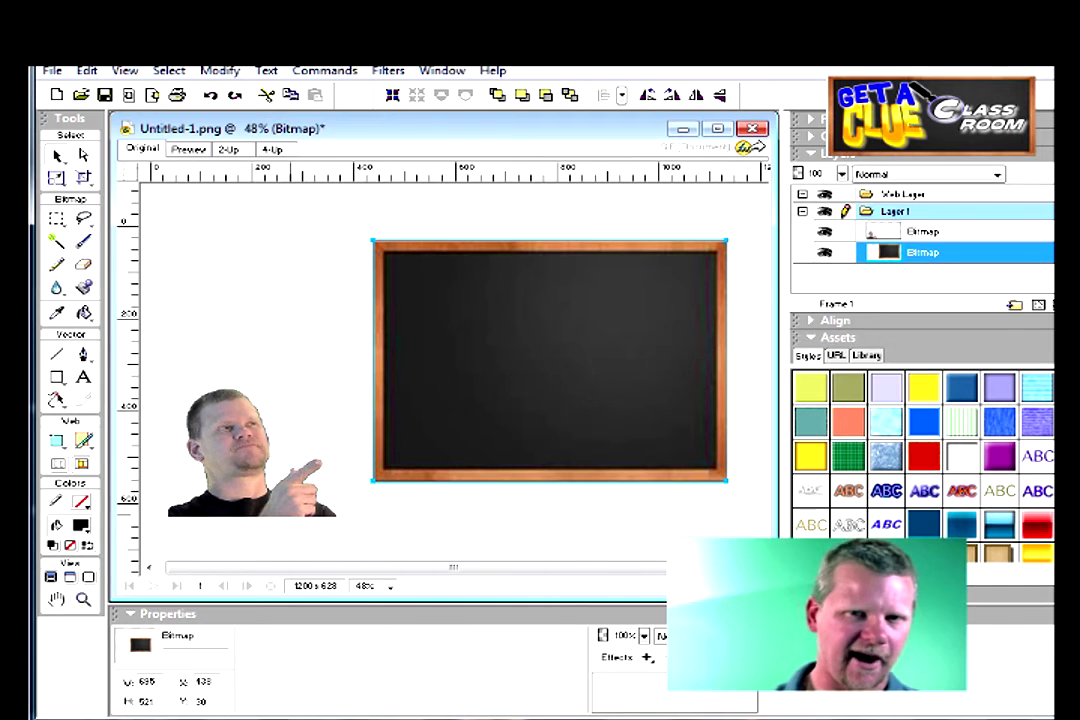
Switch to Windows Photo Viewer and examine the layouts of the finished ad examples, starting with GACC FB Ad2.jpg.
mouse_move(550, 712)
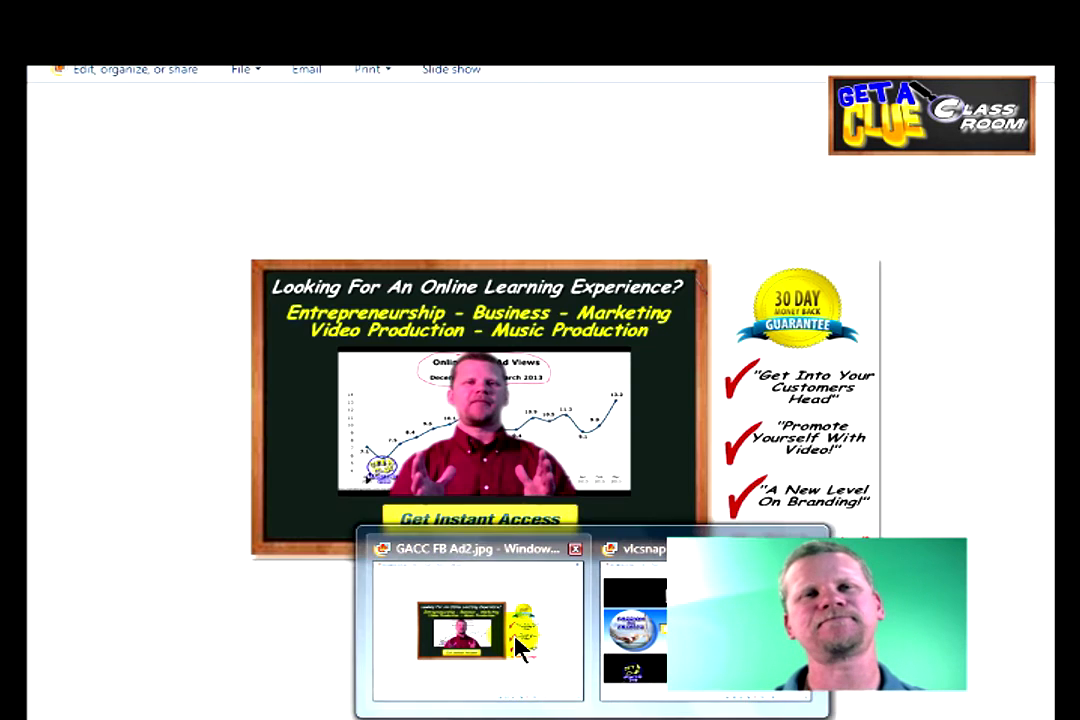
click(518, 648)
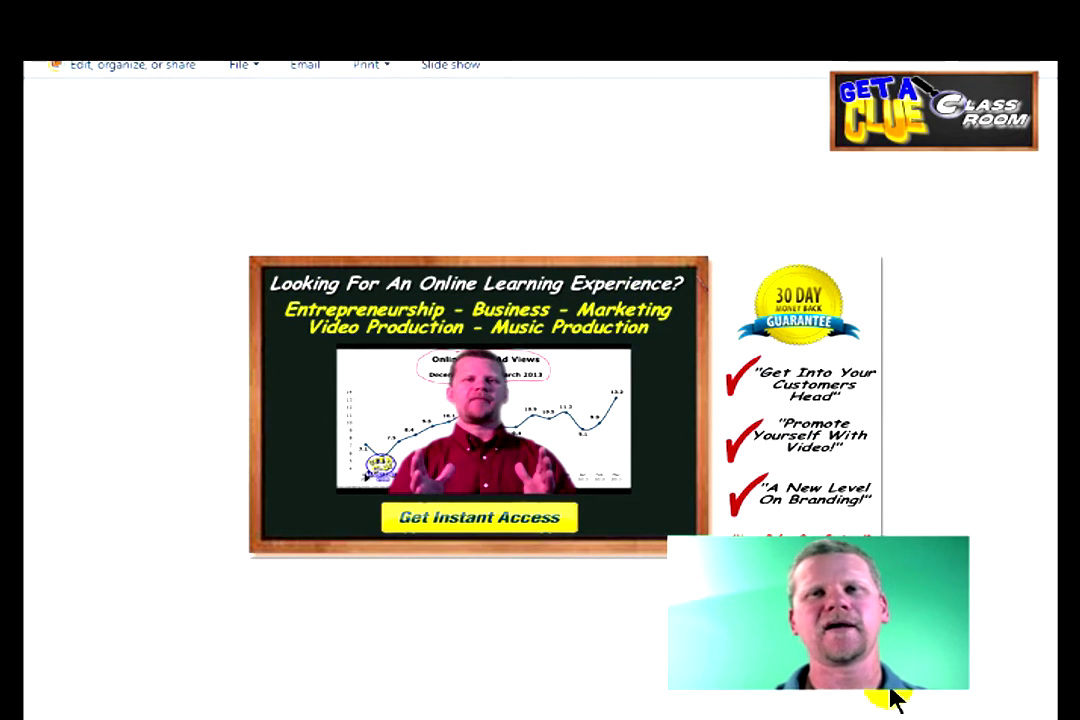
key(Right)
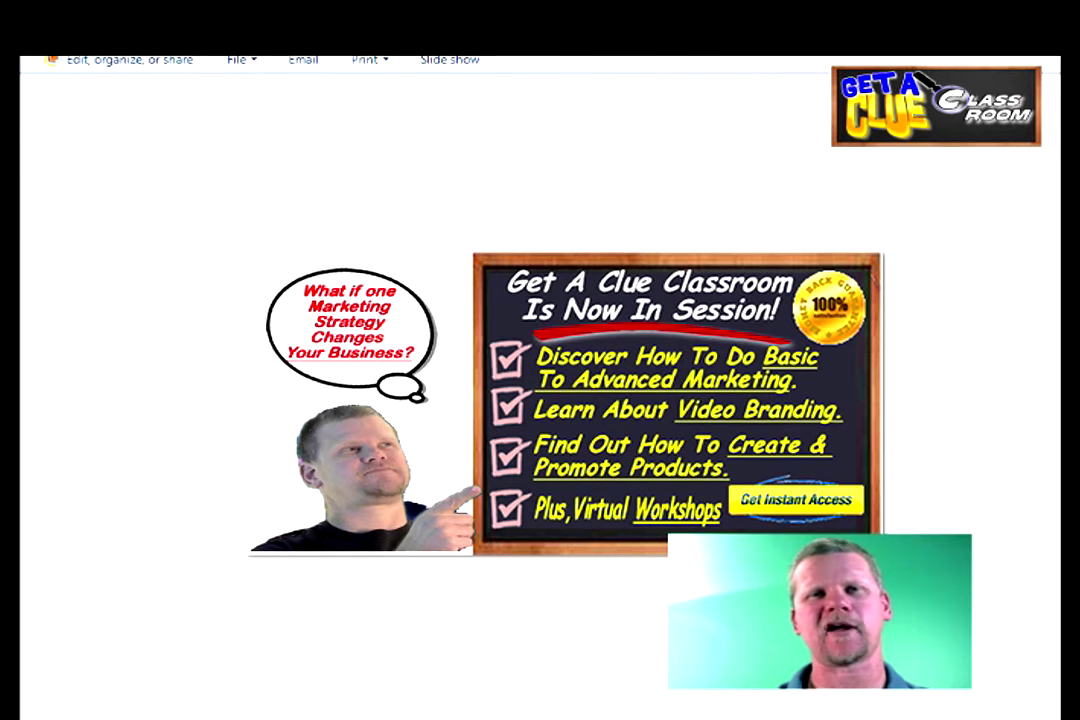
key(Right)
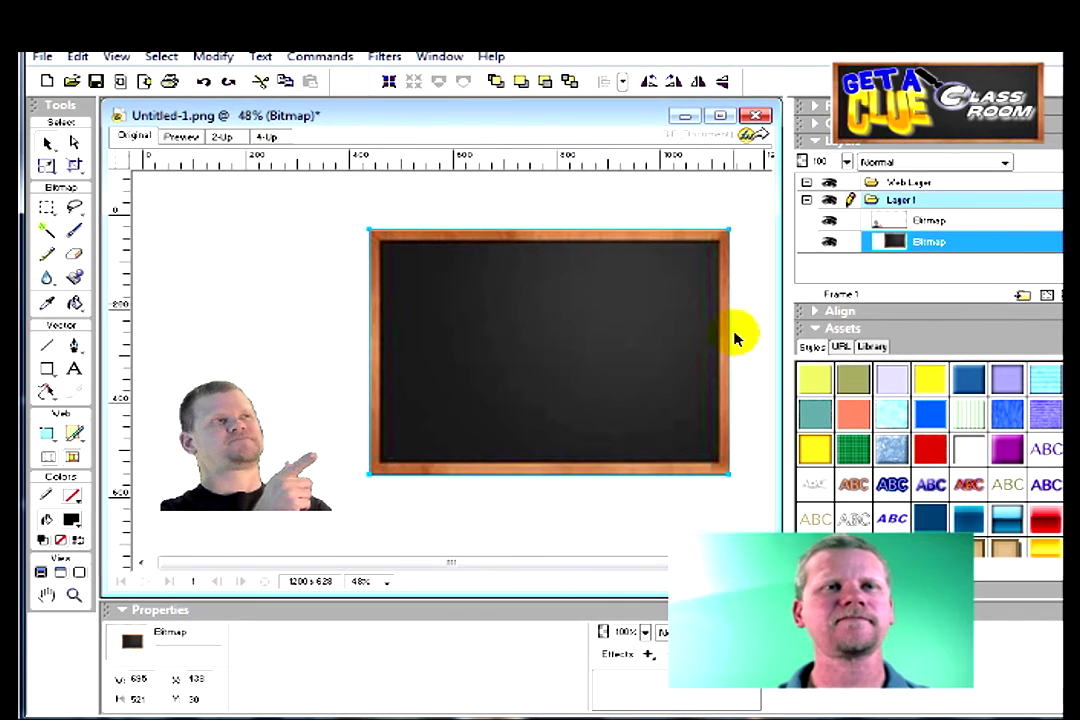
Add a two-line text object on the chalkboard reading "Get A Classroom" and "Is Now In Session!".
click(75, 370)
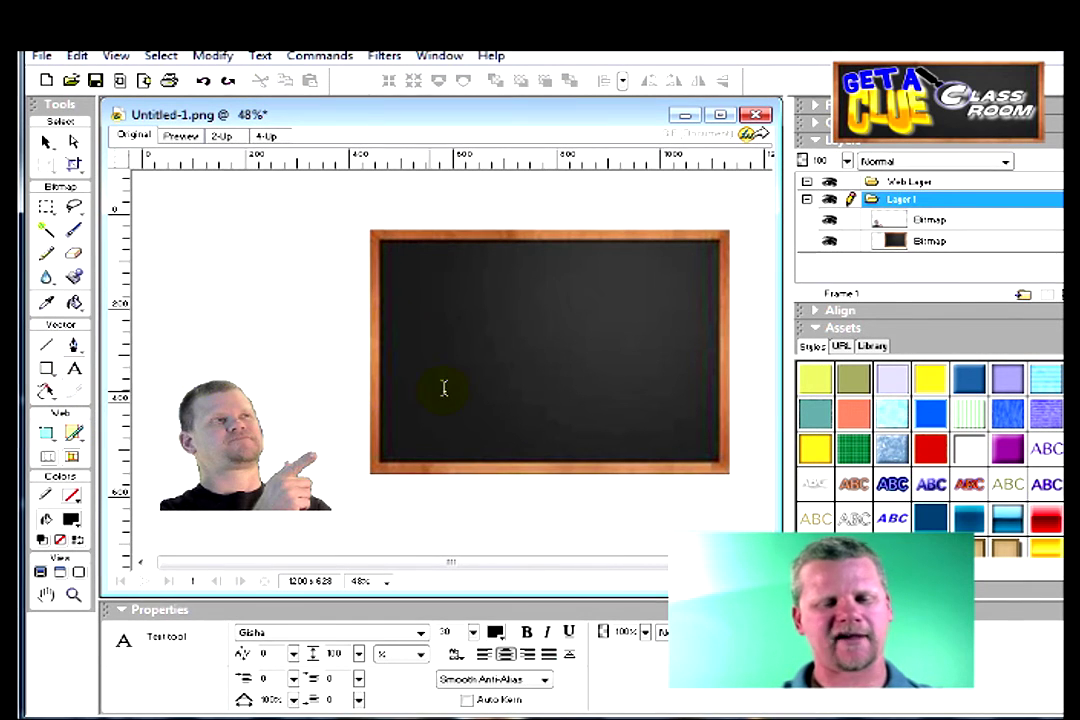
click(417, 279)
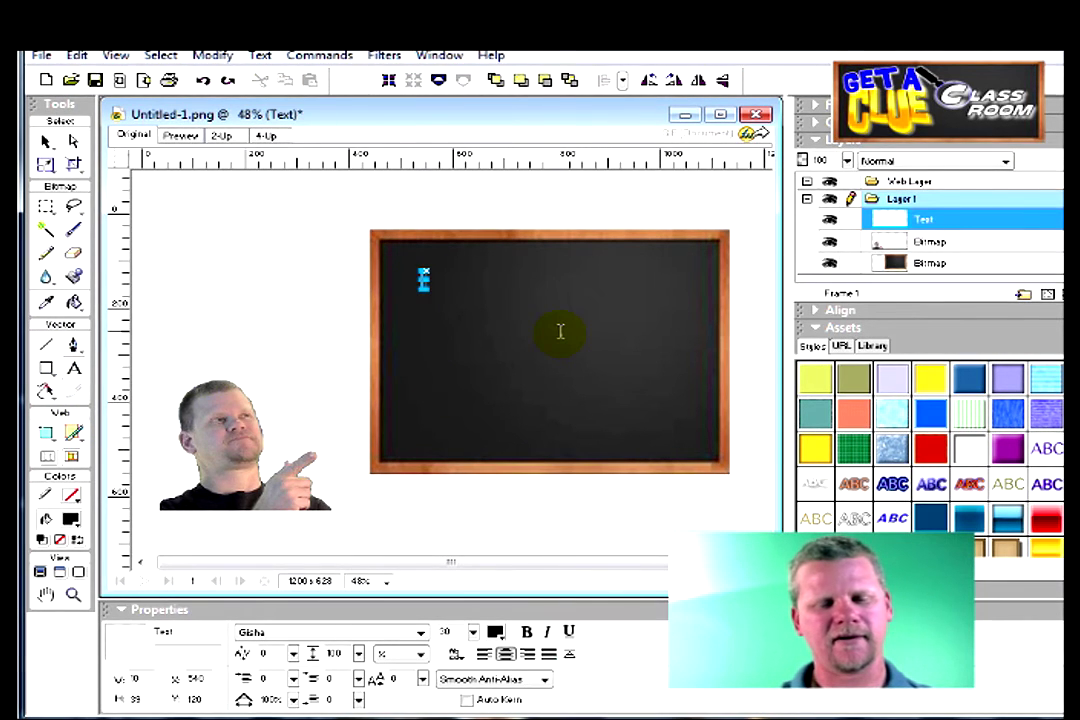
text(Get A )
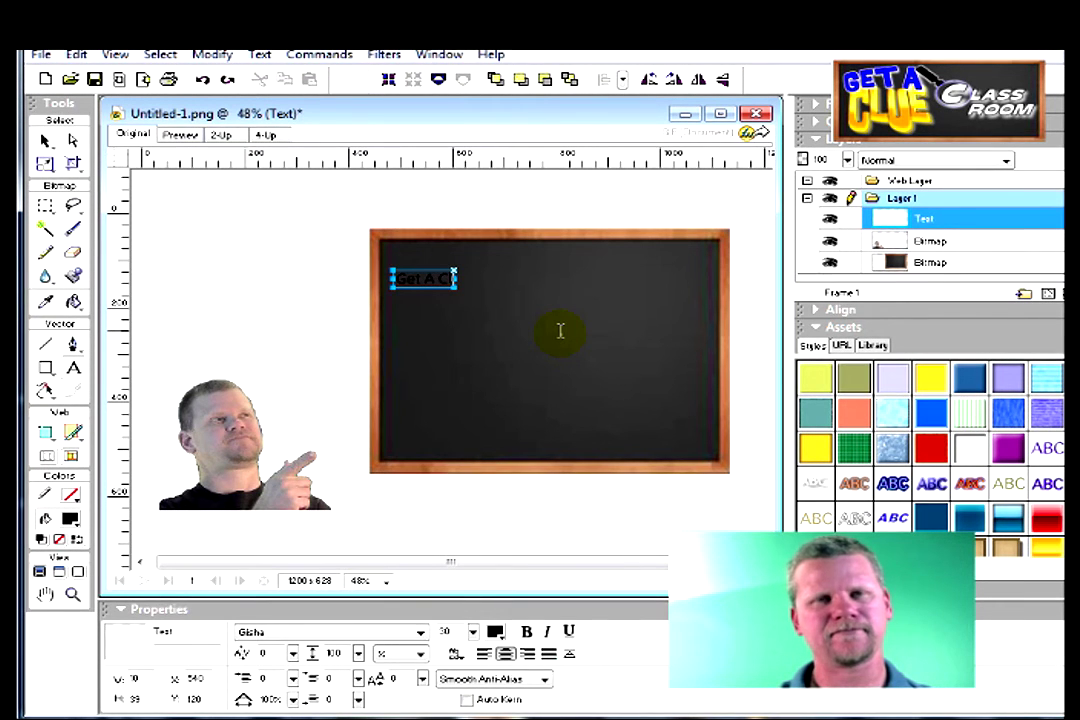
text(Classroom)
key(Return)
text(Is Now In Session!)
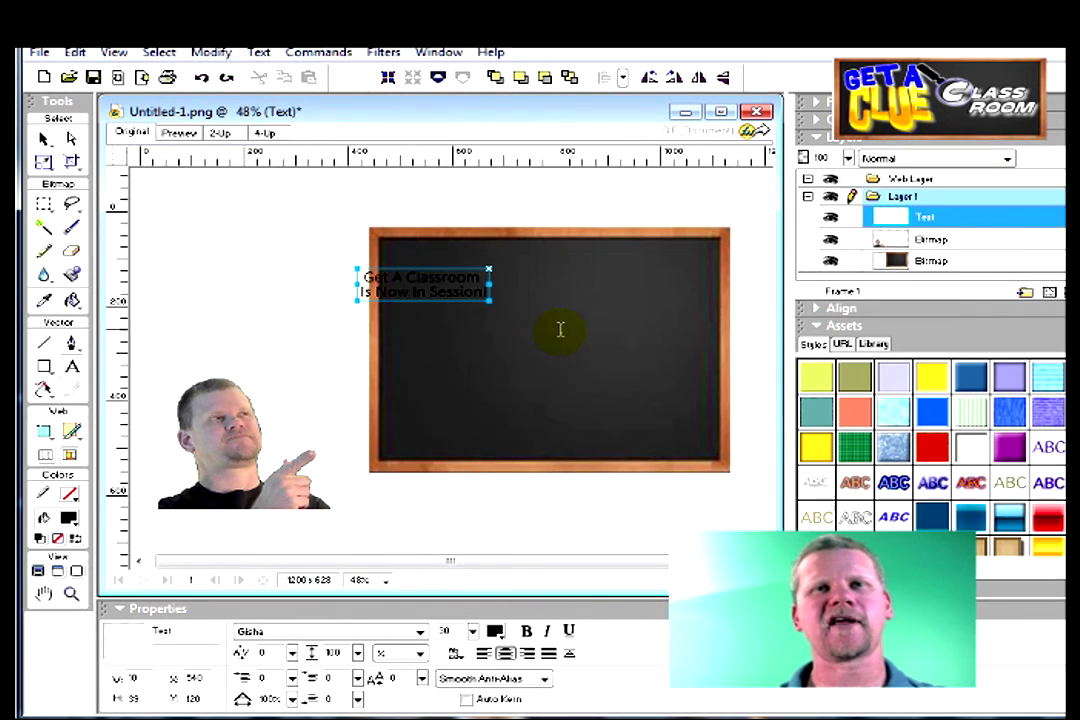
Set the chalkboard heading to size 47 in white and position it in the upper part of the board.
click(42, 137)
drag(410, 284, 553, 321)
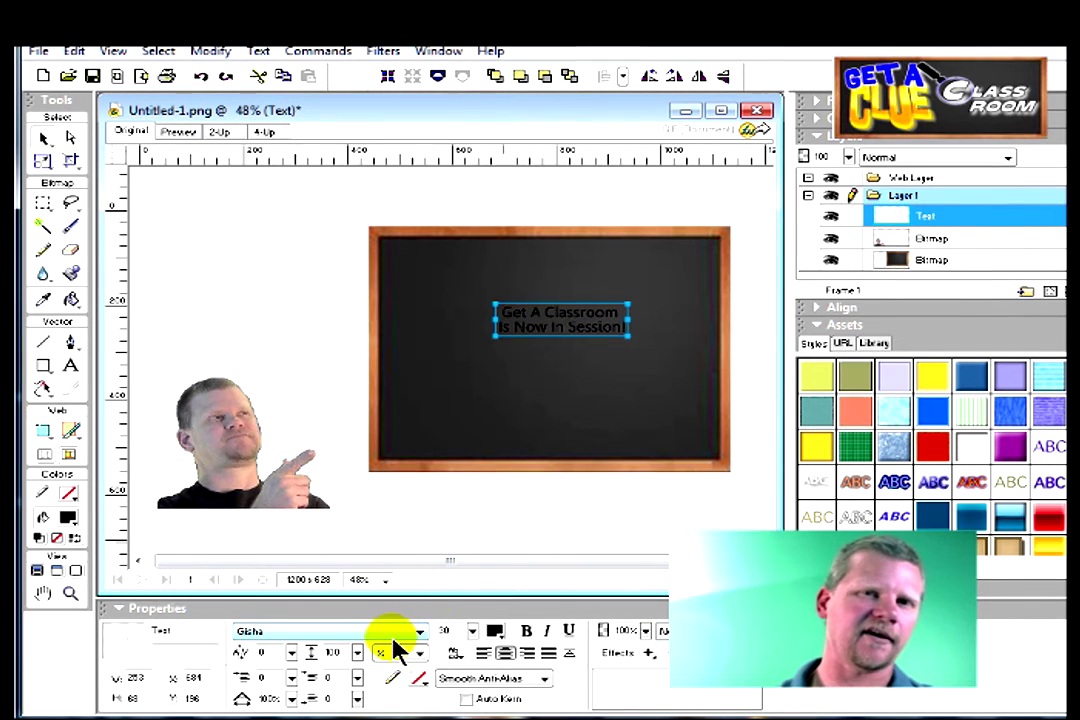
drag(472, 631, 476, 604)
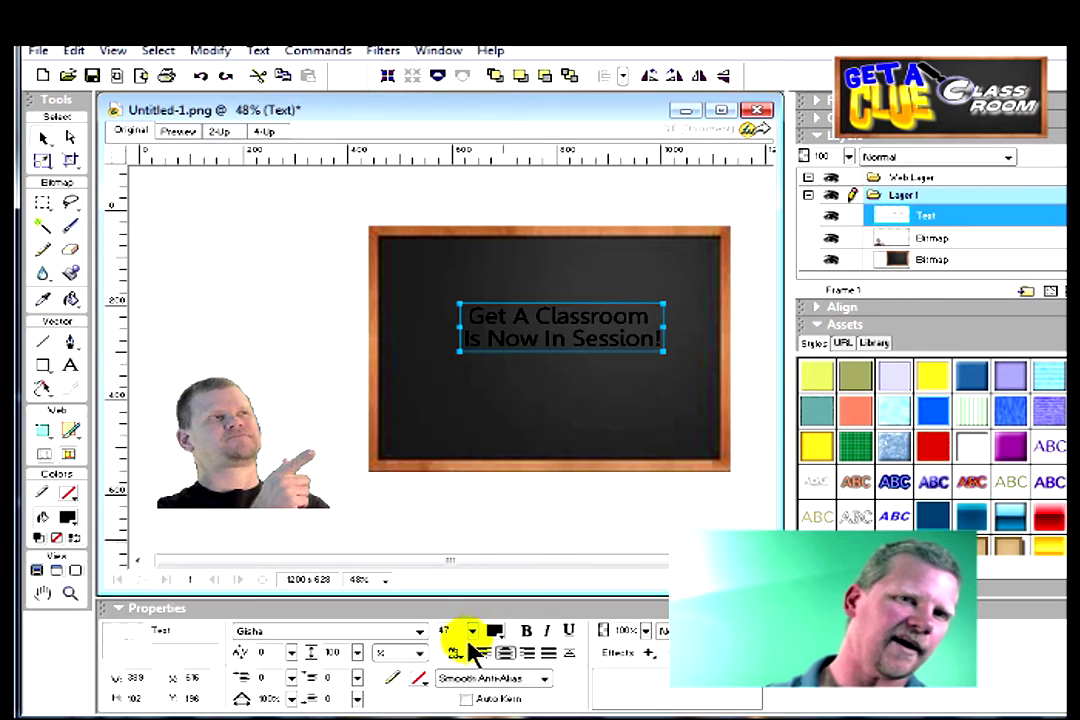
click(492, 630)
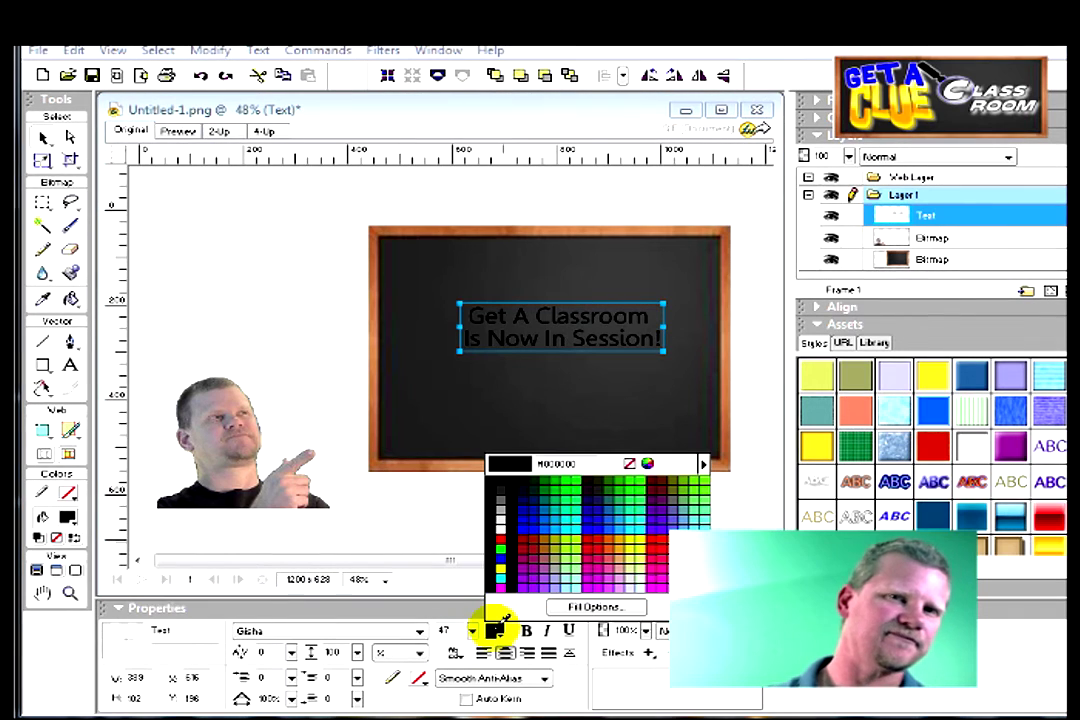
click(506, 519)
drag(620, 318, 586, 299)
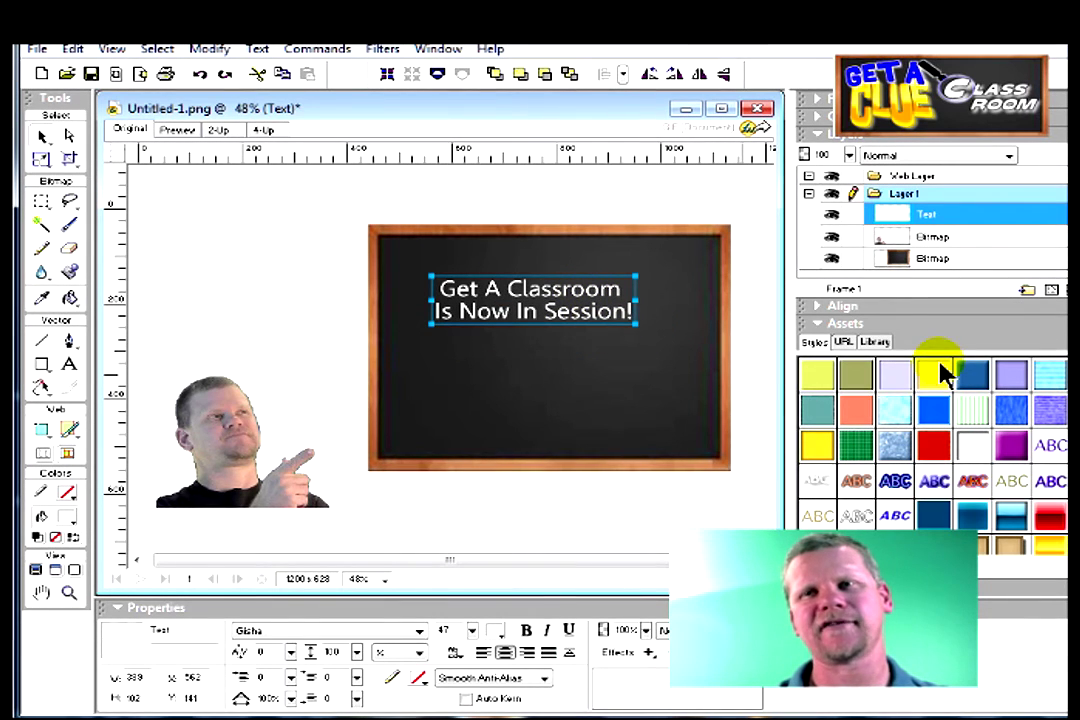
Try three preset text styles on the heading: blue with drop shadow, orange with glow, and black outline.
scroll(932, 440, down, 2)
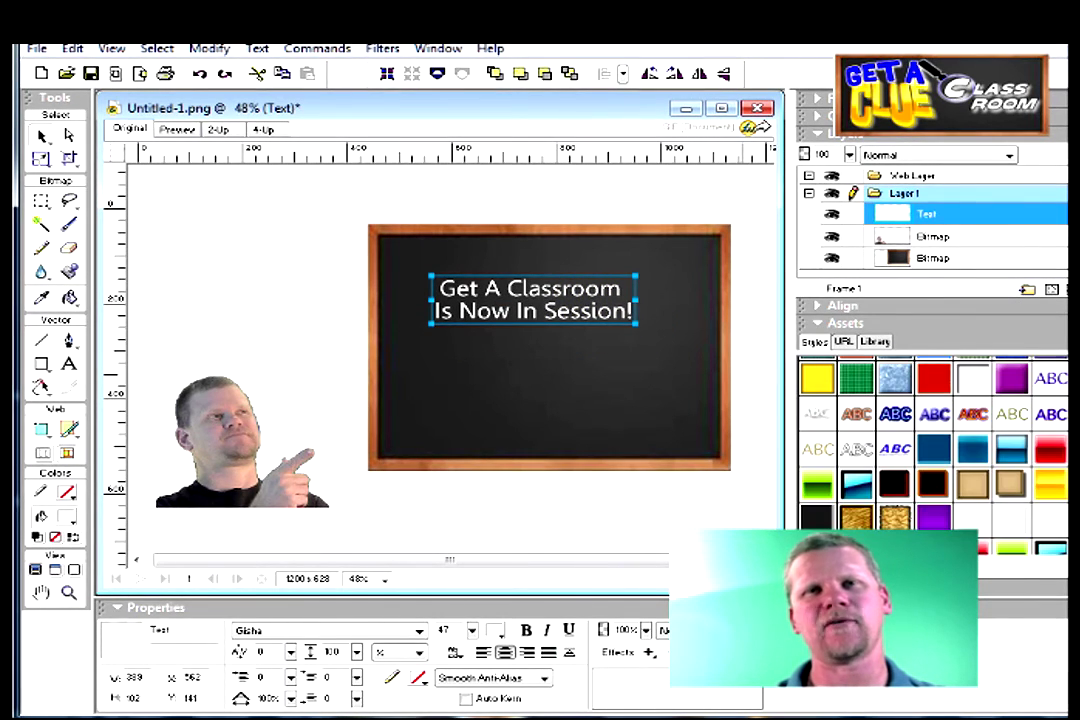
click(813, 416)
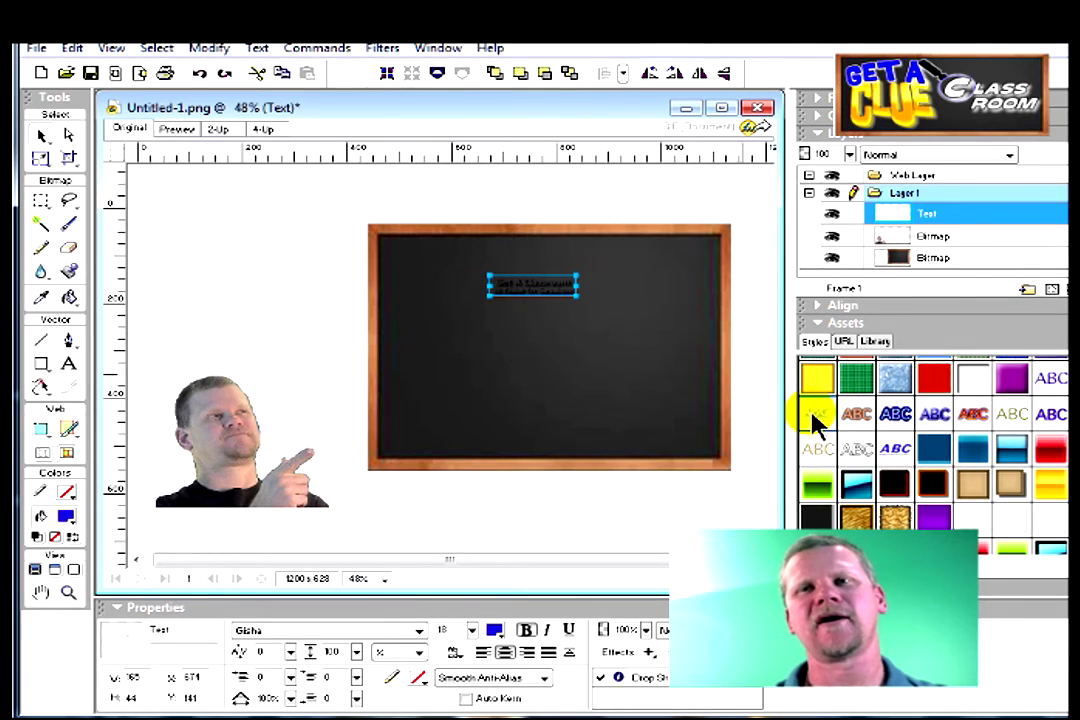
click(852, 415)
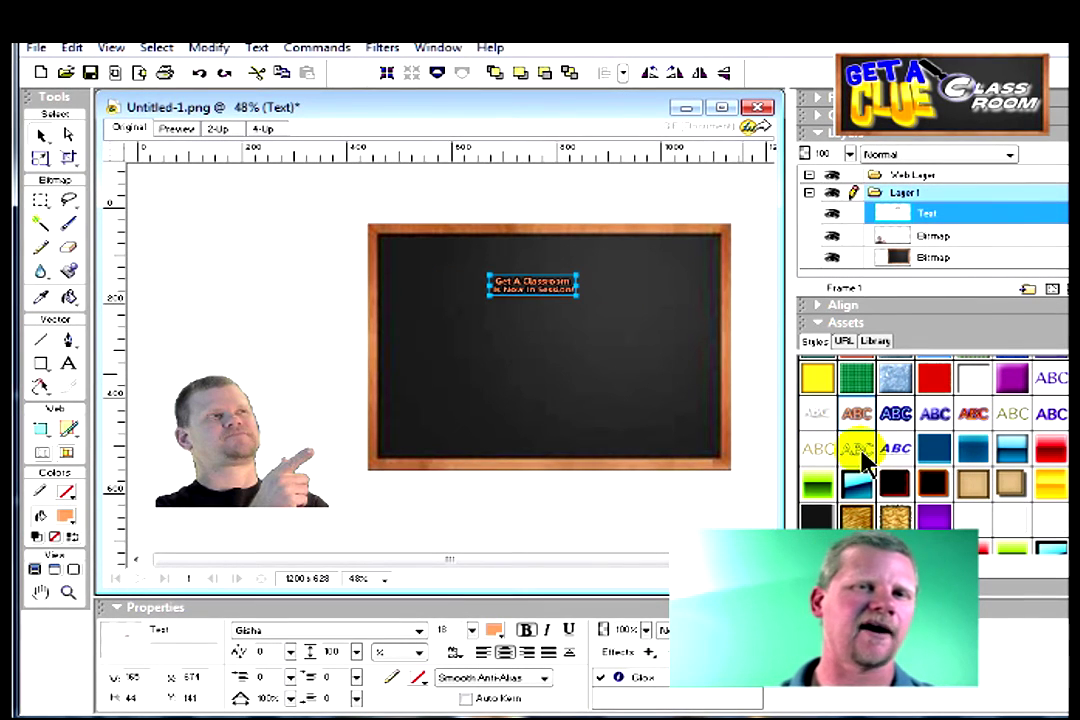
click(857, 450)
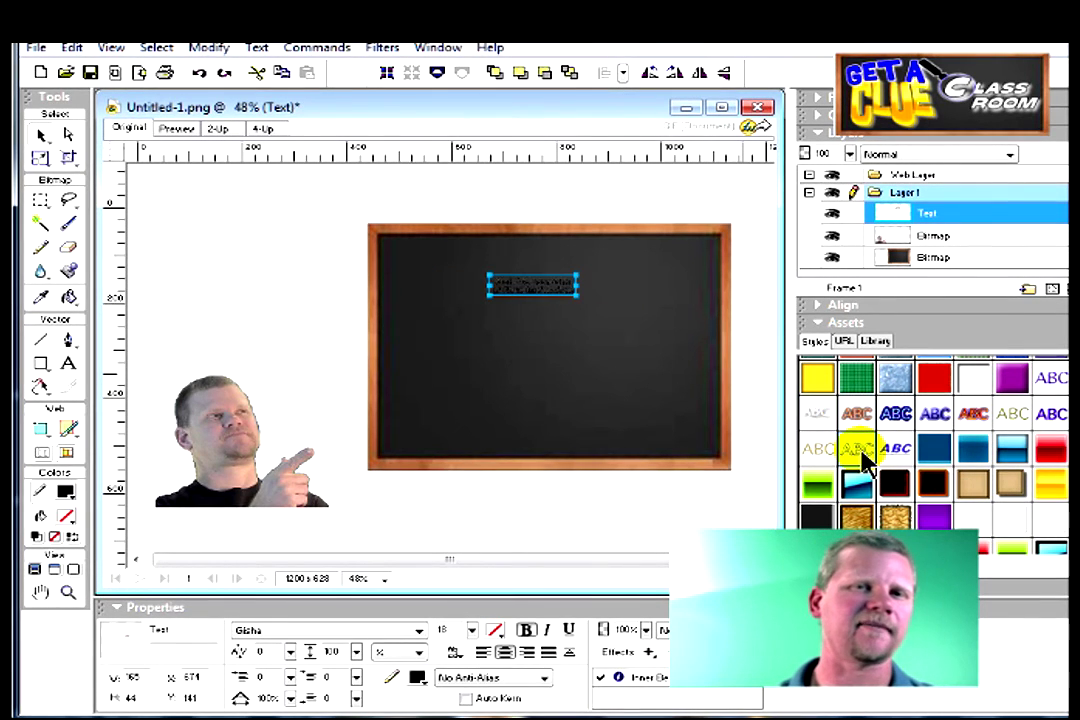
Set the heading's font size to 44 and apply the pale yellow ABC preset text style.
click(472, 630)
drag(478, 637, 480, 610)
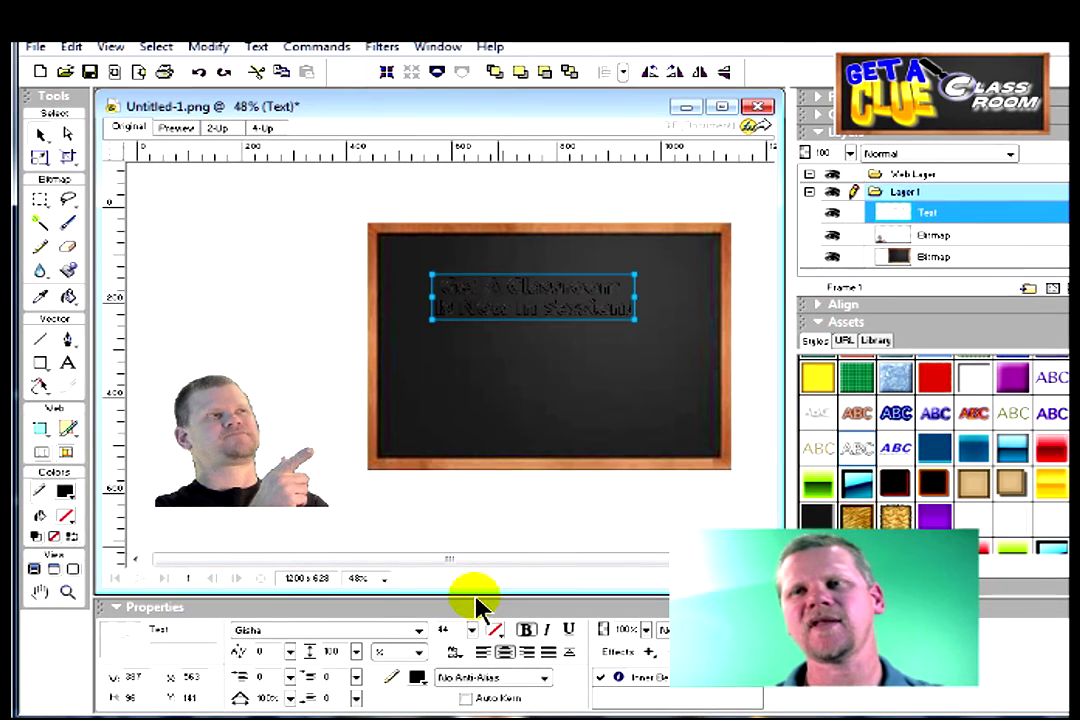
click(1013, 414)
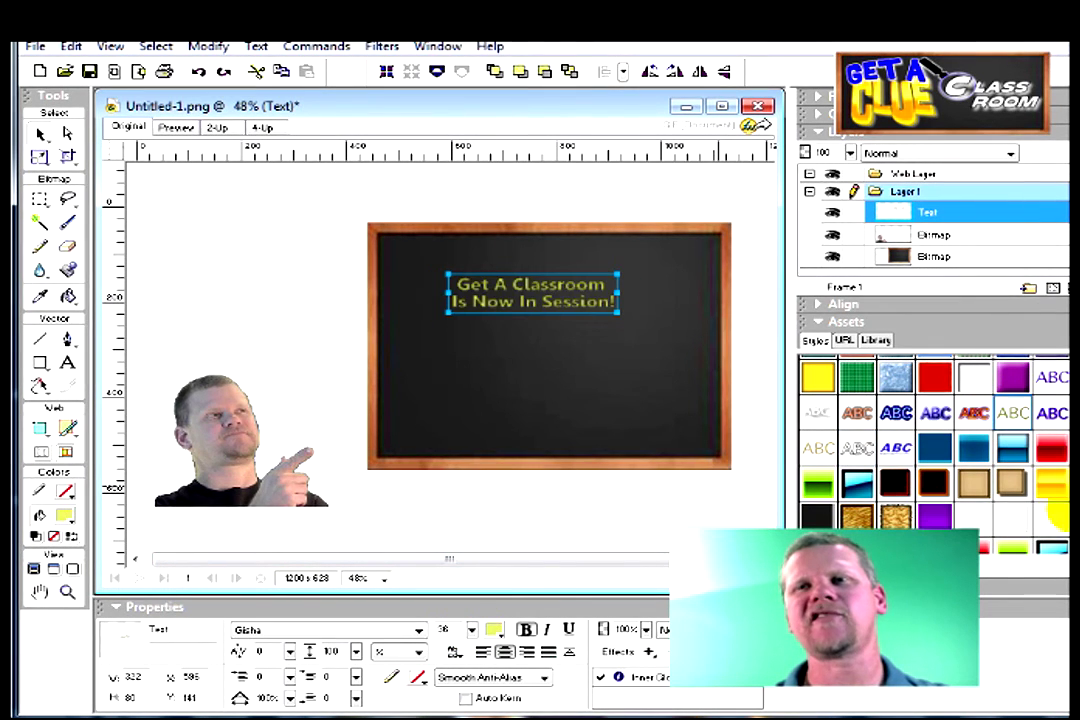
Apply the bright yellow gradient preset style to the chalkboard heading and widen its text box to about 429 px.
click(1053, 487)
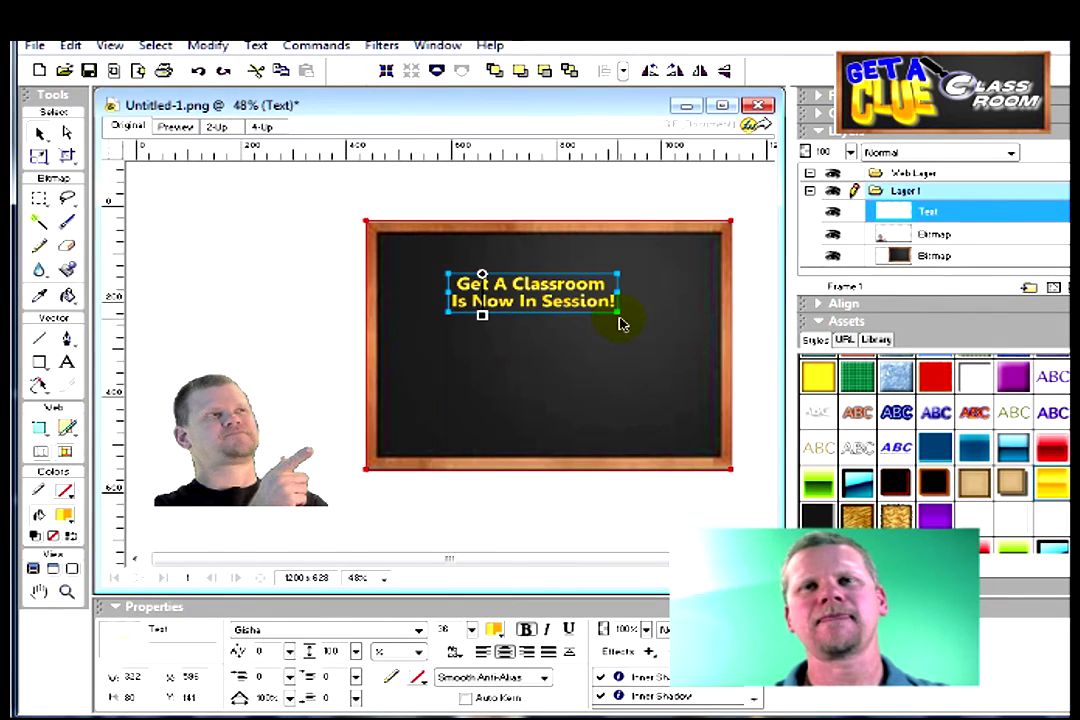
mouse_move(617, 320)
mouse_down()
mouse_move(646, 362)
mouse_move(622, 325)
mouse_up()
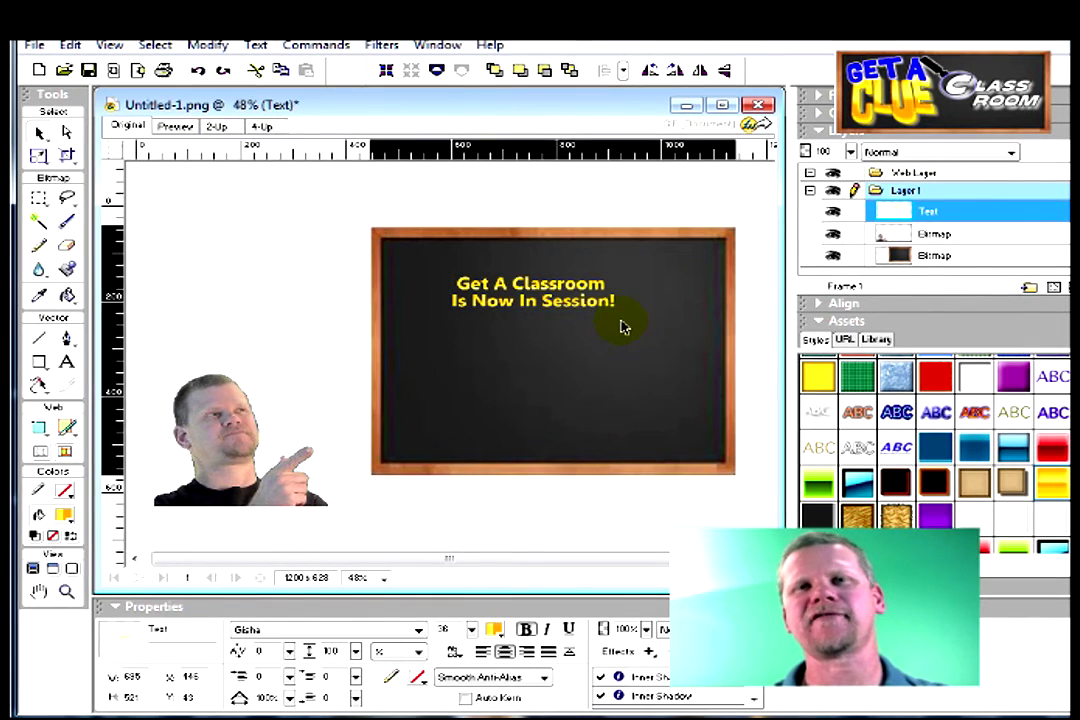
click(612, 305)
drag(617, 312, 675, 390)
Try a dark gold textured preset style and a glossy green preset style on the heading.
click(822, 449)
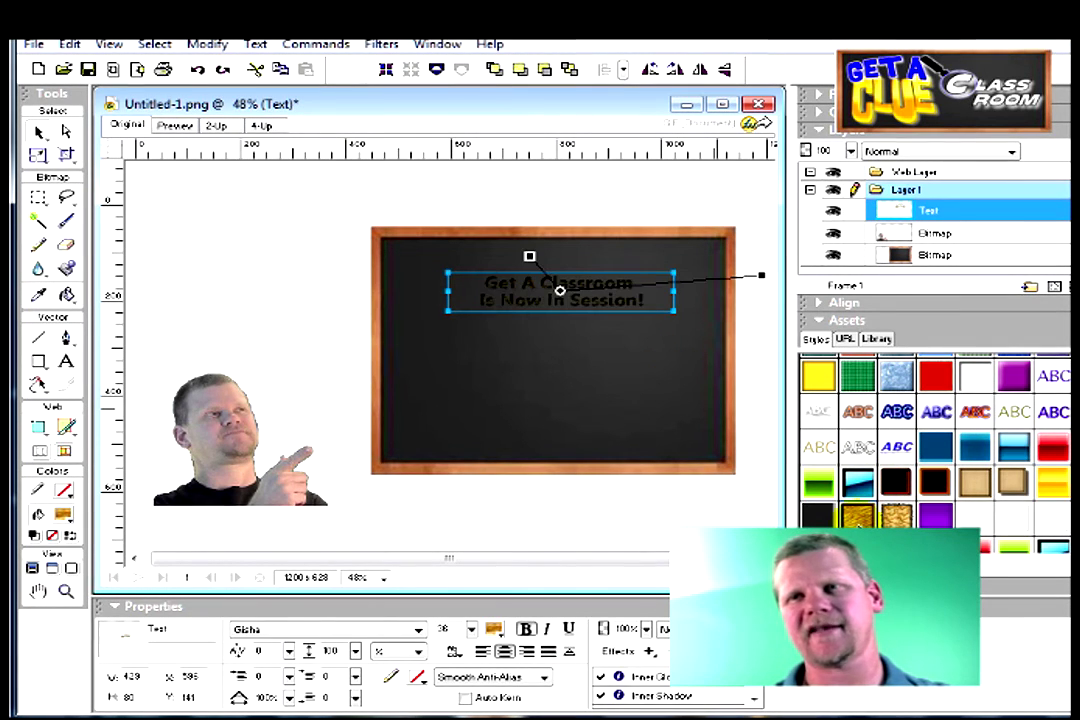
click(819, 447)
click(818, 485)
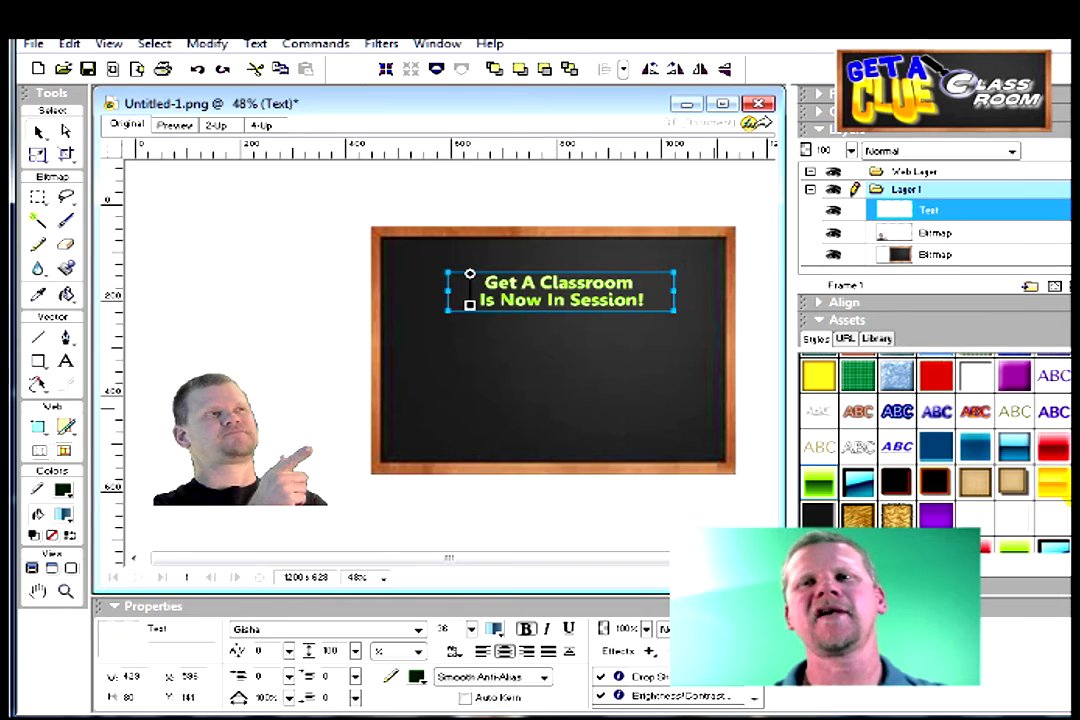
scroll(935, 440, down, 1)
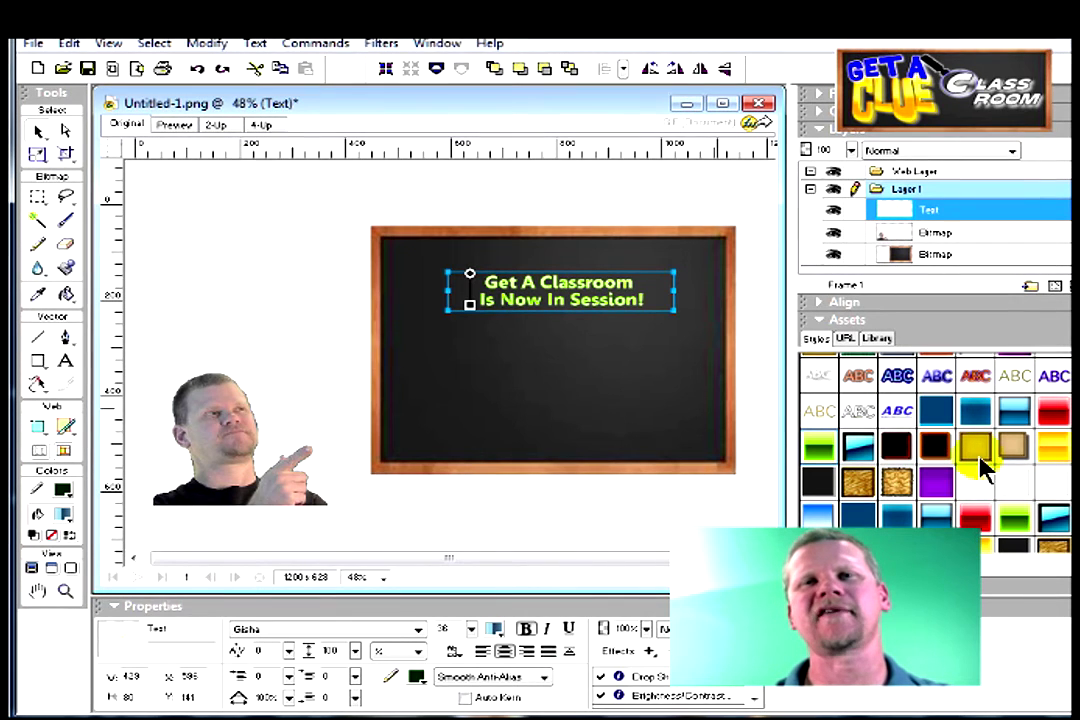
Scale the heading up to about 597 by 196 px and center it on the chalkboard.
click(652, 391)
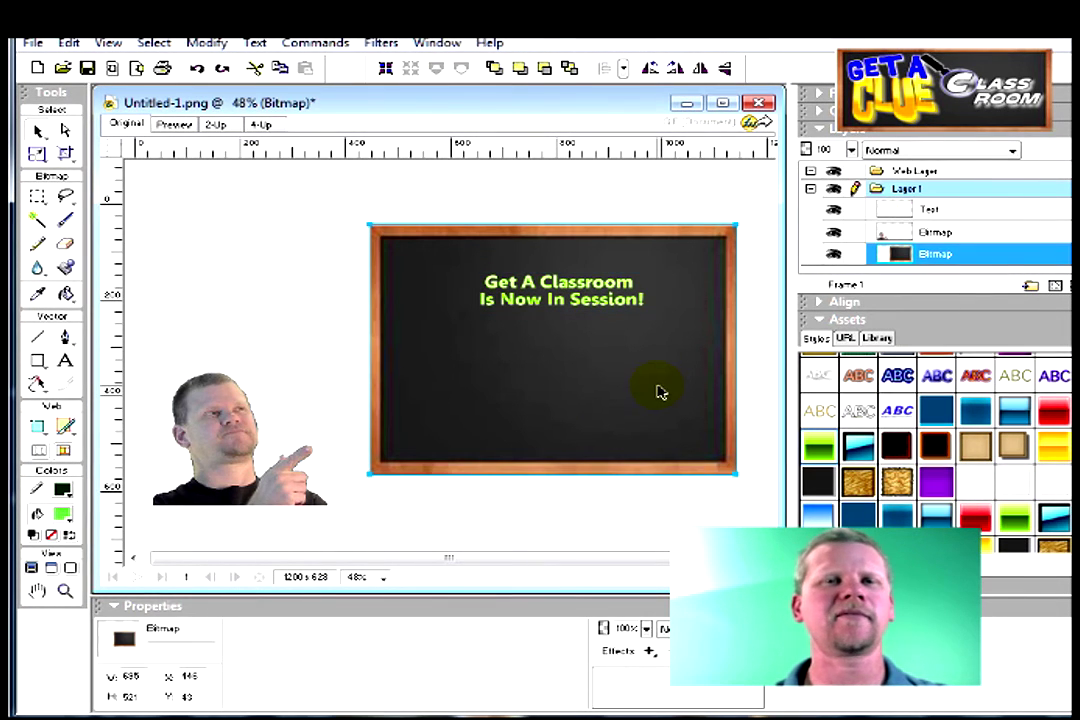
click(612, 300)
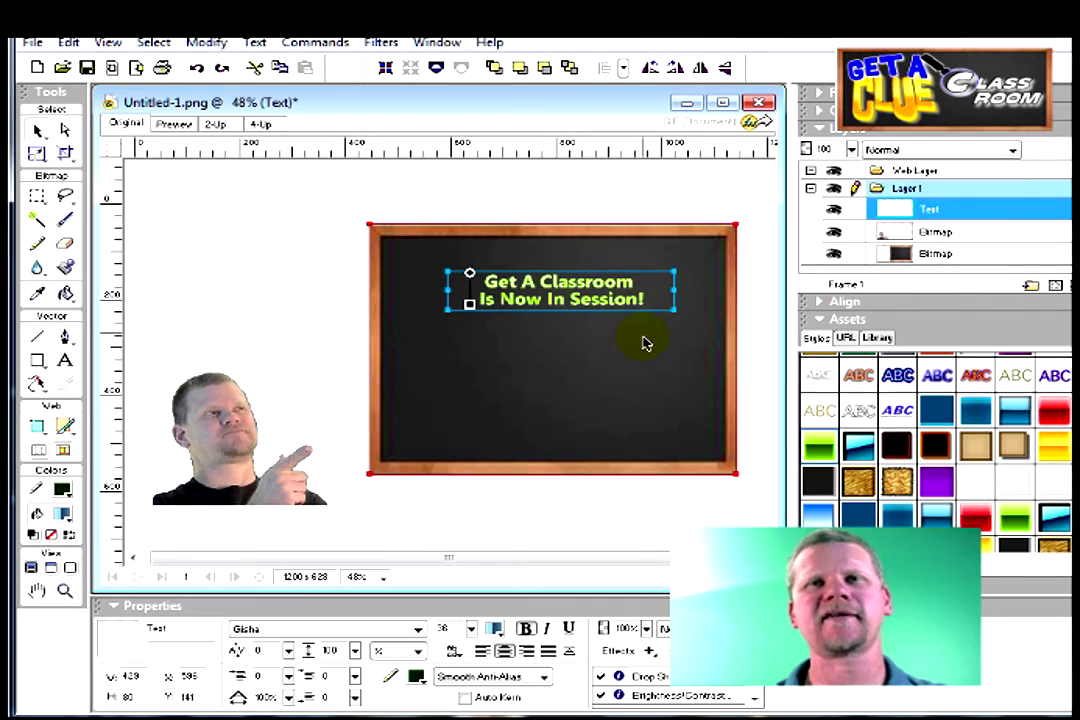
click(37, 152)
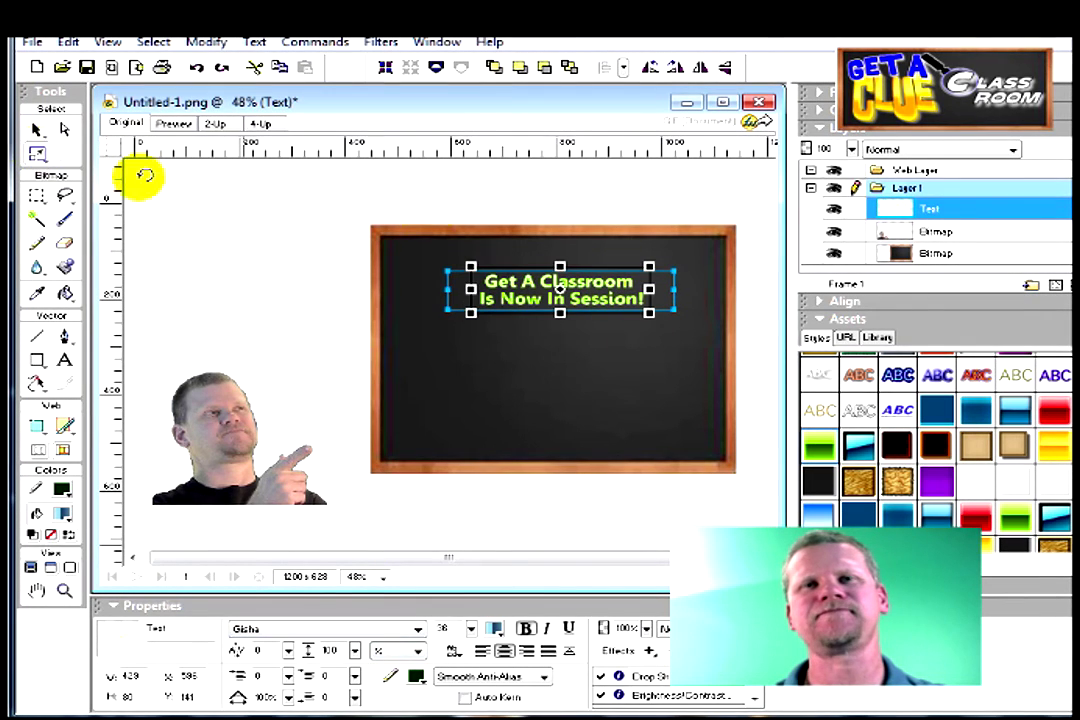
drag(560, 267, 560, 246)
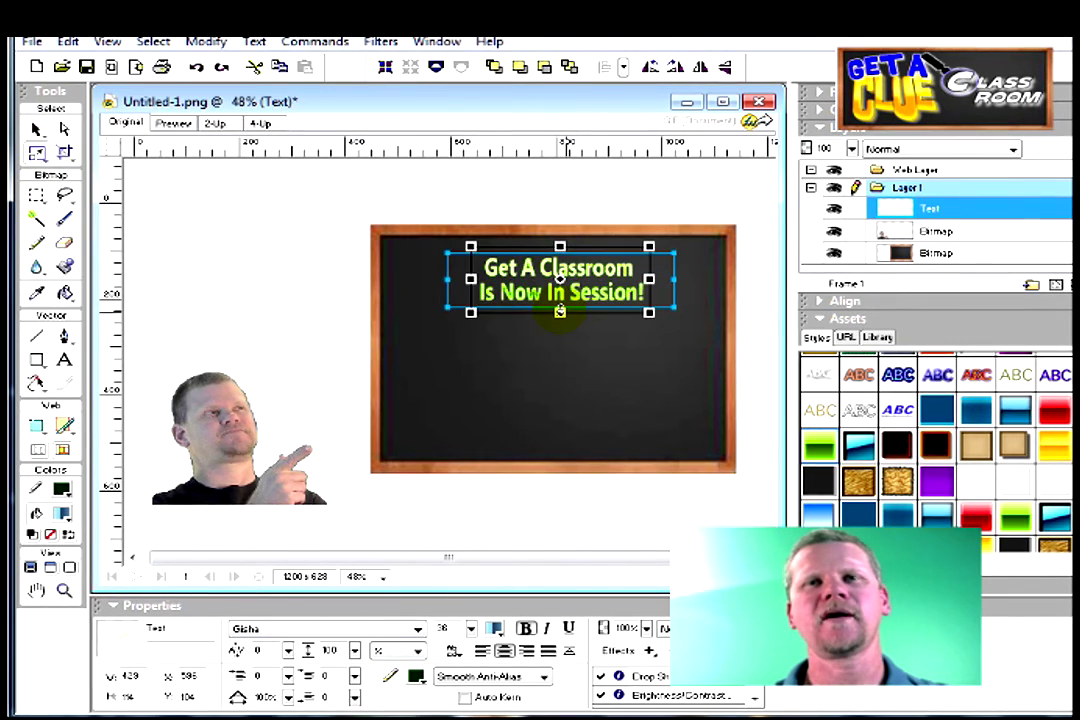
drag(560, 312, 560, 330)
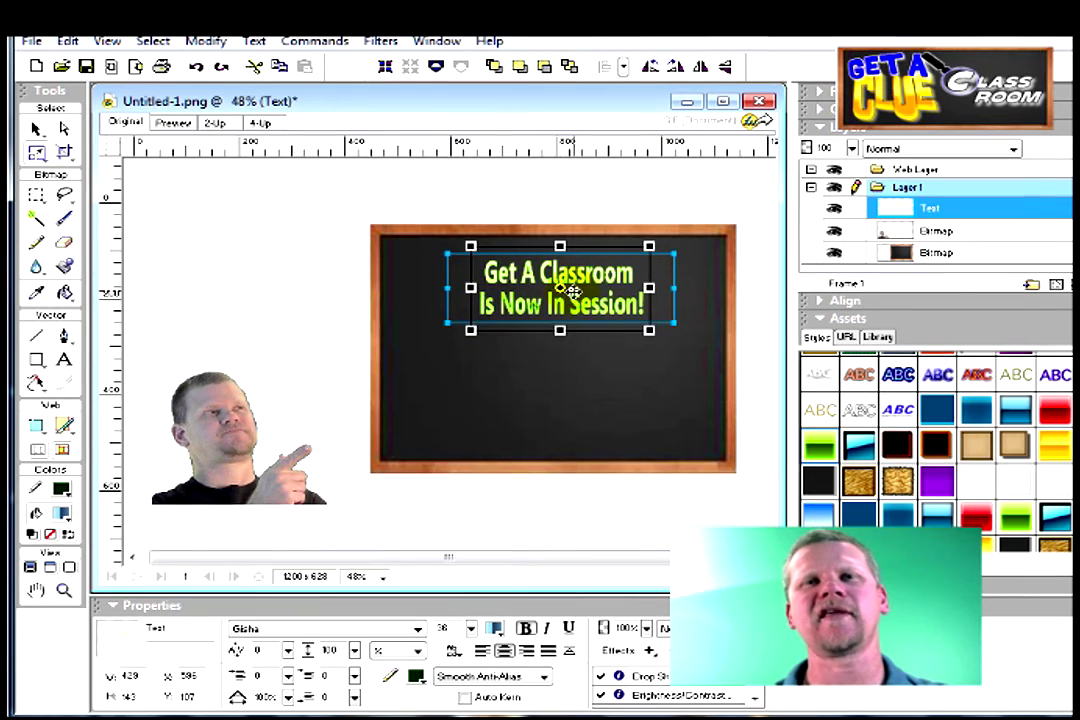
drag(570, 288, 564, 340)
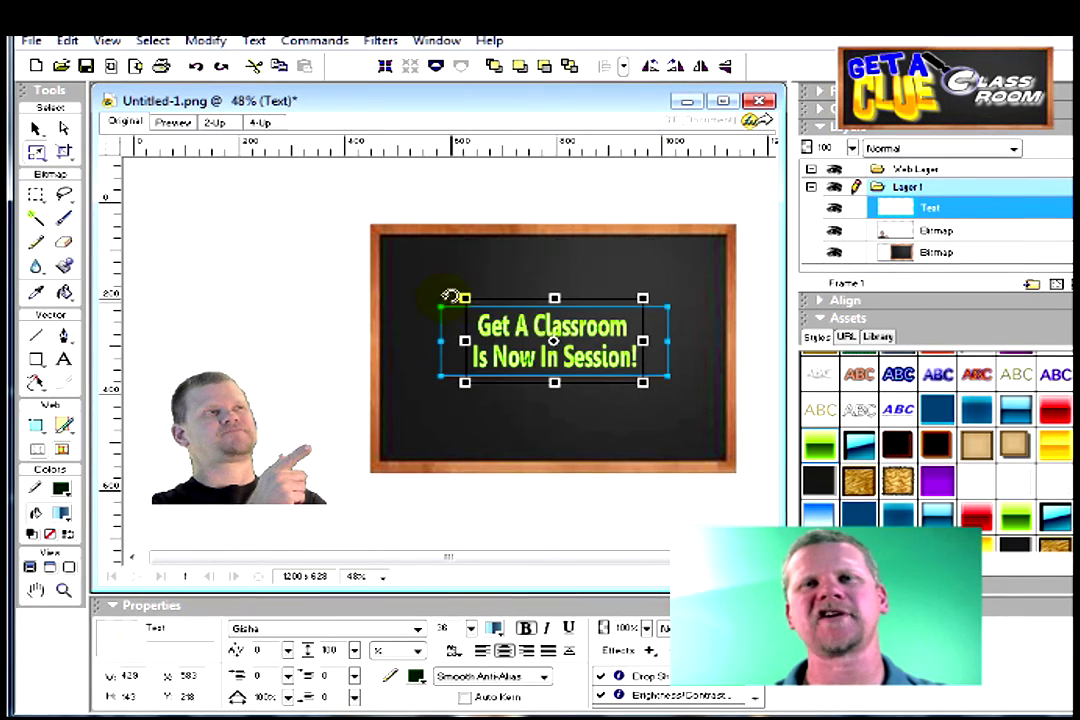
drag(463, 297, 398, 268)
drag(566, 334, 661, 331)
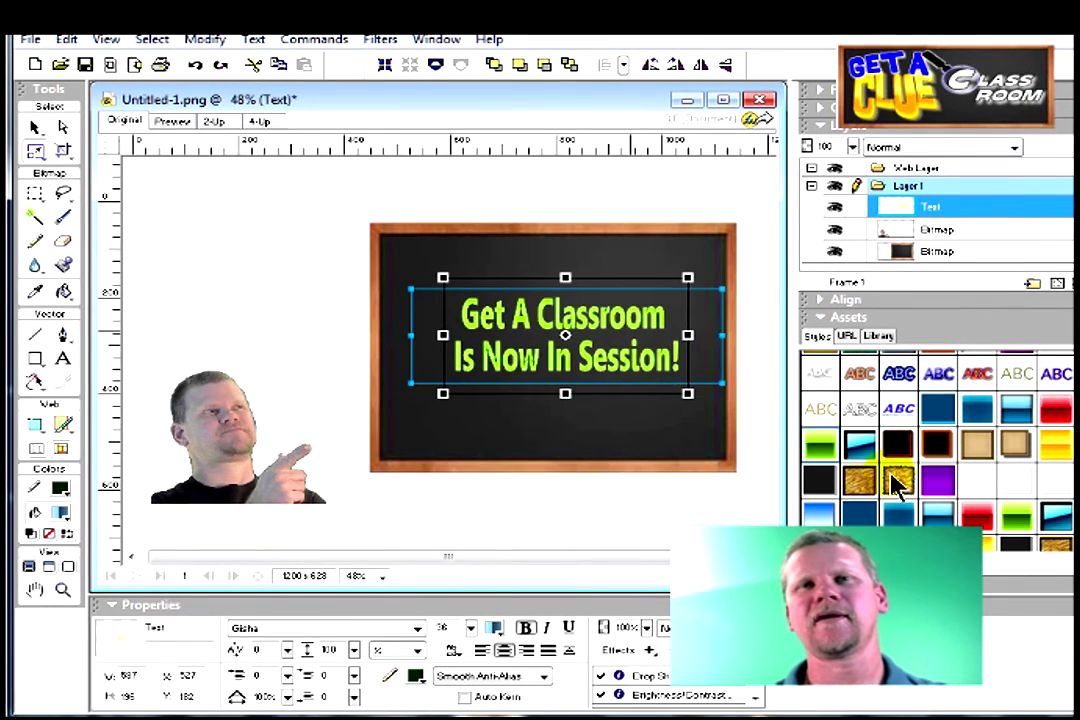
Try two gold textured preset styles on the heading and settle on the white preset with a grey outline.
click(848, 482)
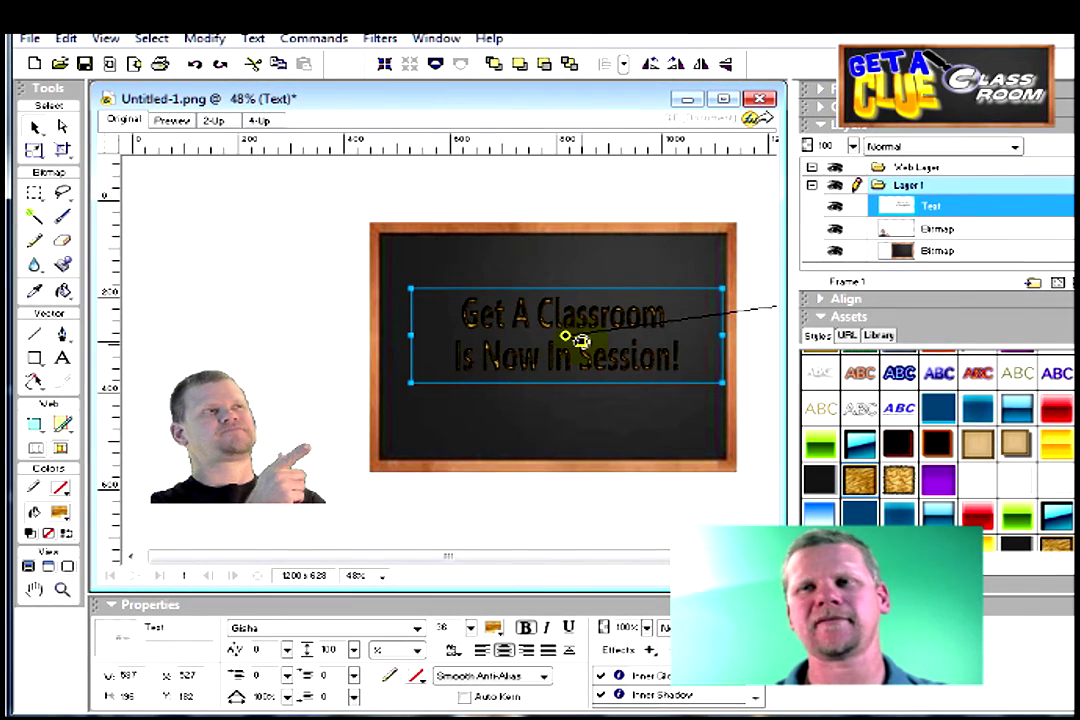
drag(580, 341, 387, 533)
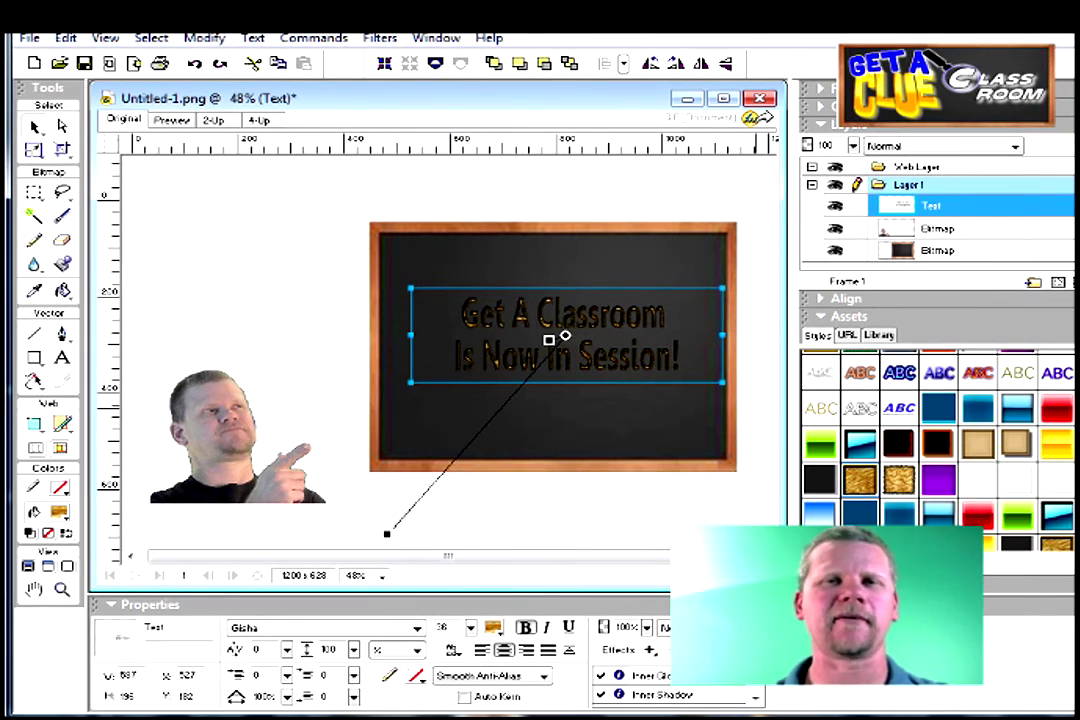
scroll(900, 480, down, 1)
click(899, 514)
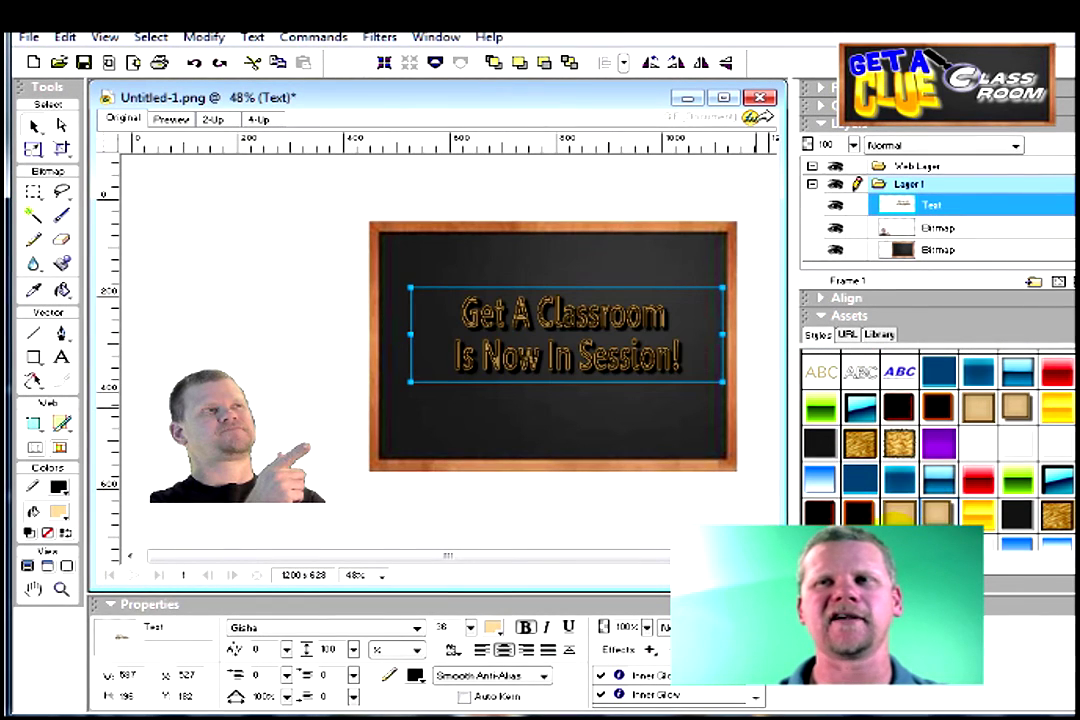
click(817, 445)
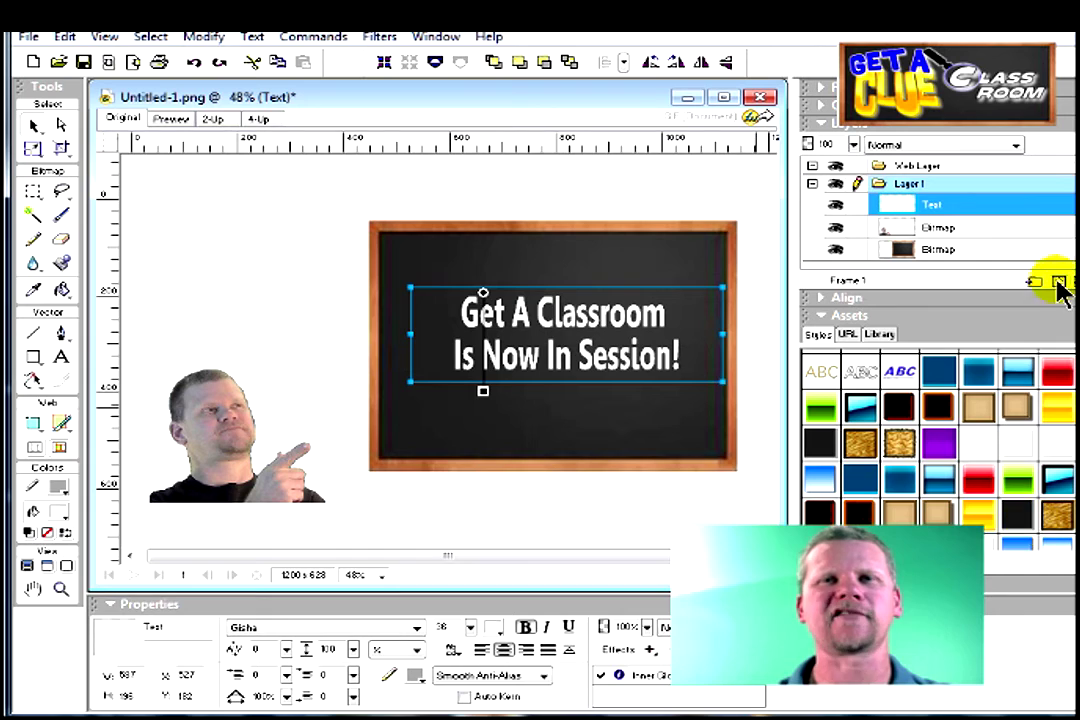
Draw an ellipse about 356 by 260 px above the portrait, beside the chalkboard.
scroll(938, 440, down, 5)
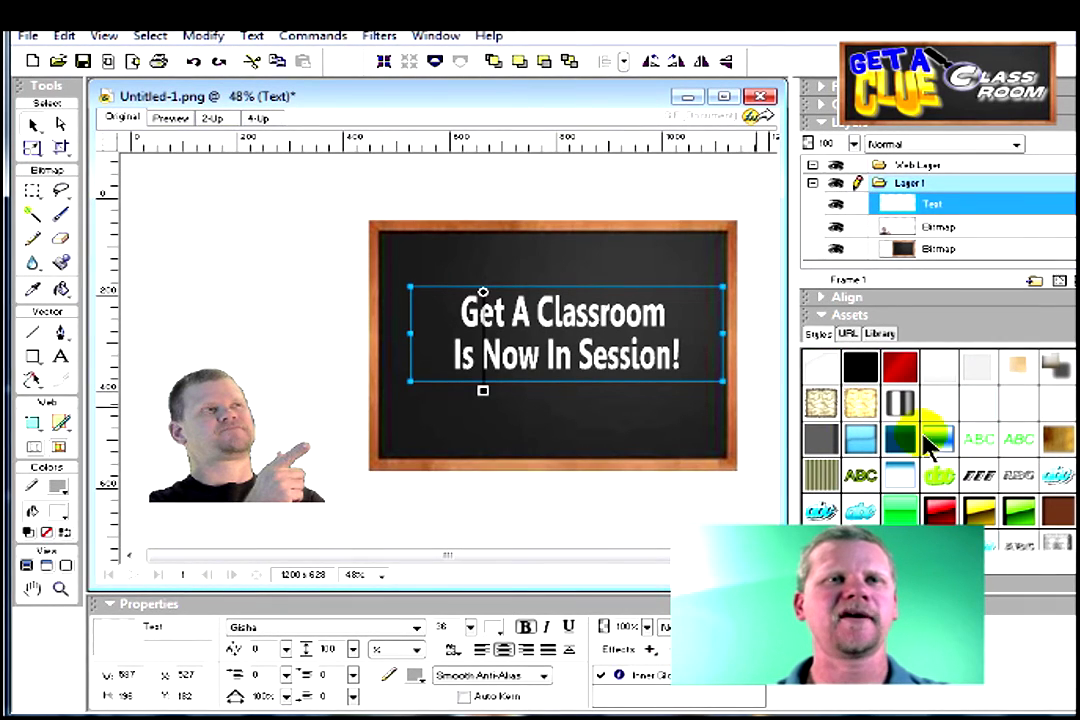
click(34, 357)
click(92, 428)
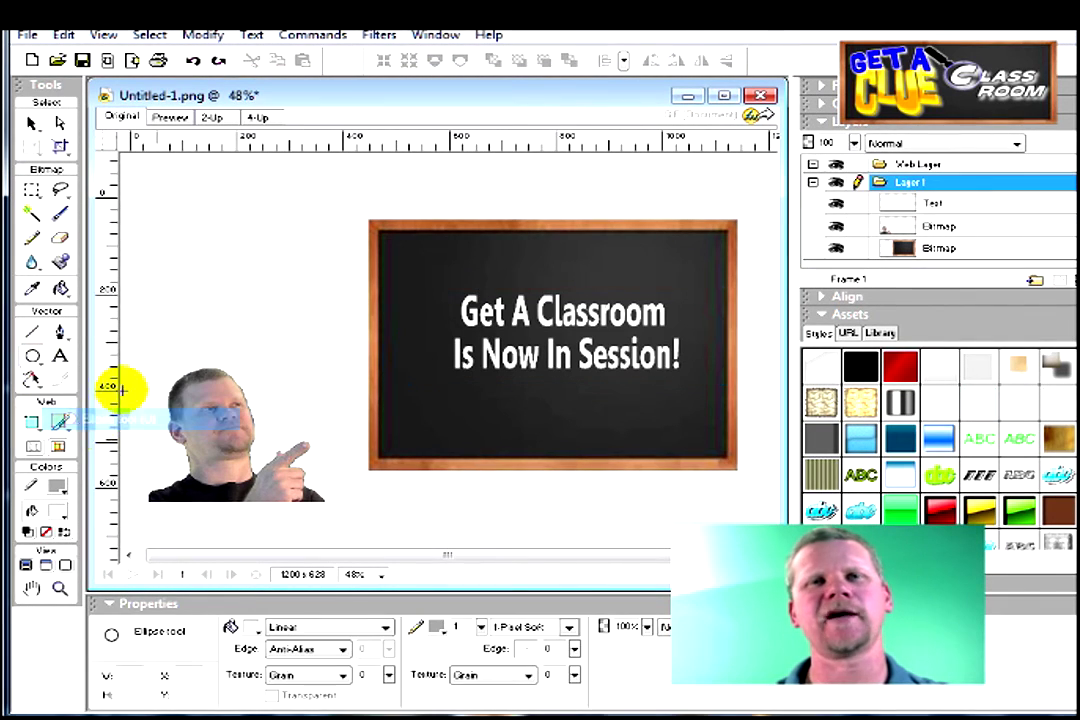
drag(163, 231, 349, 353)
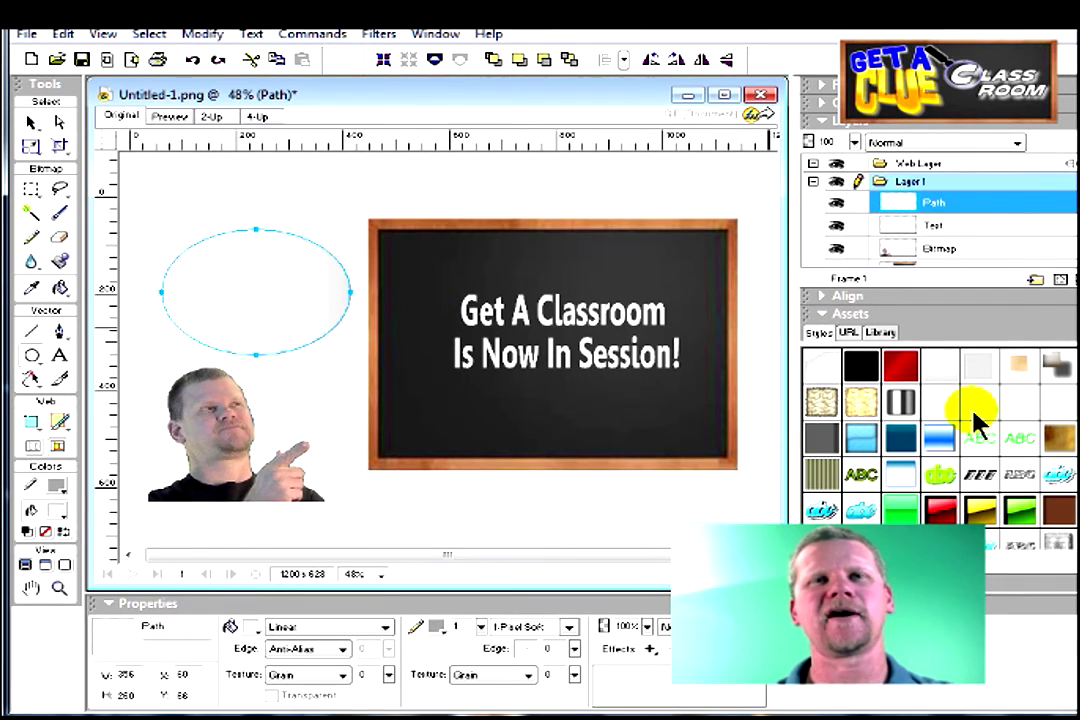
Try the striped light blue, dark blue and glossy blue-and-white preset styles on the ellipse.
click(858, 443)
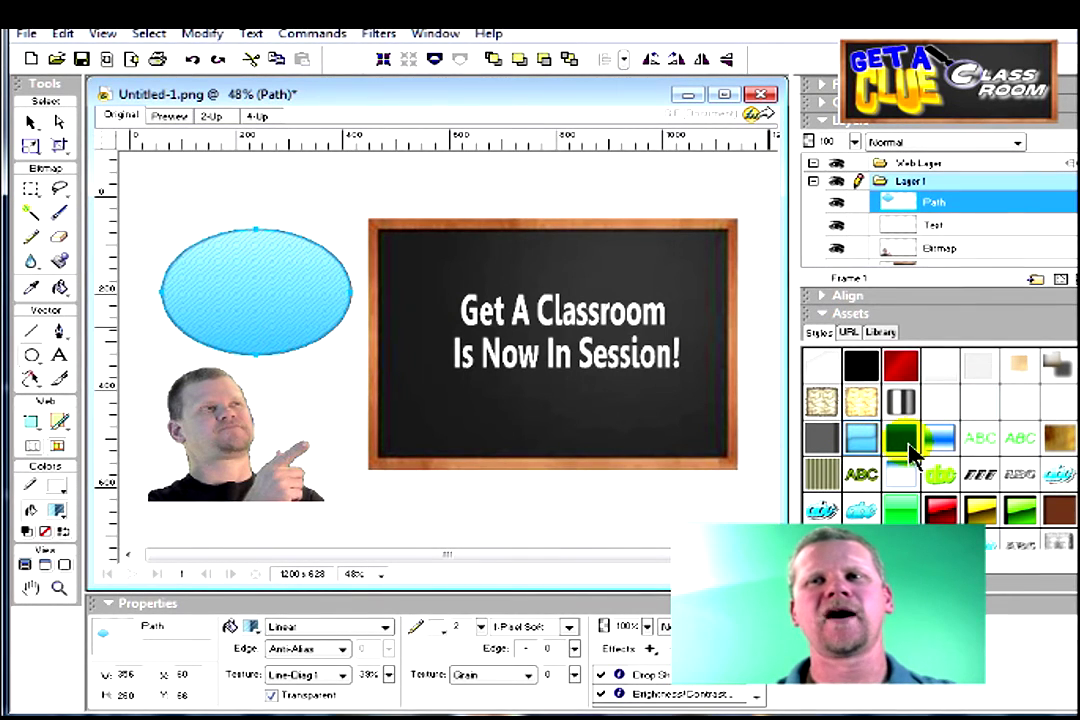
click(908, 447)
click(943, 450)
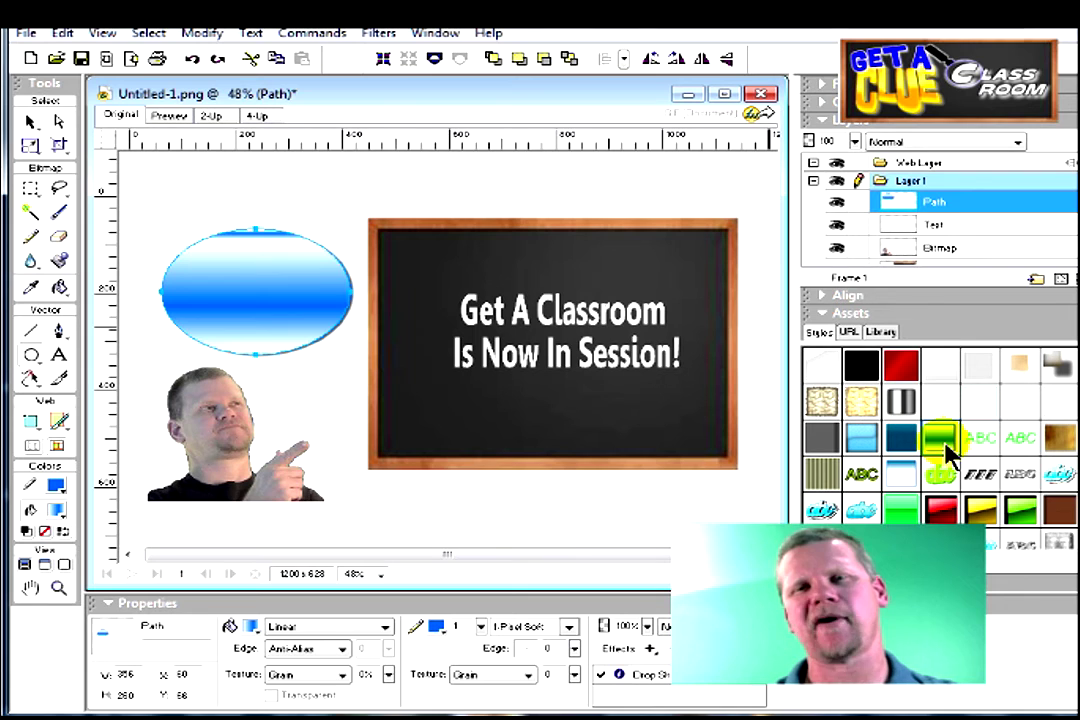
click(255, 220)
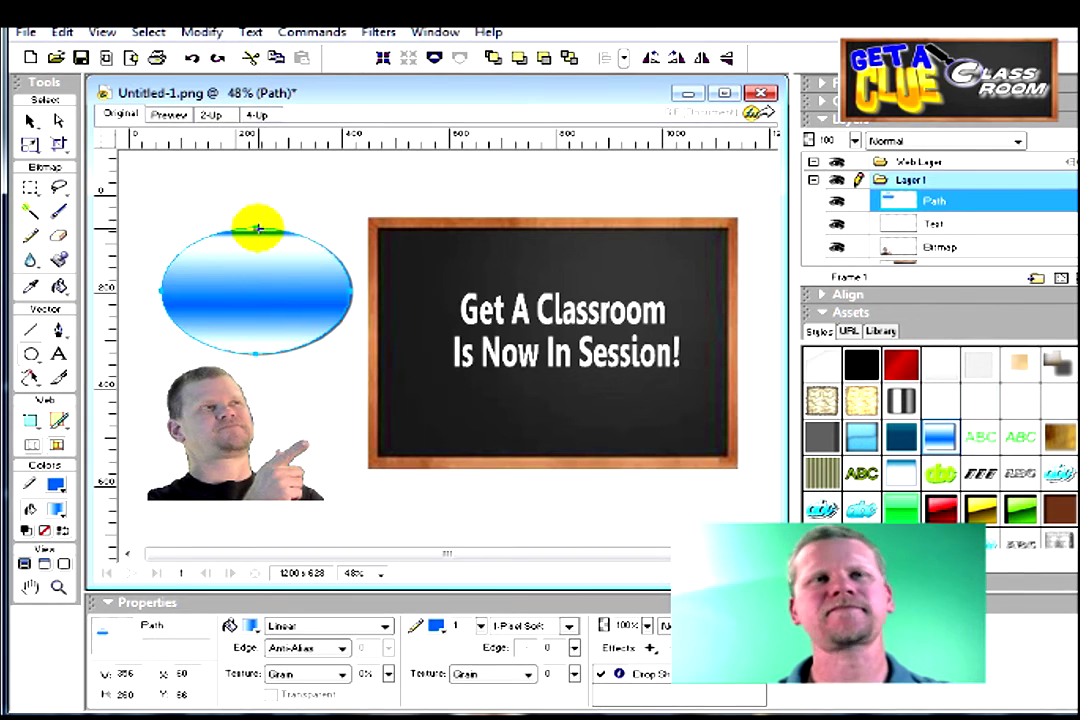
drag(253, 219, 253, 229)
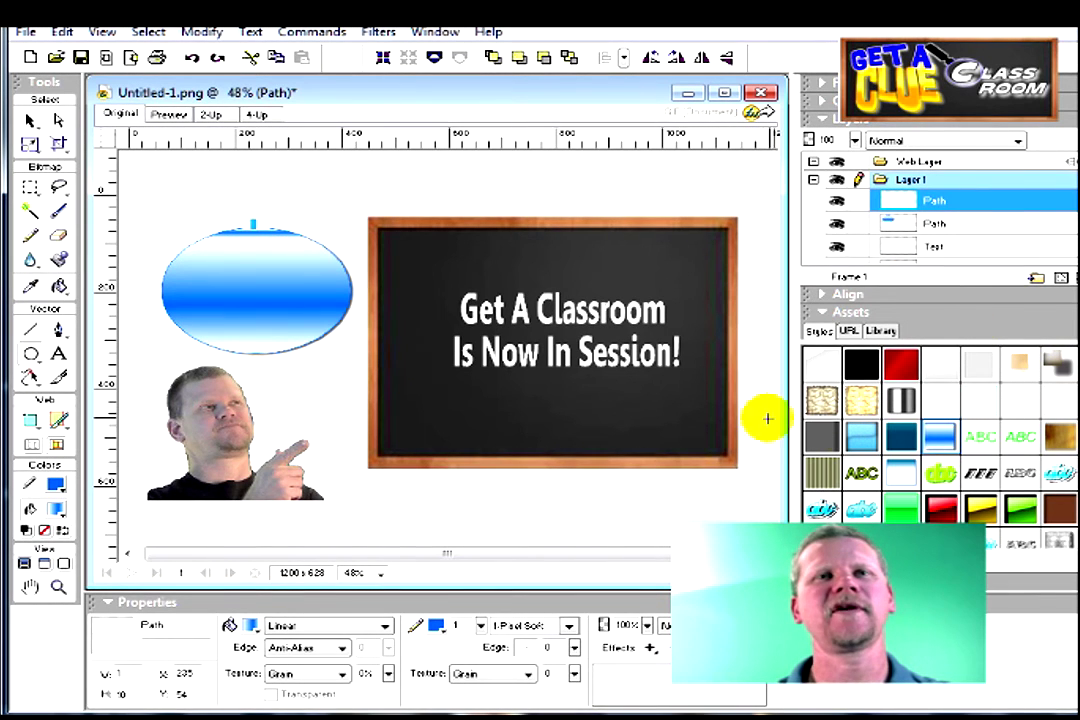
click(849, 440)
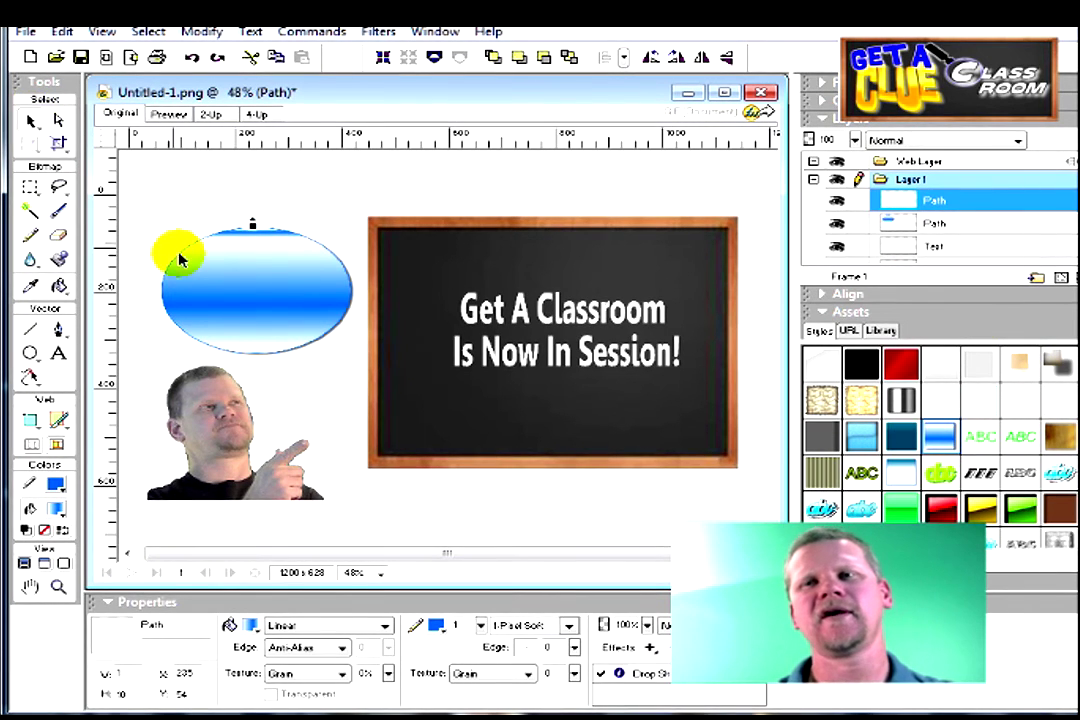
Try the green, red and yellow-black preset styles on the ellipse and settle on the glossy yellow-orange one.
click(273, 289)
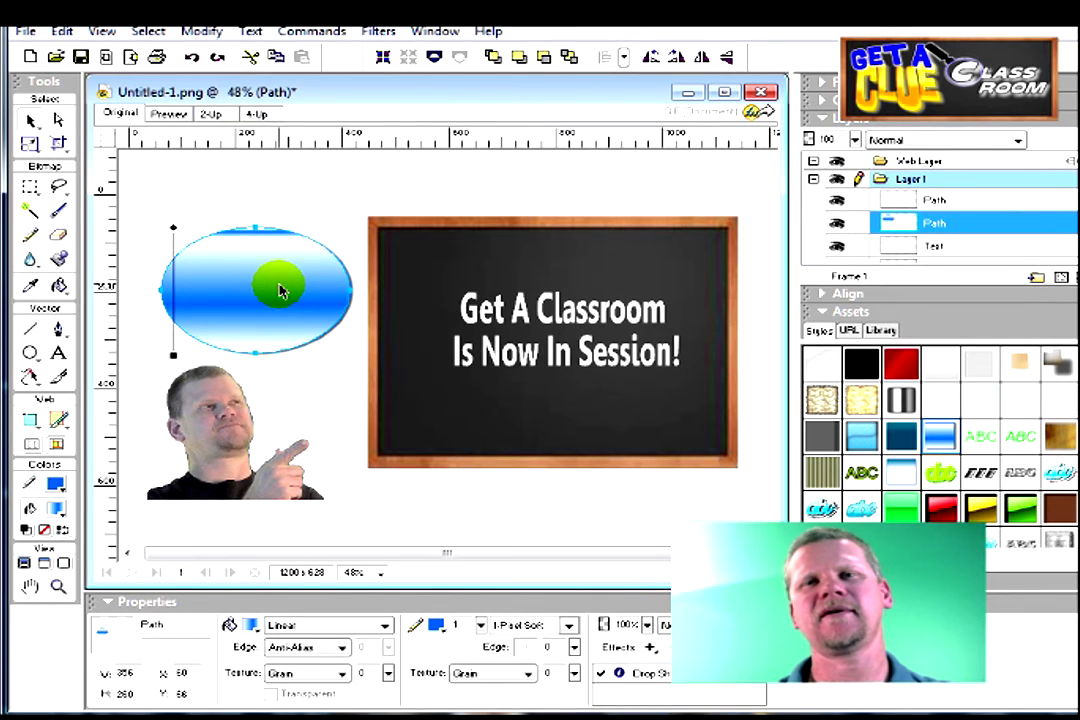
click(824, 510)
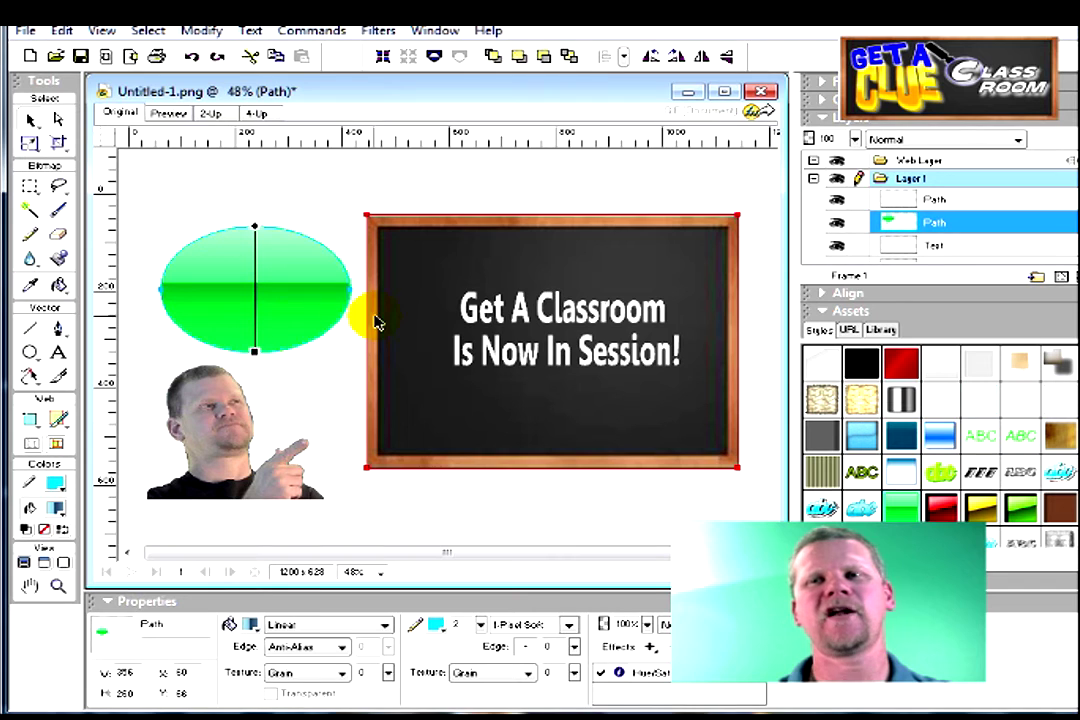
click(944, 509)
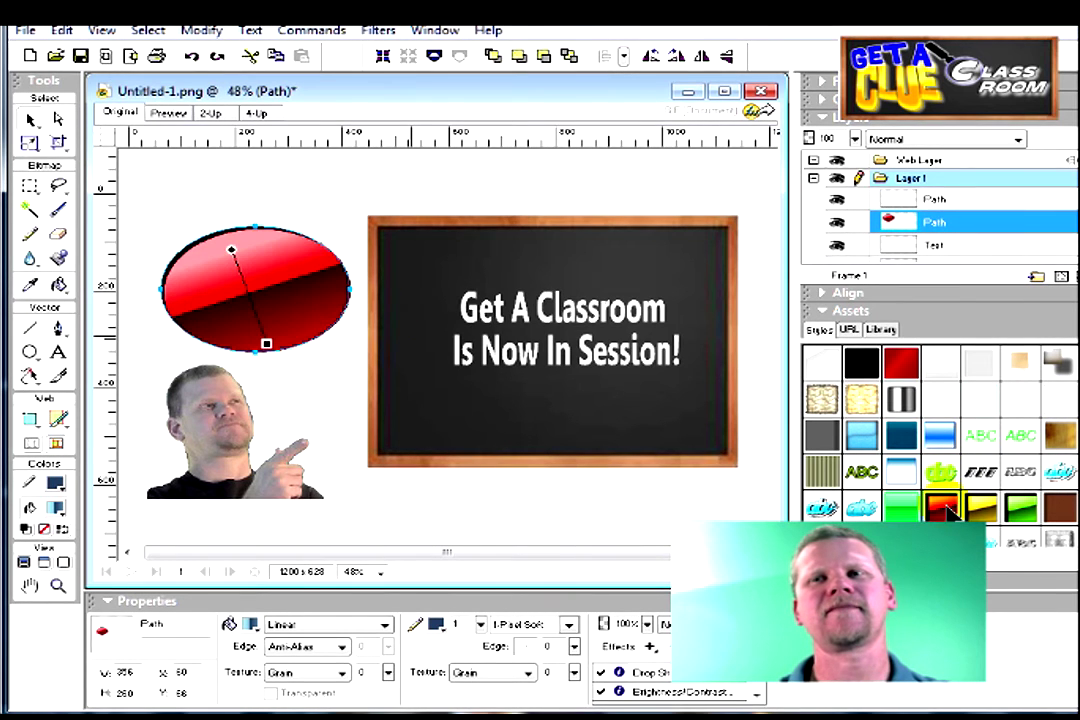
click(983, 511)
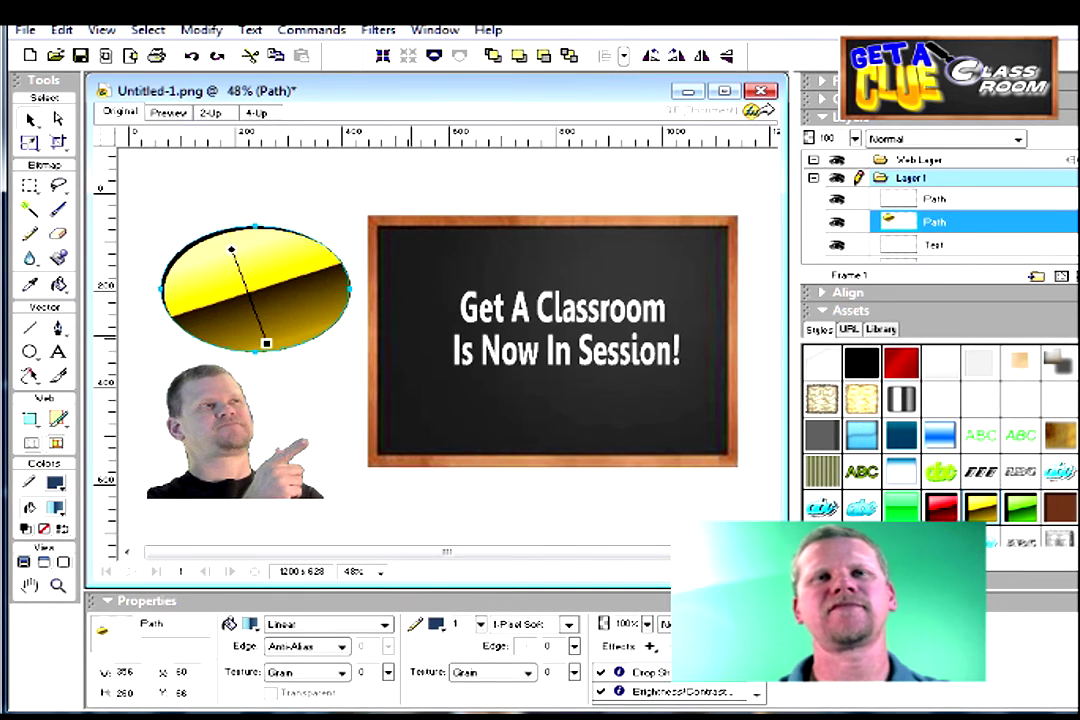
scroll(983, 511, down, 3)
click(1022, 506)
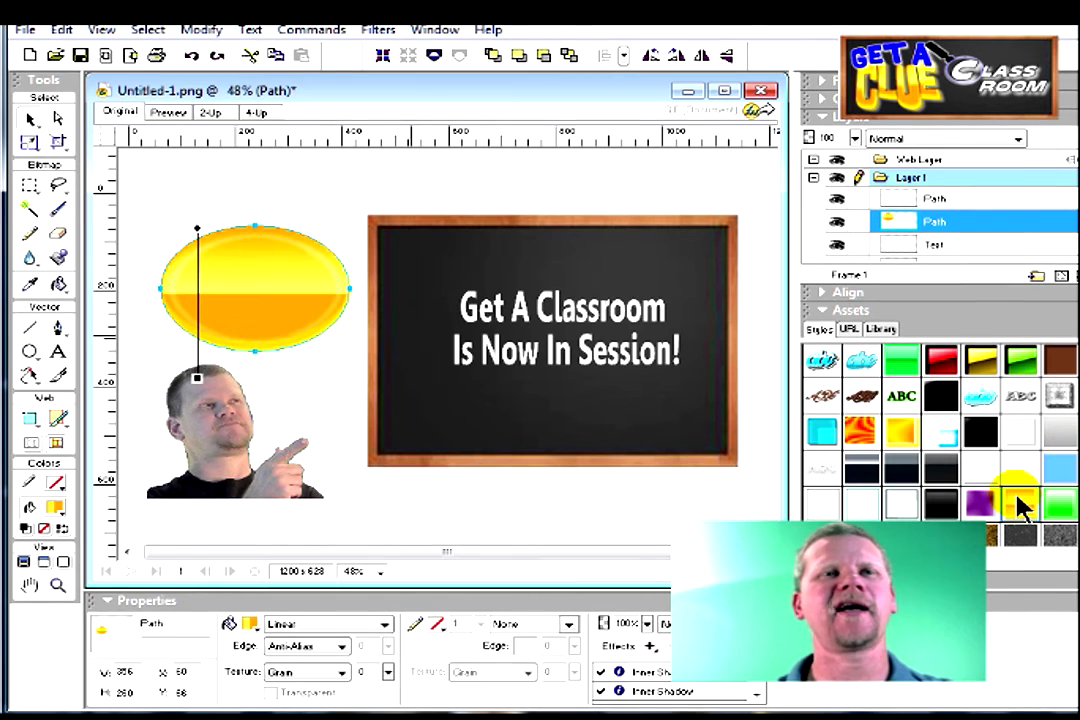
Add a two-line text object reading "Click Here" and place it in the middle of the yellow-orange ellipse.
click(60, 352)
click(195, 276)
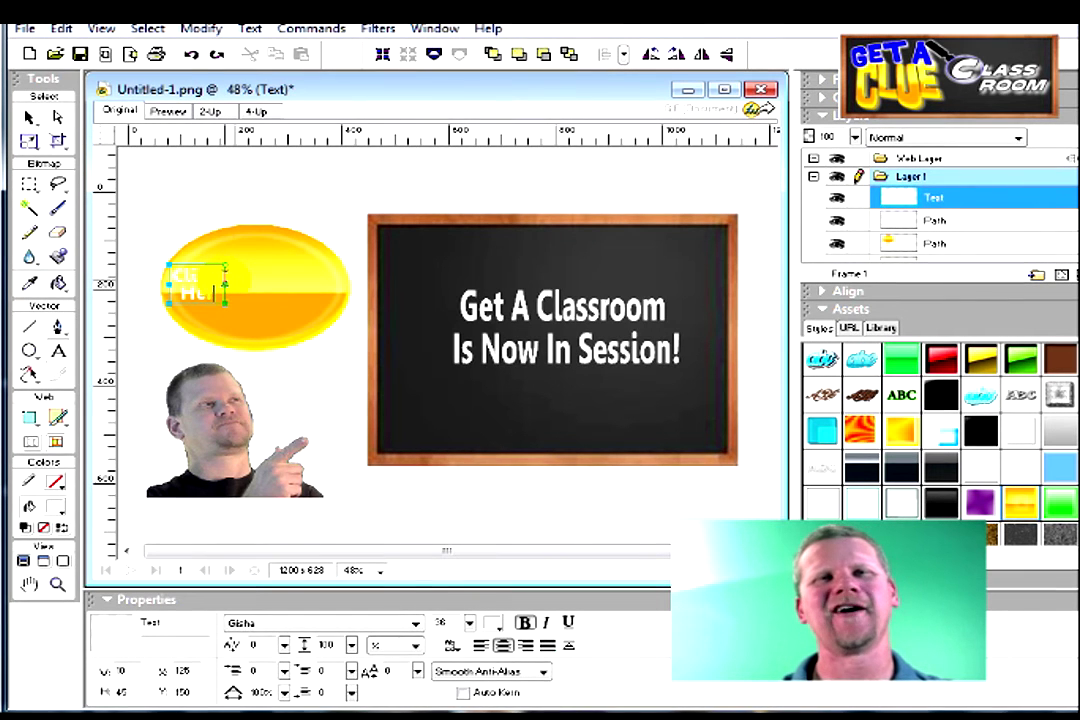
click(178, 277)
drag(200, 293, 262, 292)
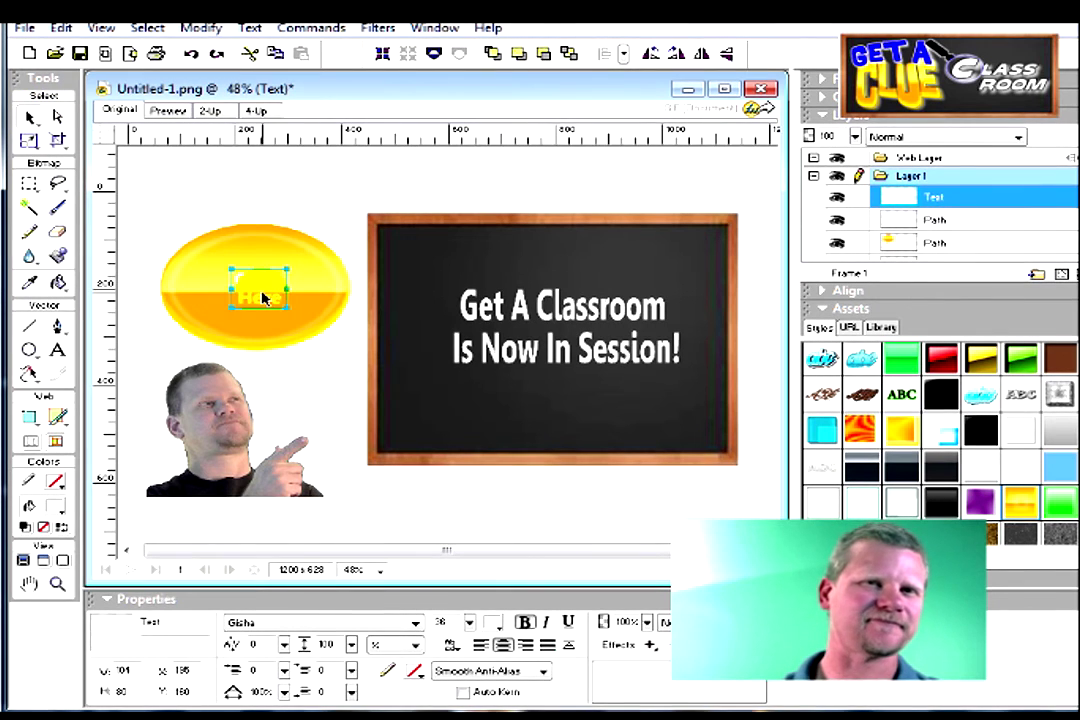
Give the "Click Here" text a black outline and white fill, and widen its text box to about 180 px.
click(414, 671)
click(420, 502)
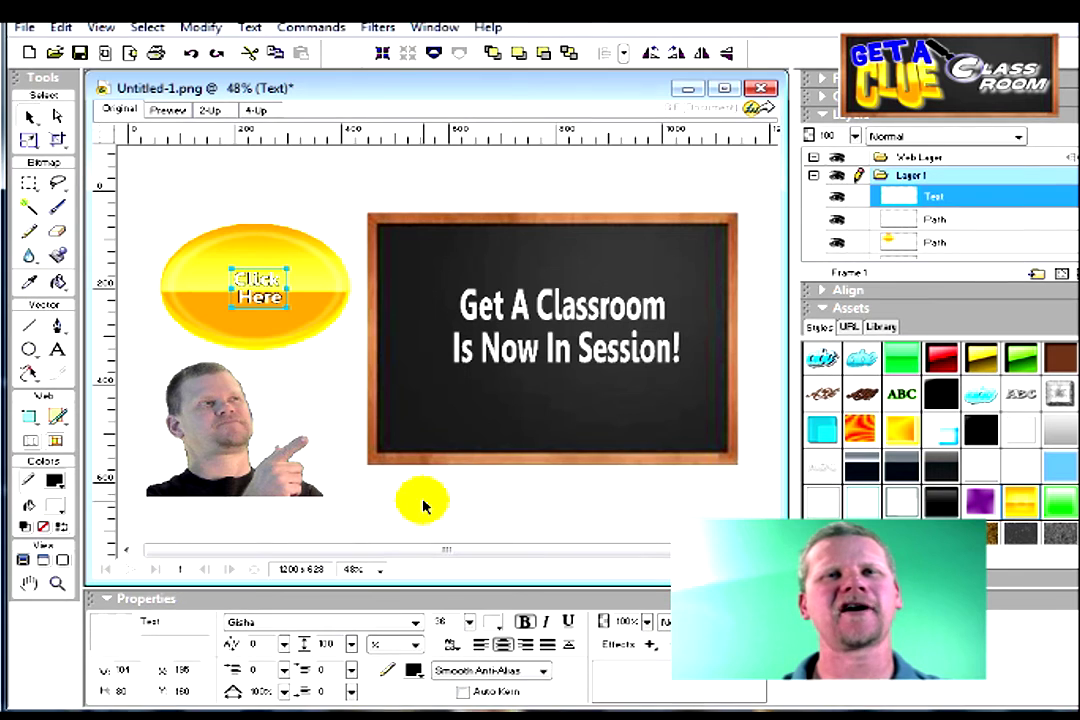
mouse_move(290, 305)
mouse_down()
mouse_move(323, 352)
mouse_move(292, 290)
mouse_move(289, 299)
mouse_up()
double_click(260, 298)
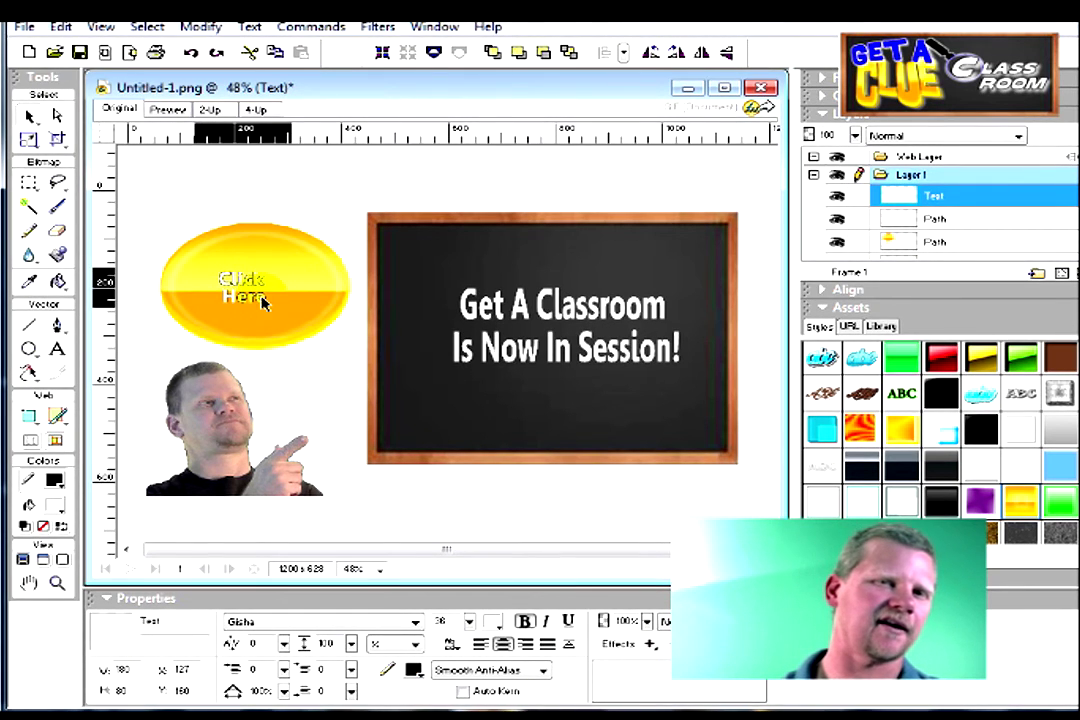
click(492, 622)
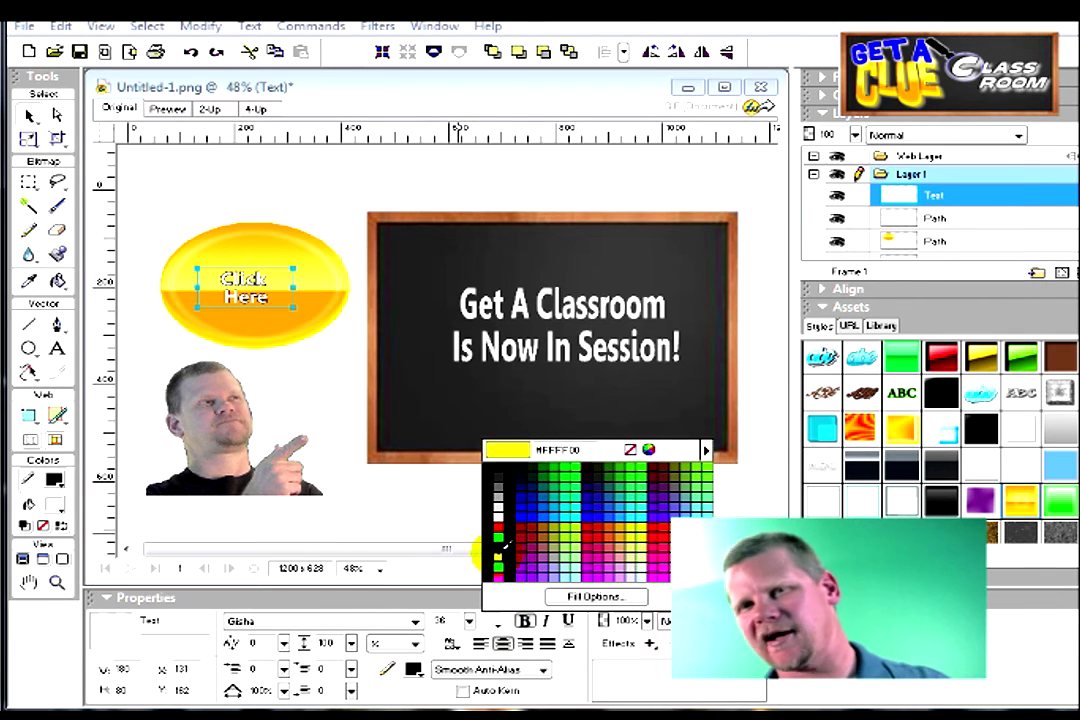
click(497, 507)
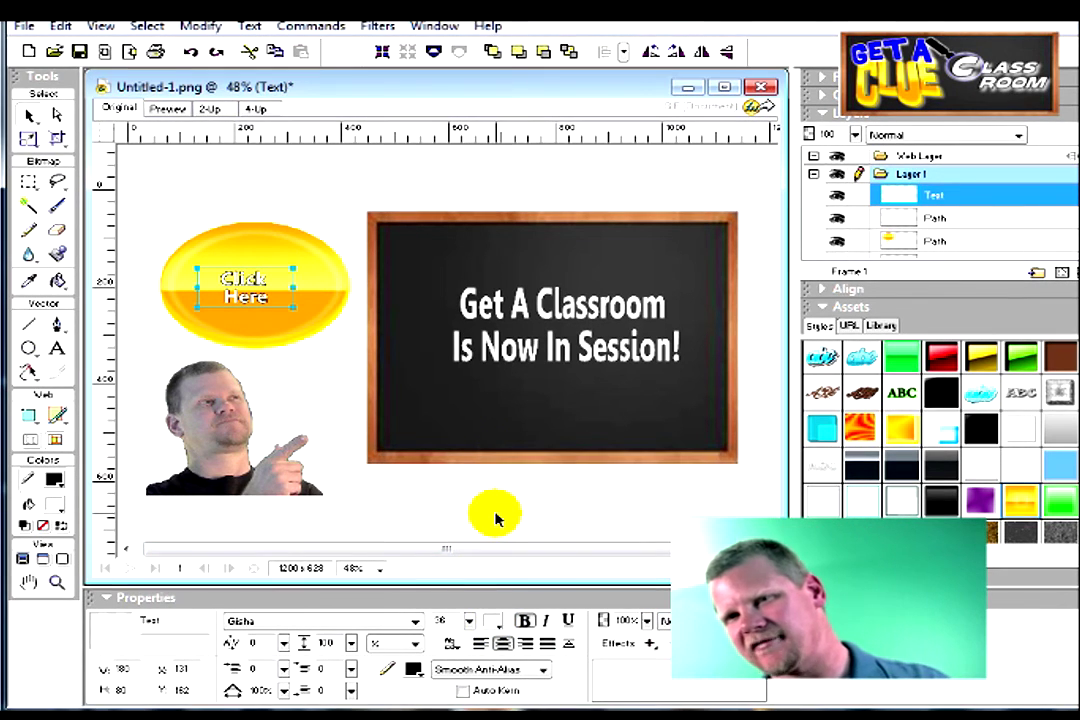
Give the "Click Here" text a dark blue fill and a box about 244 px wide, and shift the headline slightly up and left.
click(493, 621)
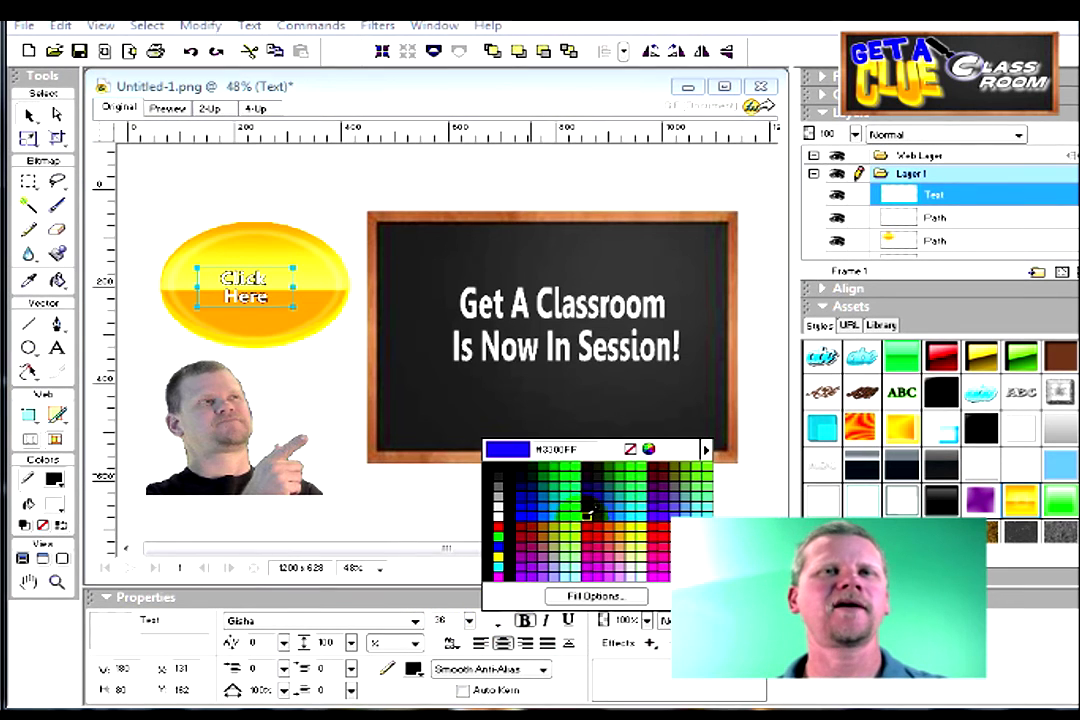
click(597, 487)
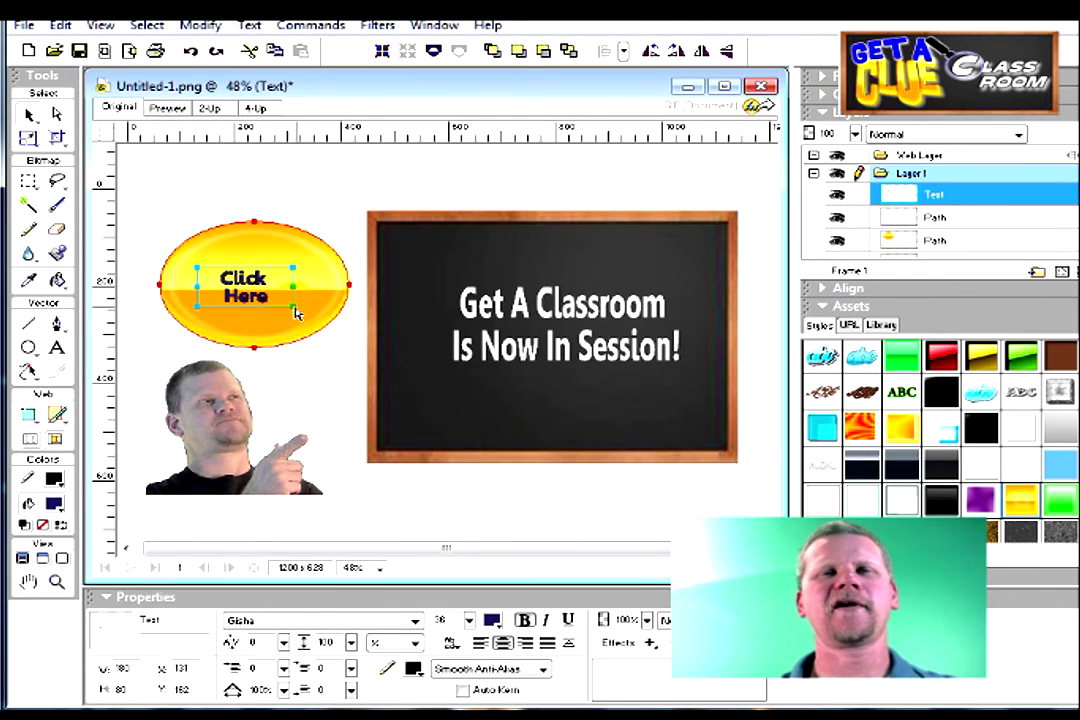
mouse_move(290, 300)
mouse_down()
mouse_move(272, 289)
mouse_move(280, 305)
mouse_up()
drag(549, 290, 548, 285)
Delete the "Click Here" text and its yellow-orange ellipse, and shift the chalkboard slightly up and left.
click(260, 286)
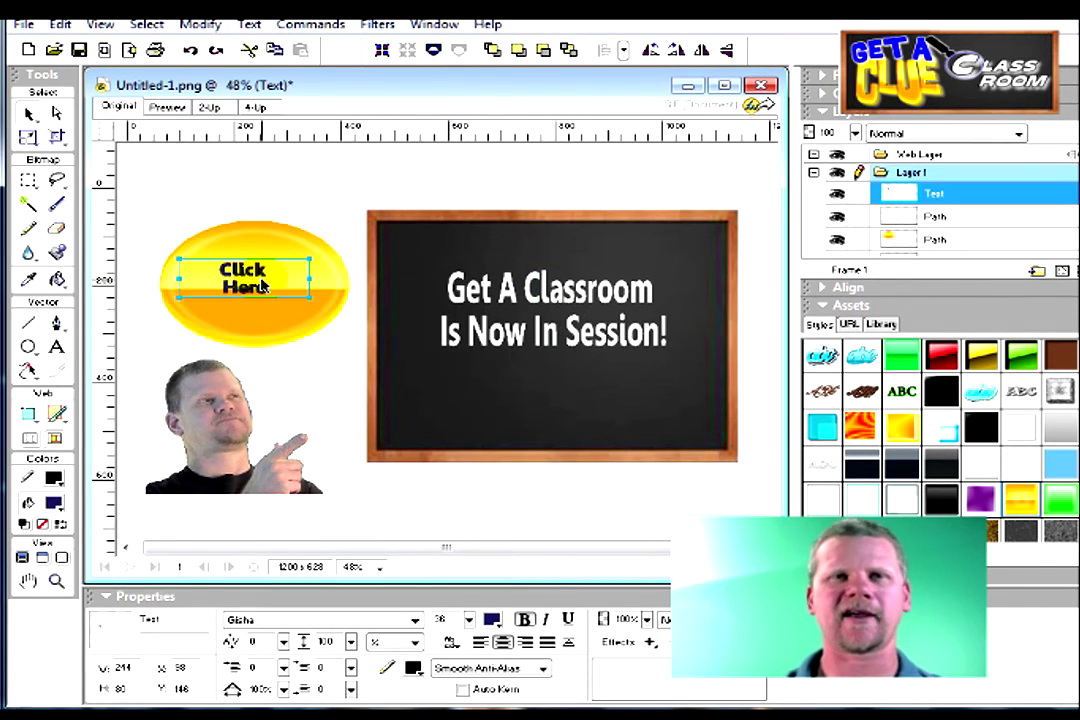
key(ctrl+shift+Down)
click(273, 279)
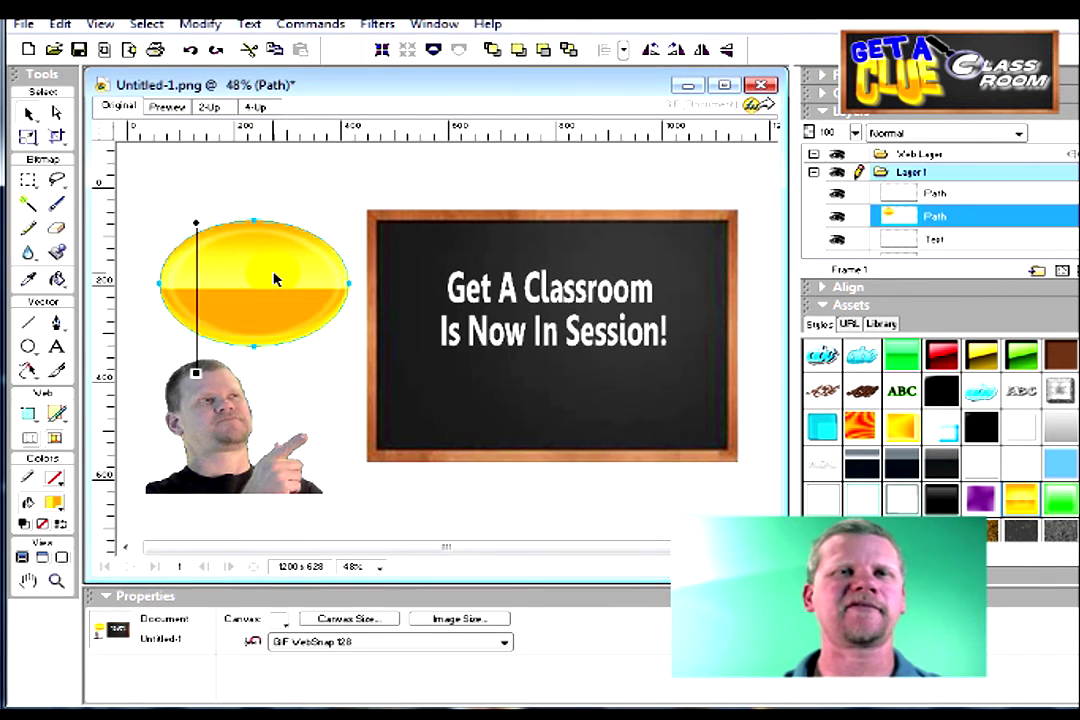
key(Delete)
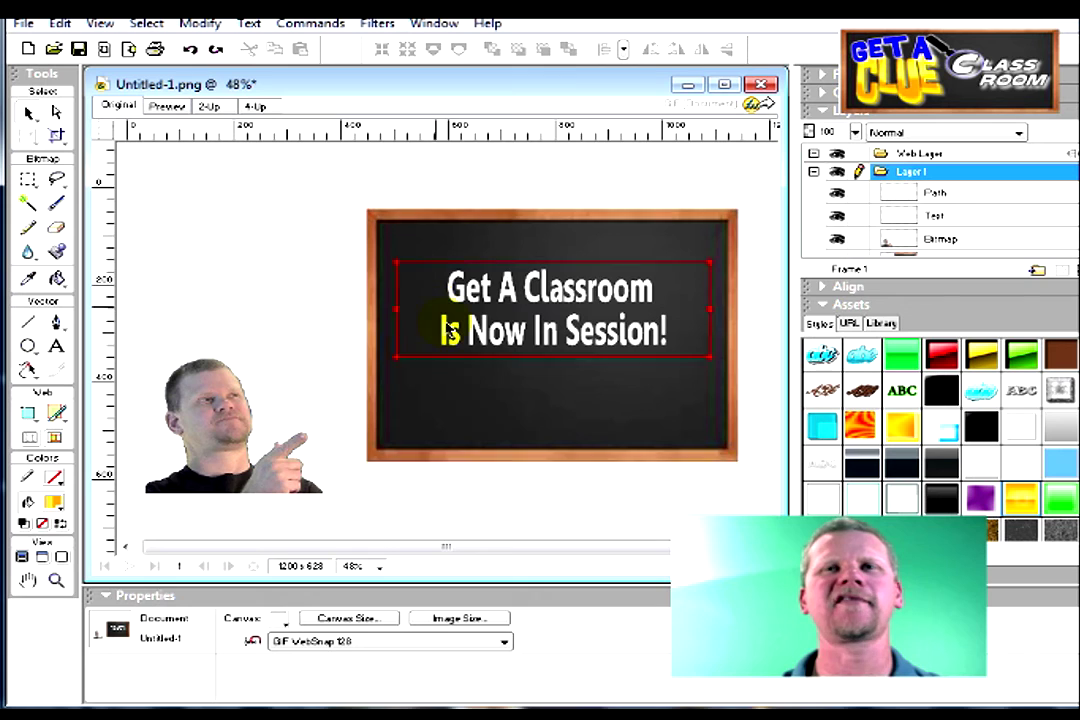
drag(518, 414, 507, 412)
Try the green-glow ABC, glossy yellow and swirled red-orange preset styles on the chalkboard headline.
click(550, 284)
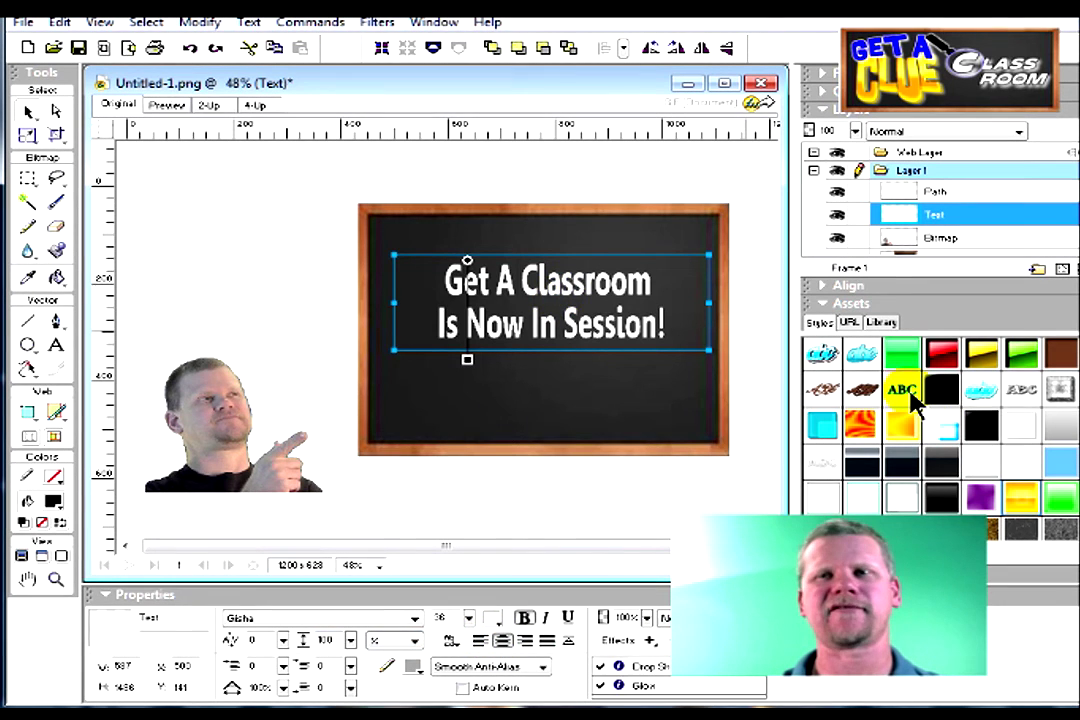
click(911, 396)
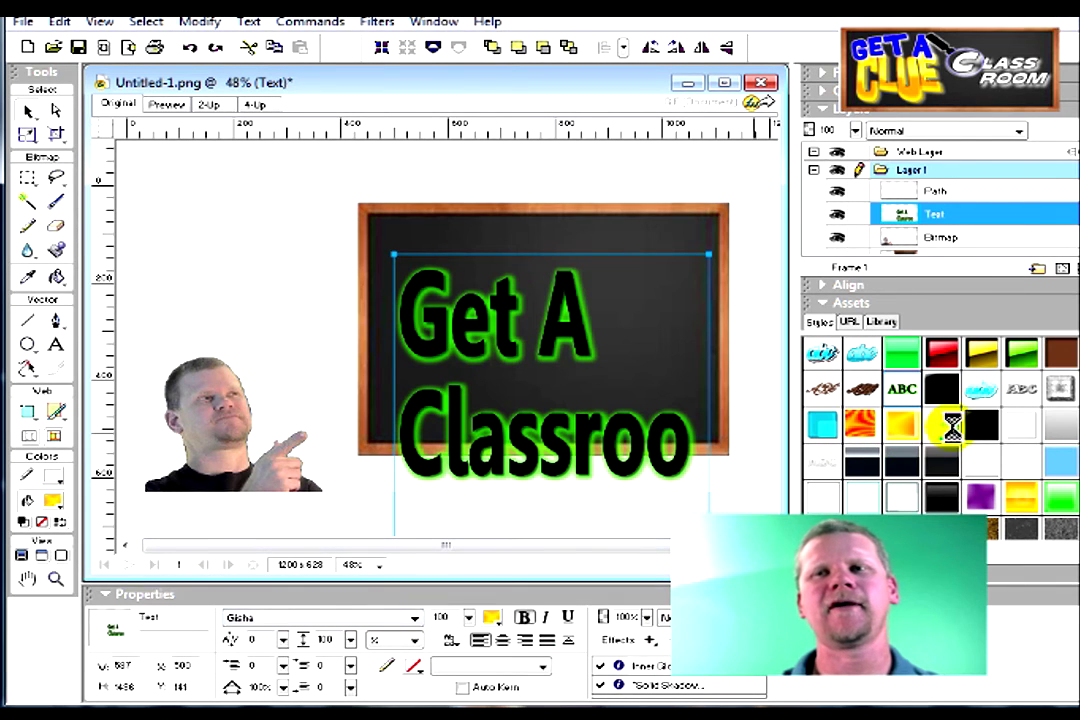
click(903, 436)
click(1012, 528)
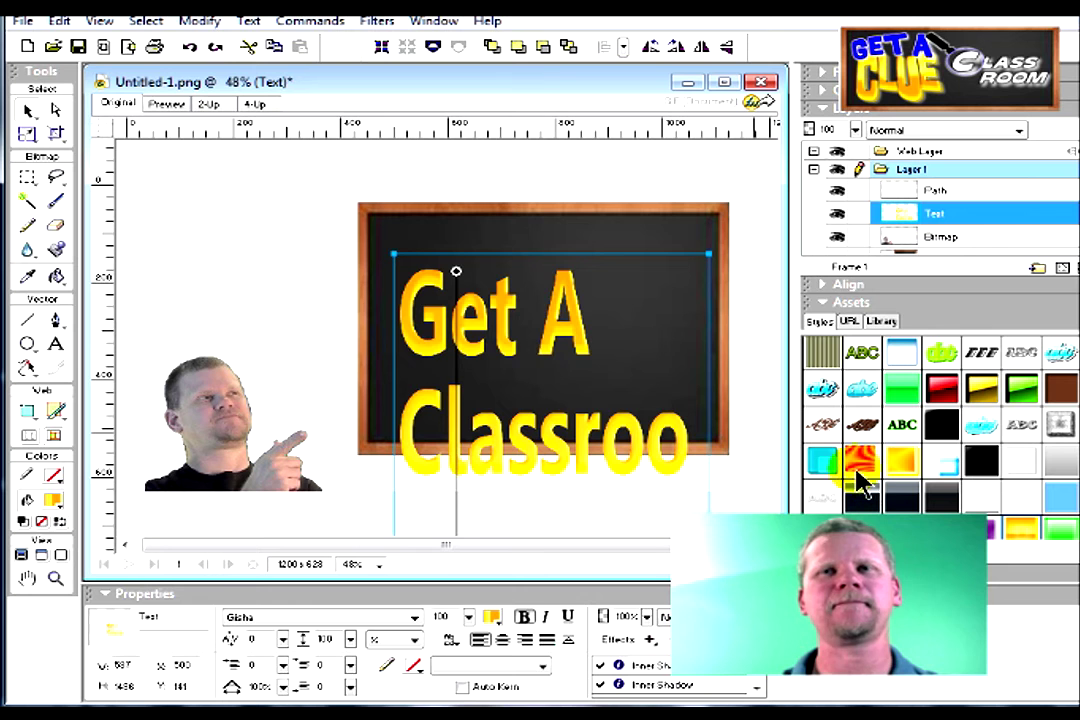
click(855, 465)
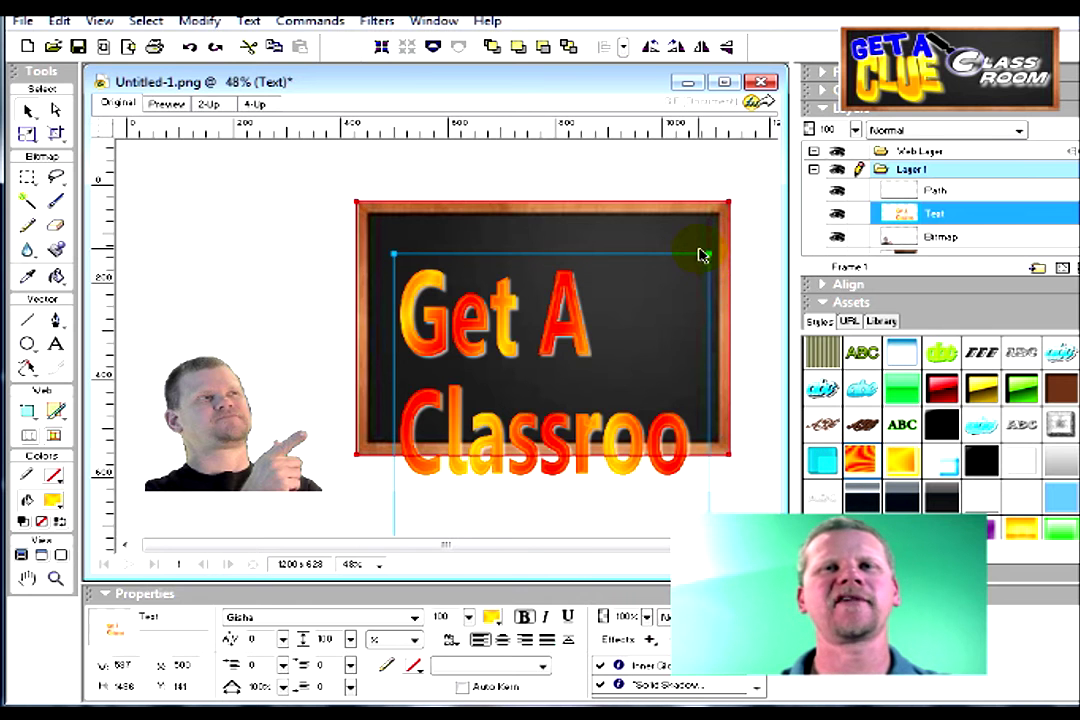
Move the headline to the chalkboard's upper edge in a box about 543 px wide, and set its font to Herald at size 80.
drag(712, 258, 688, 316)
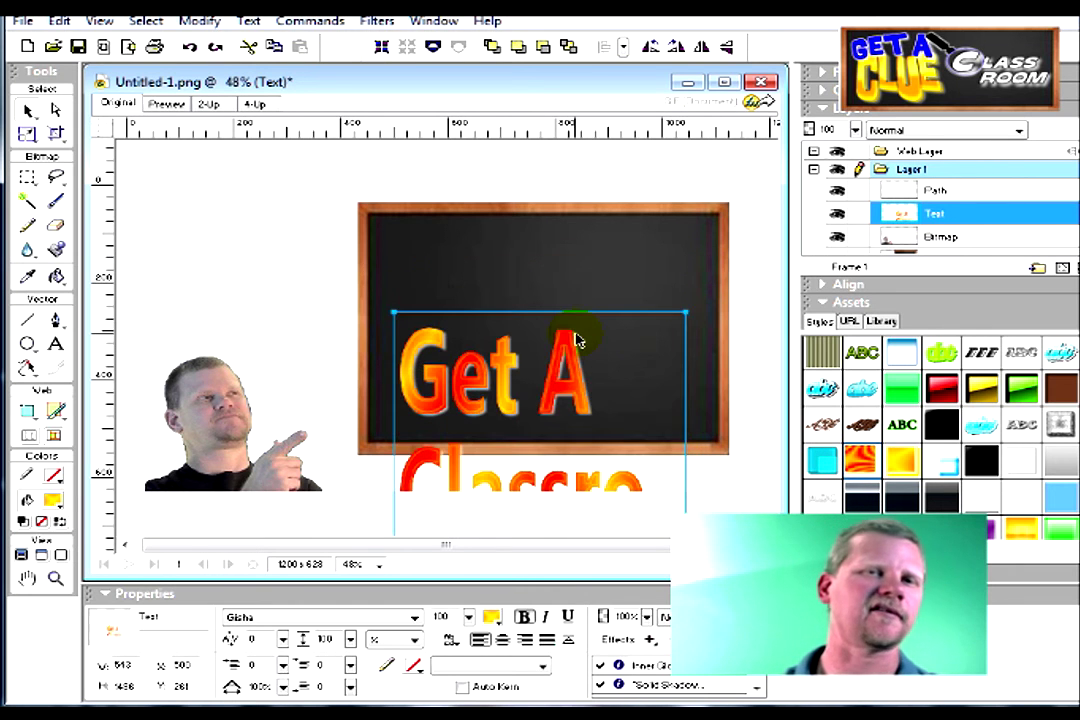
drag(568, 365, 574, 253)
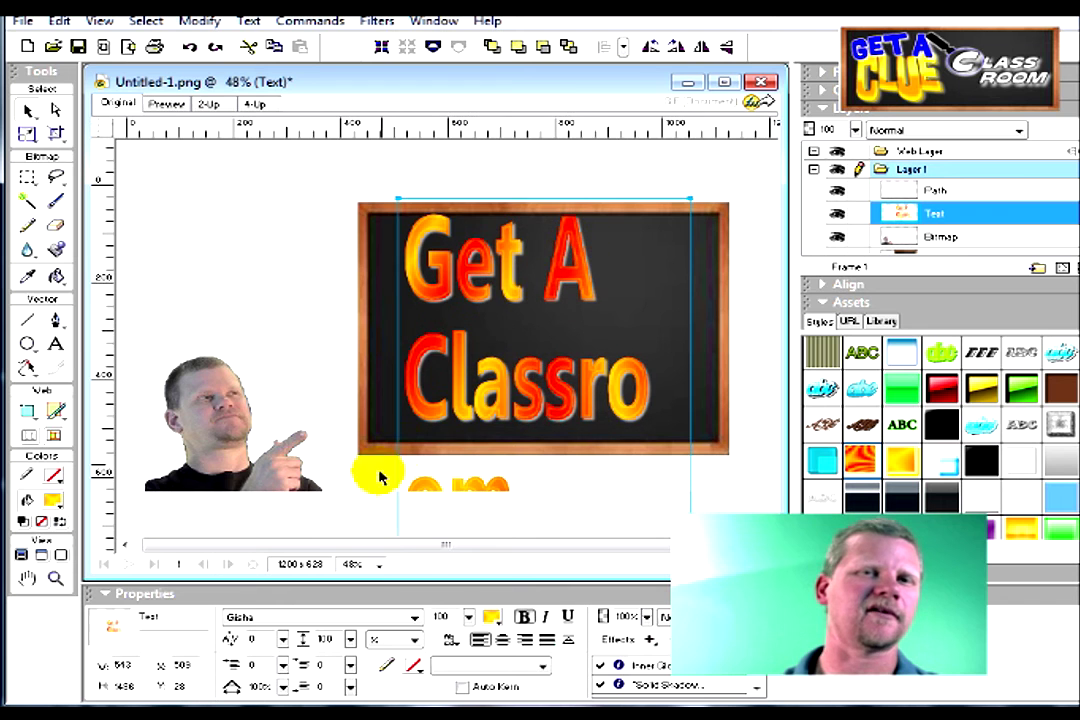
drag(467, 618, 458, 641)
click(362, 620)
click(307, 494)
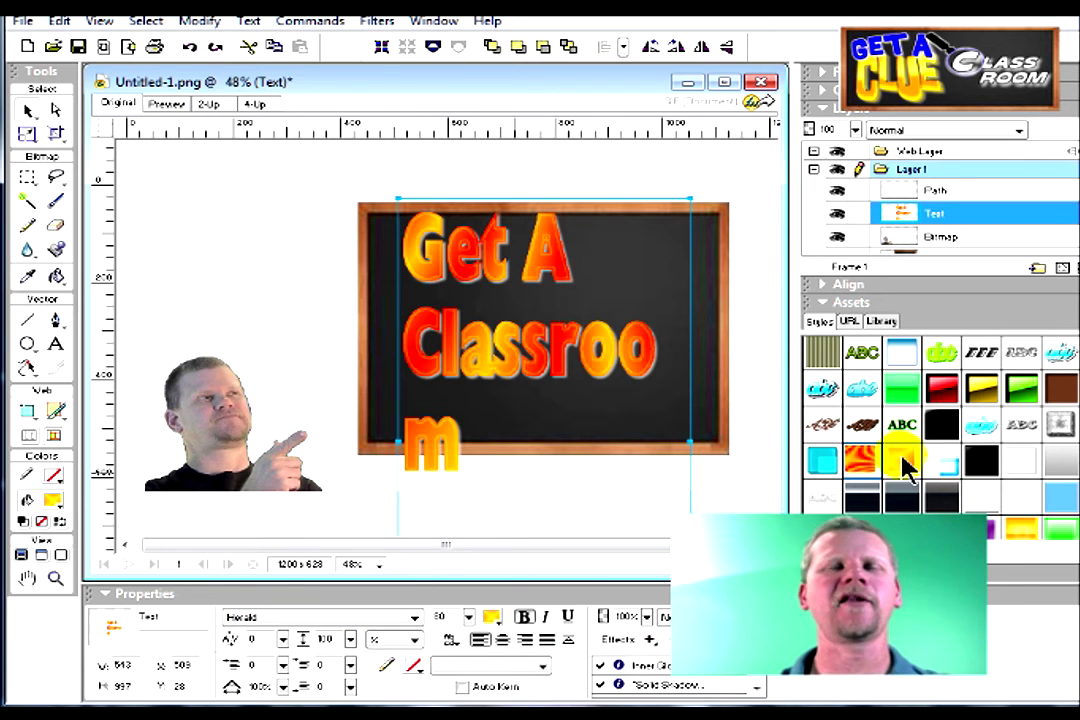
Apply the plain white preset style to the headline and set its font to JOAN.
click(983, 497)
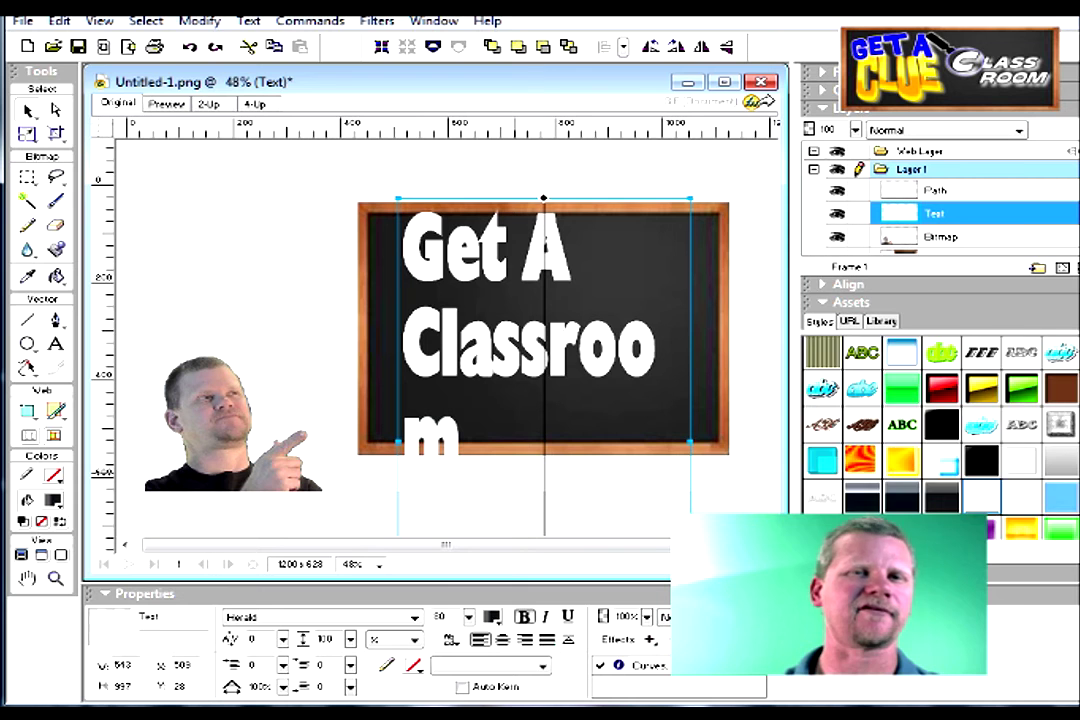
scroll(940, 430, down, 1)
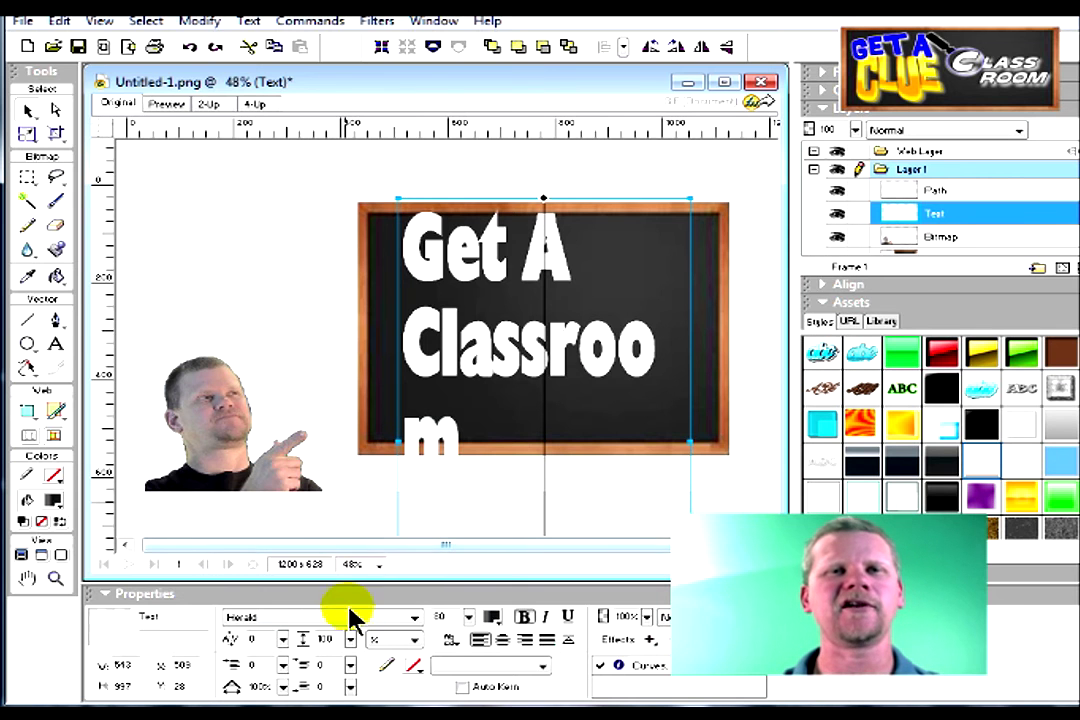
click(393, 620)
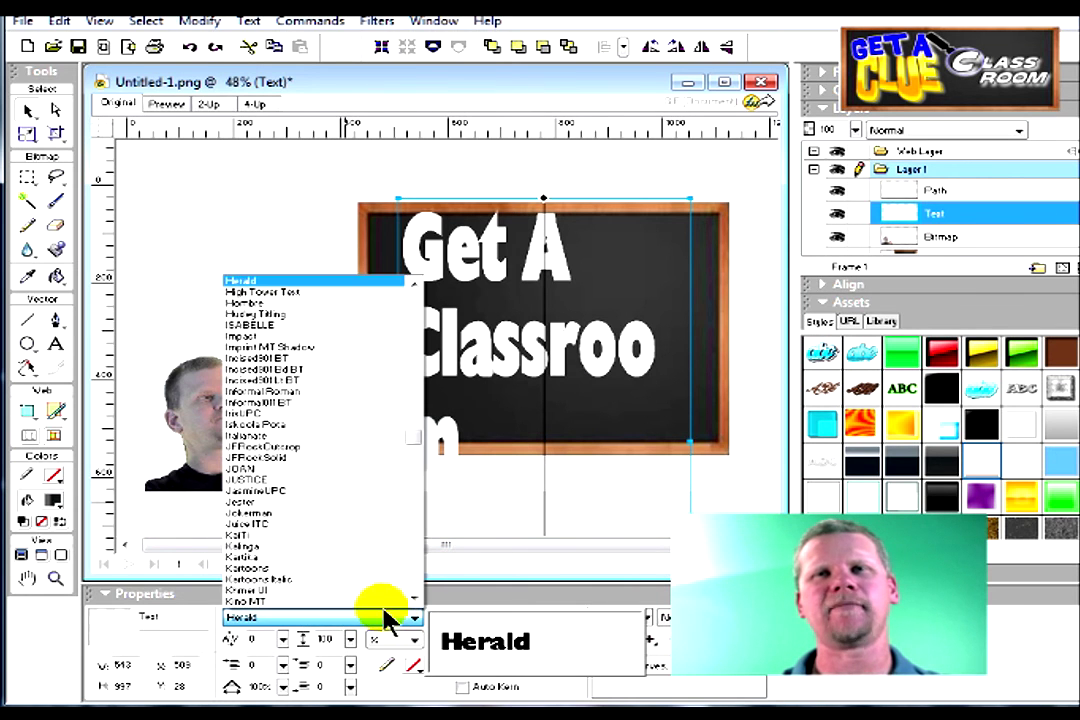
click(283, 470)
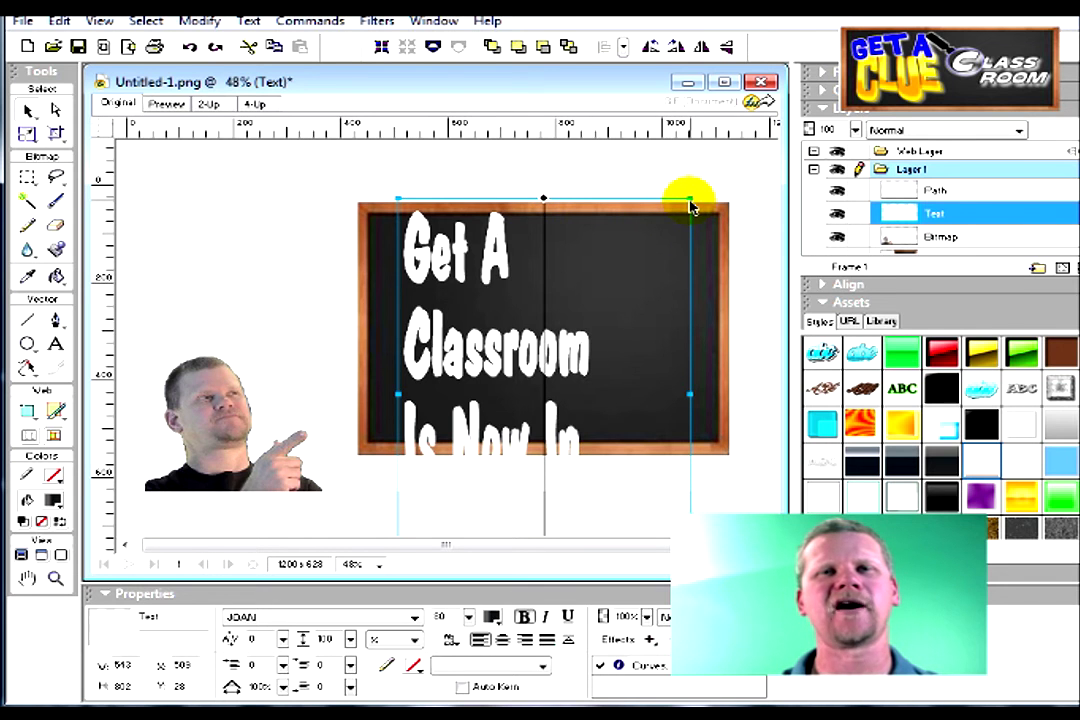
Widen the headline's text box until the wording fits on two lines, and position it inside the chalkboard frame.
drag(690, 203, 685, 330)
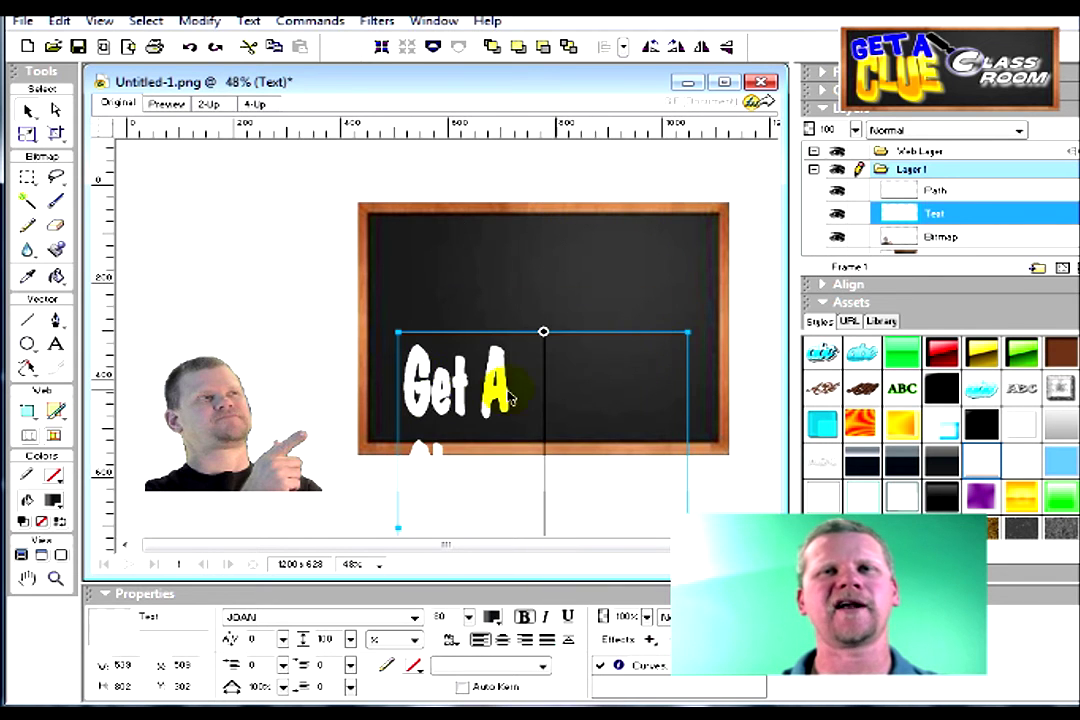
drag(463, 396, 484, 278)
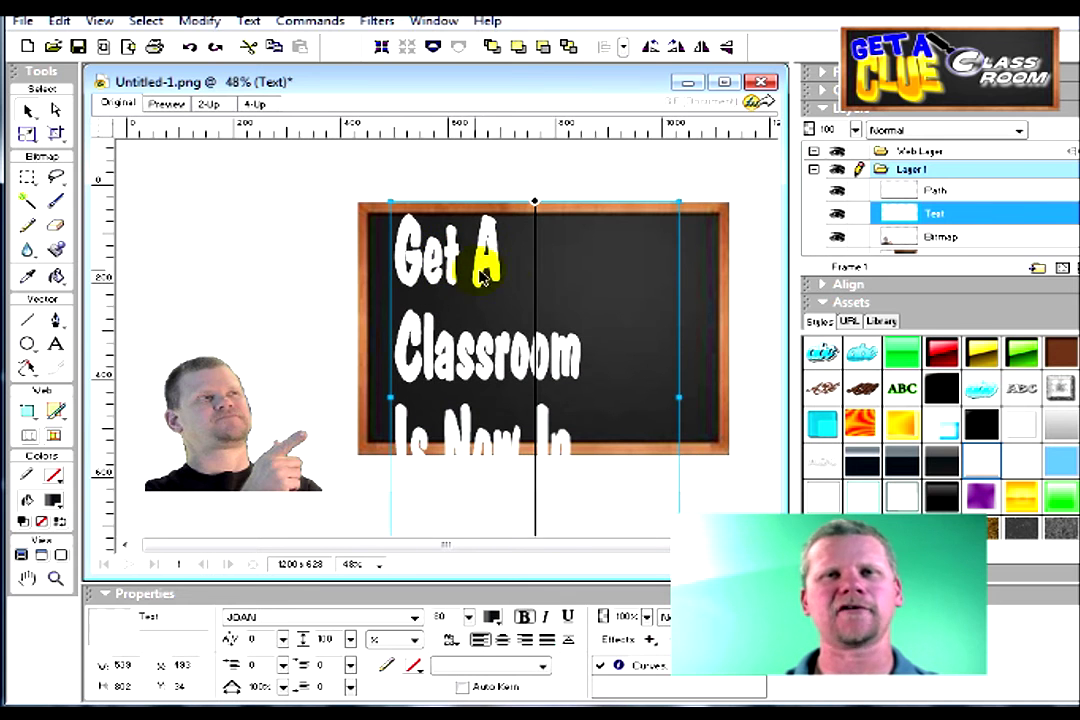
double_click(560, 261)
key(BackSpace)
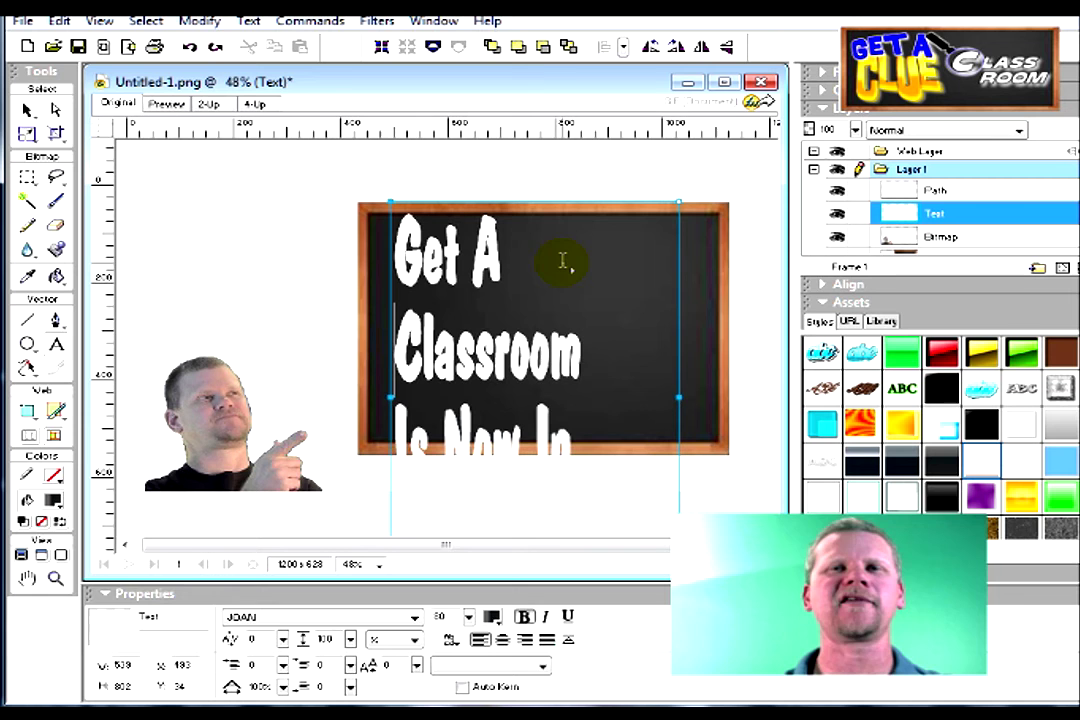
key(ctrl+End)
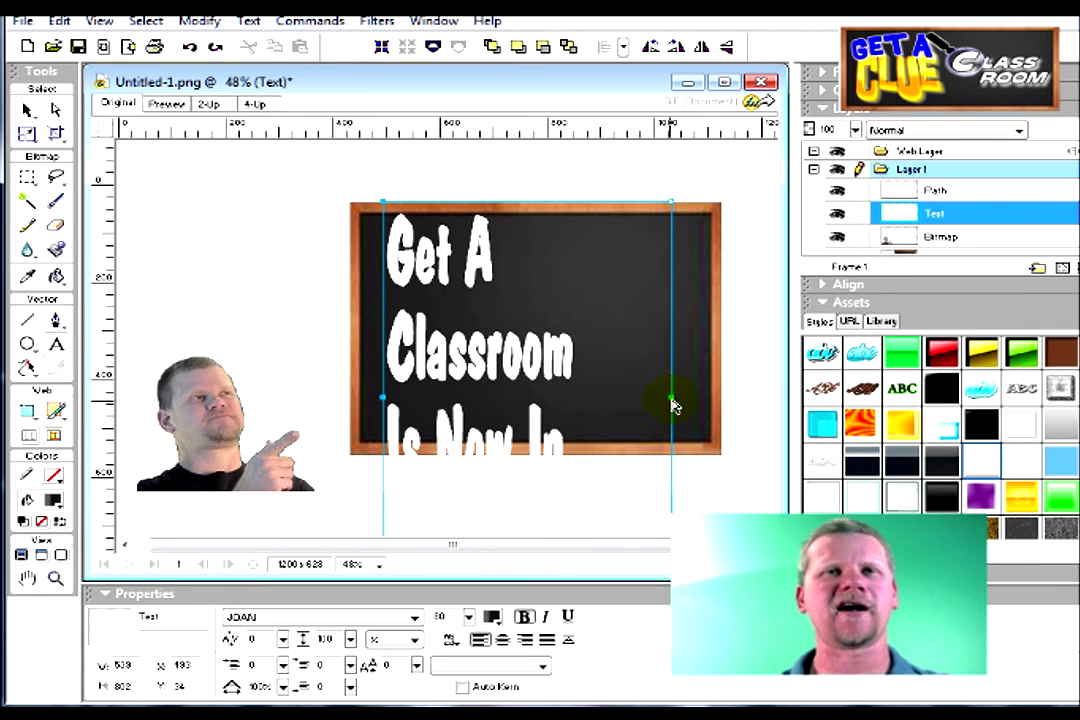
drag(675, 402, 795, 385)
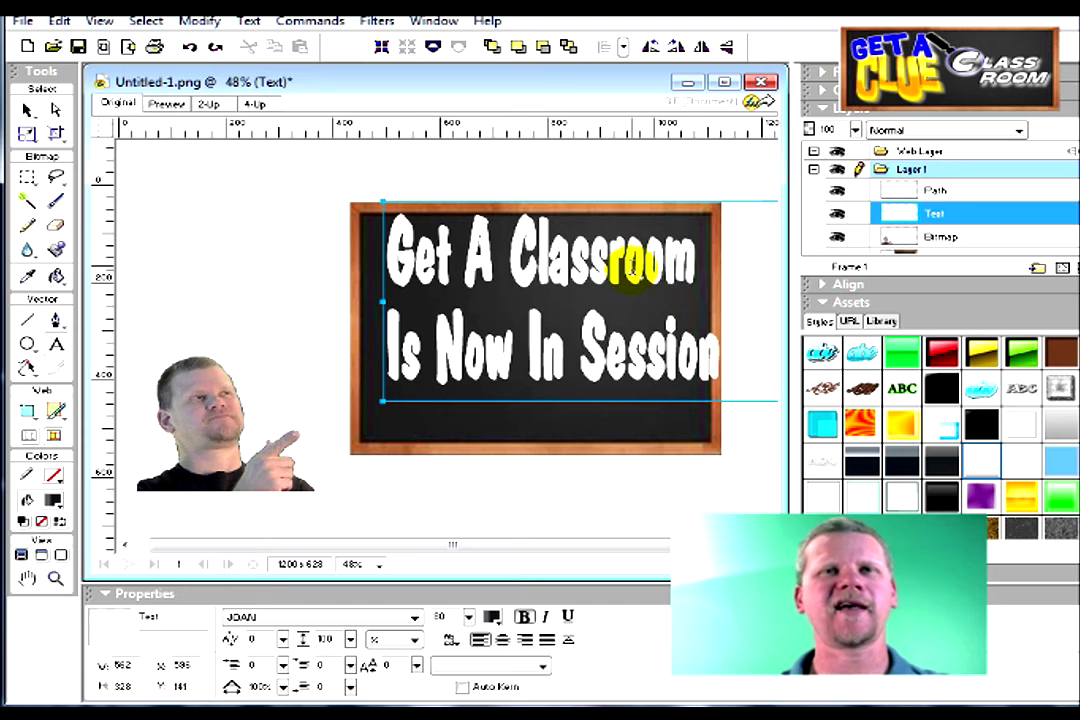
drag(386, 206, 369, 229)
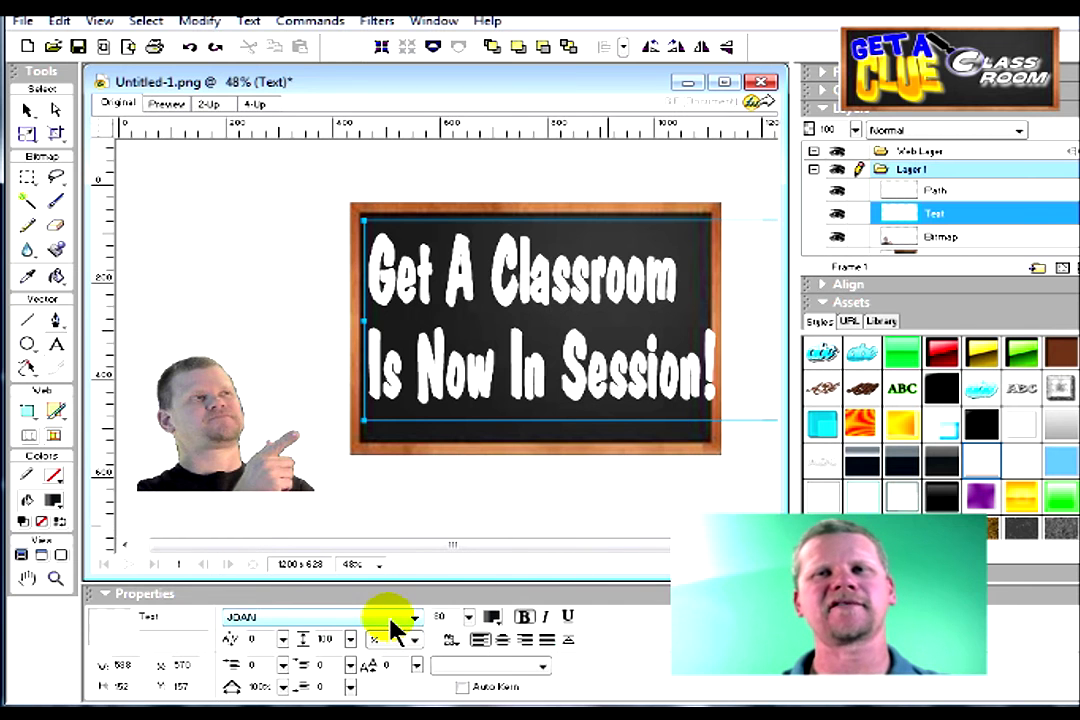
Set all of the headline text to the Latha font at size 31.
click(705, 352)
drag(705, 352, 325, 280)
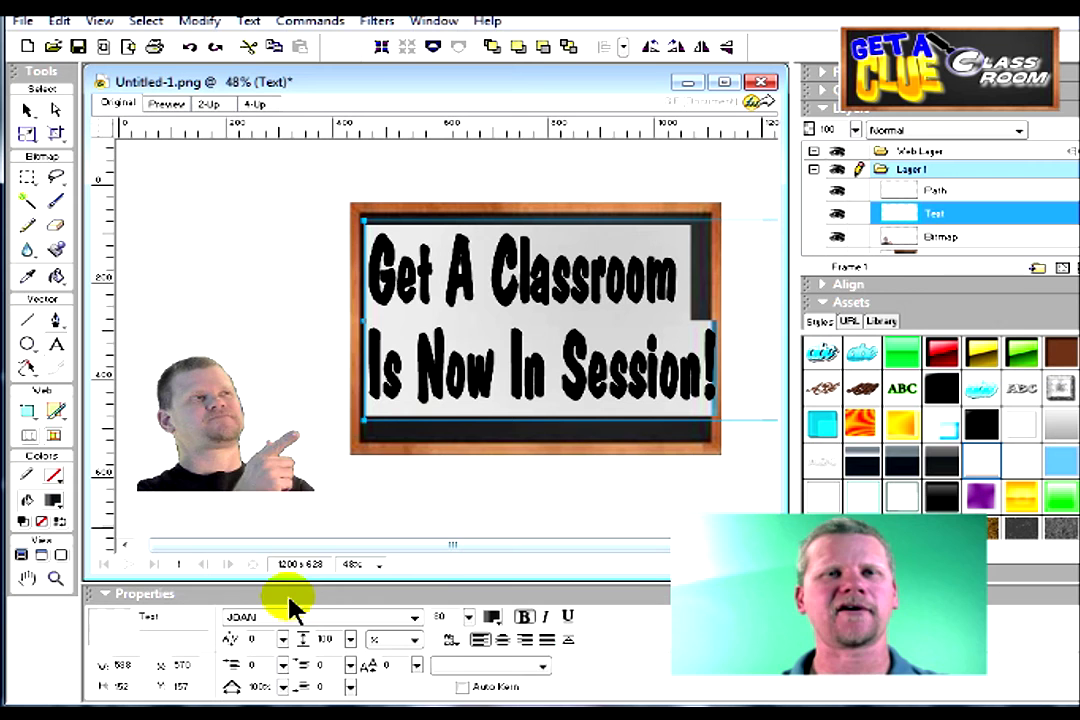
click(296, 617)
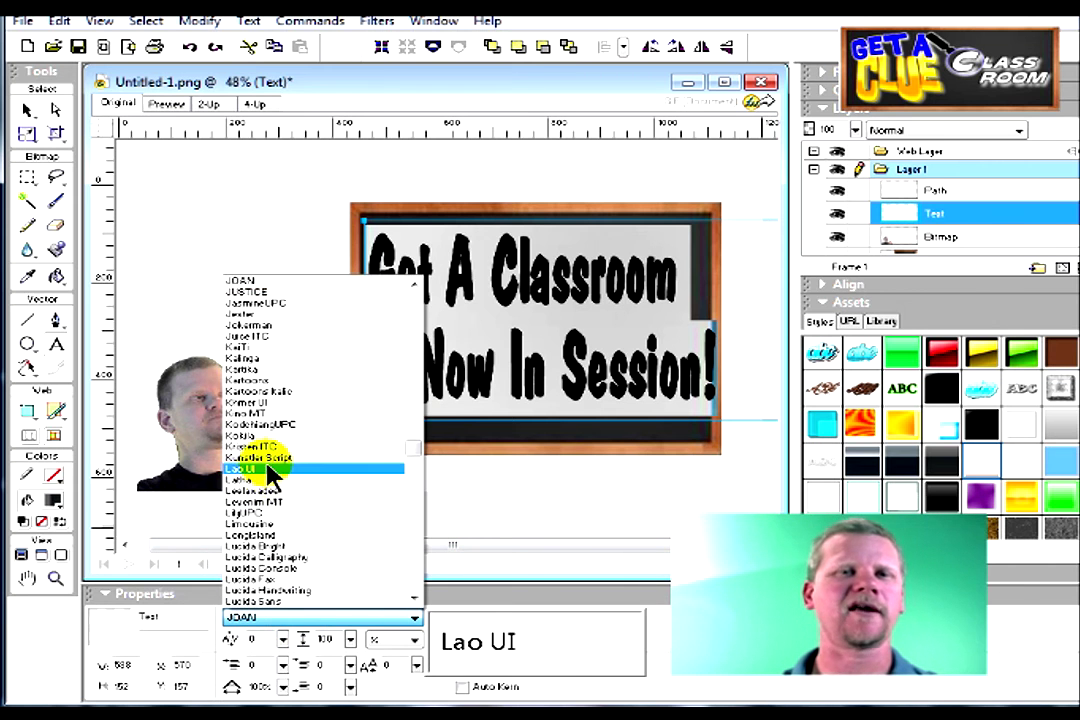
click(266, 481)
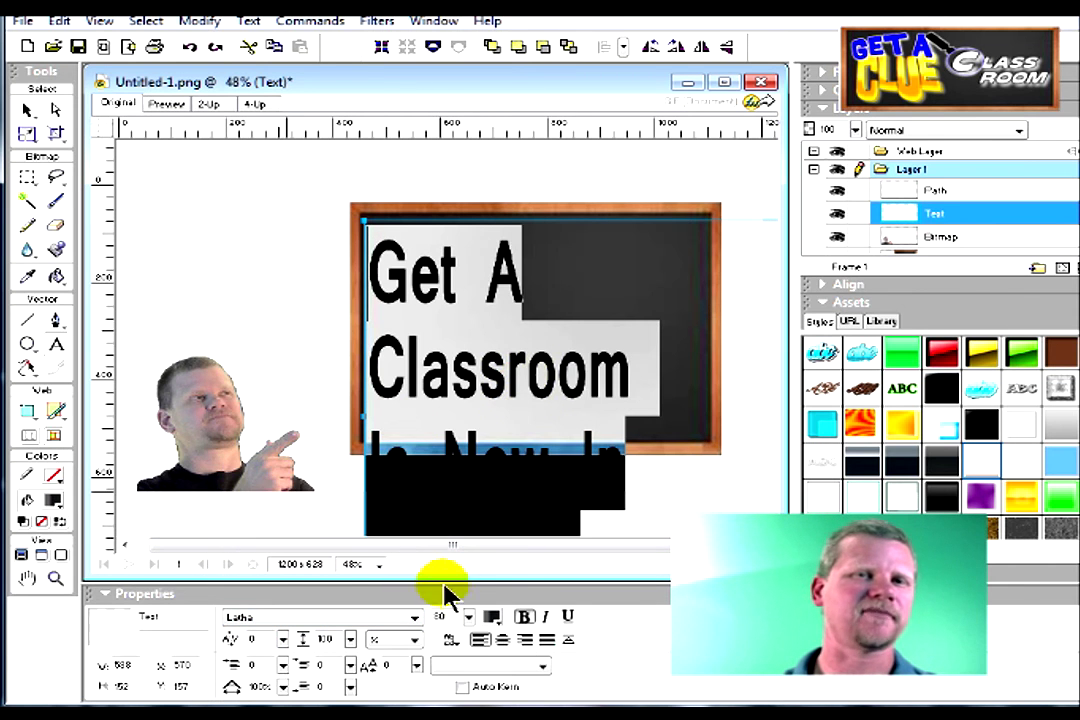
drag(470, 618, 475, 678)
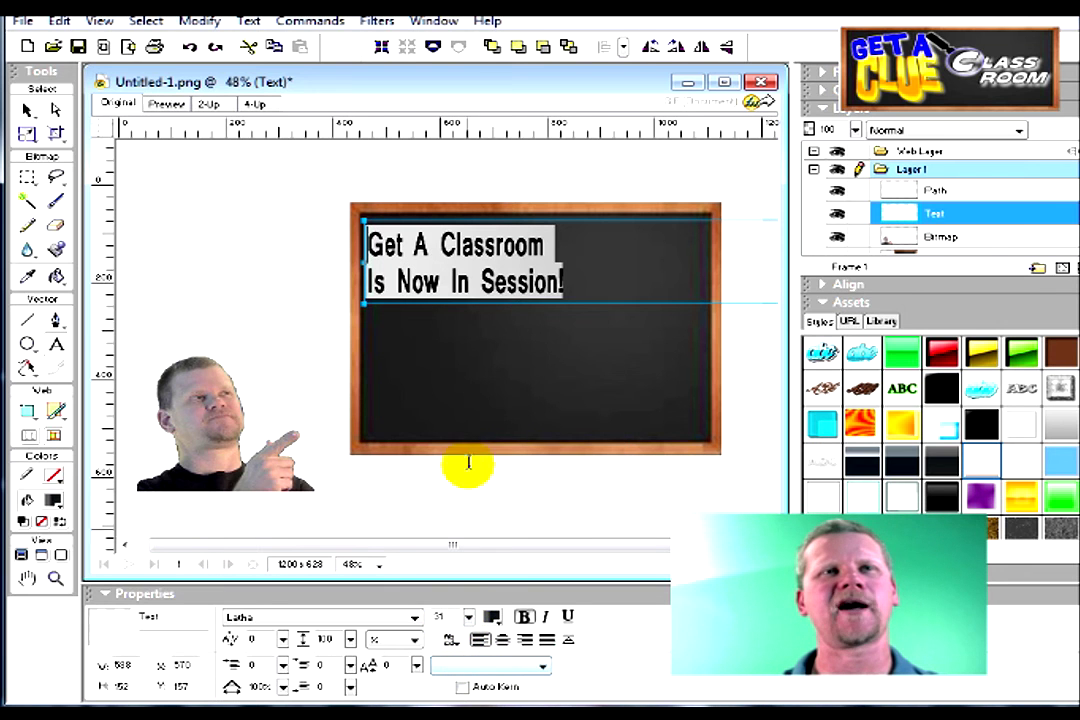
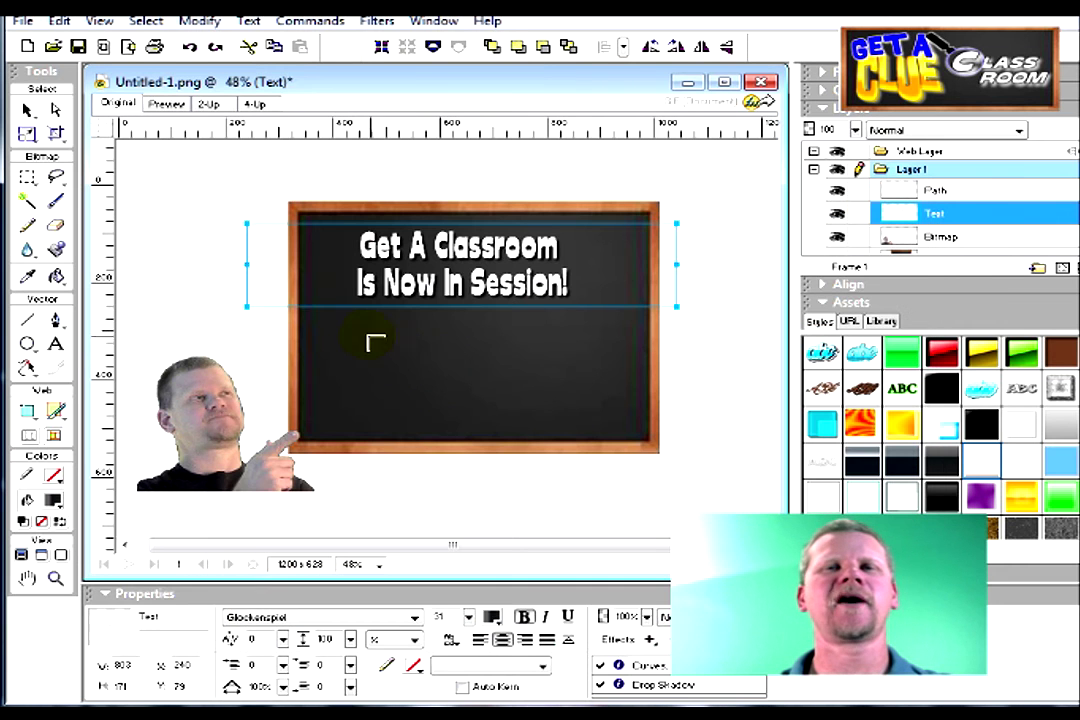
Place the imported yellow "Click Me!" button image below the headline, about 468 px wide and 122 px high.
drag(370, 338, 525, 366)
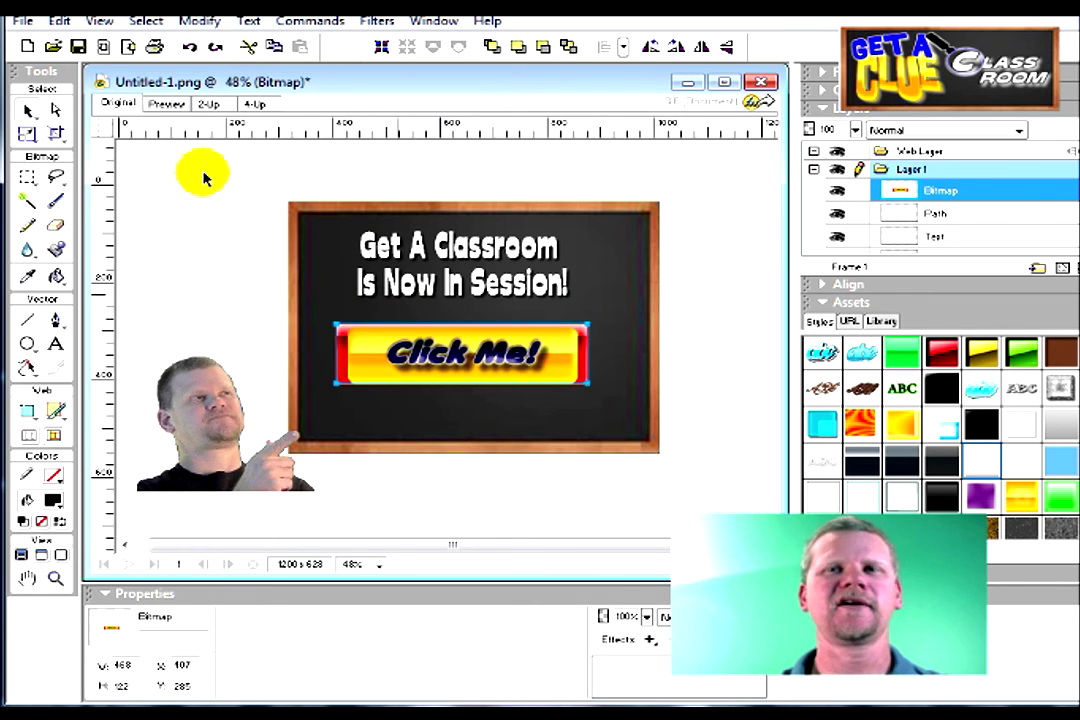
Import "downloadBUtt - Copy.png" from the All Images folder and place it below the "Click Me!" button, about 241 px wide.
click(104, 50)
drag(685, 268, 690, 289)
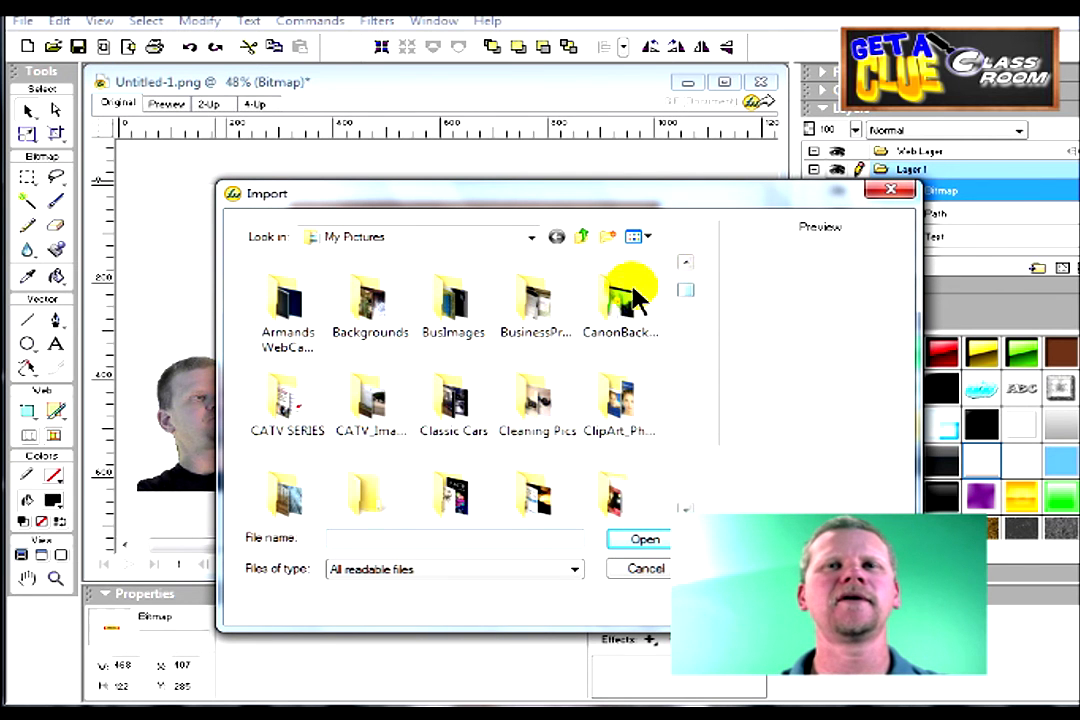
double_click(630, 436)
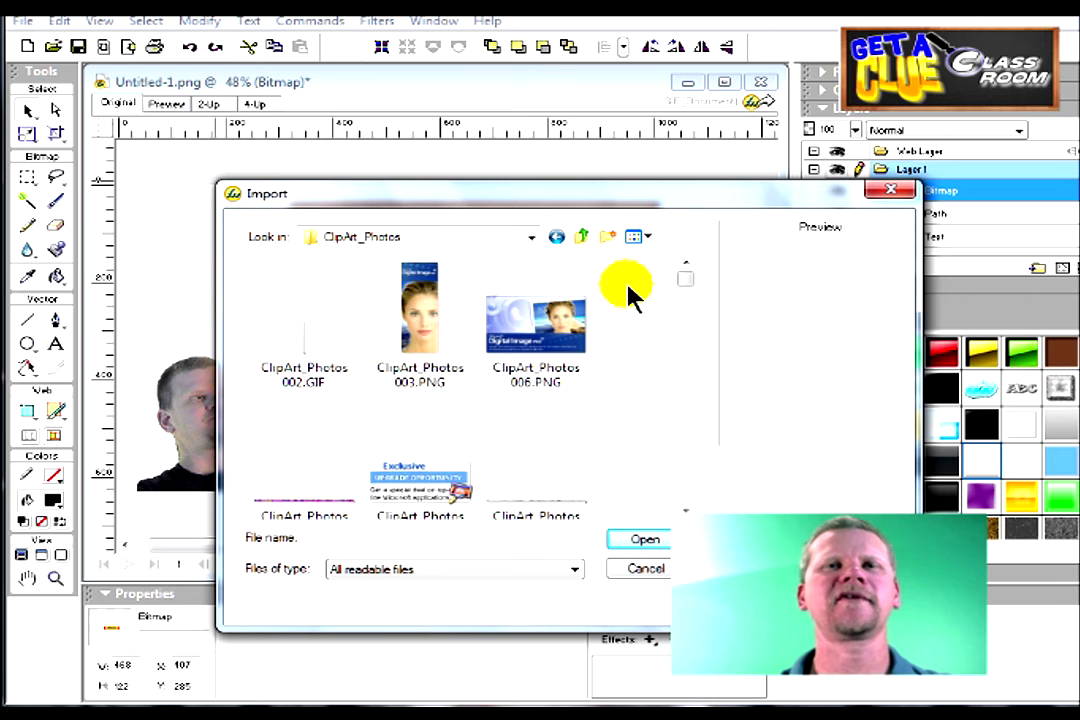
click(560, 236)
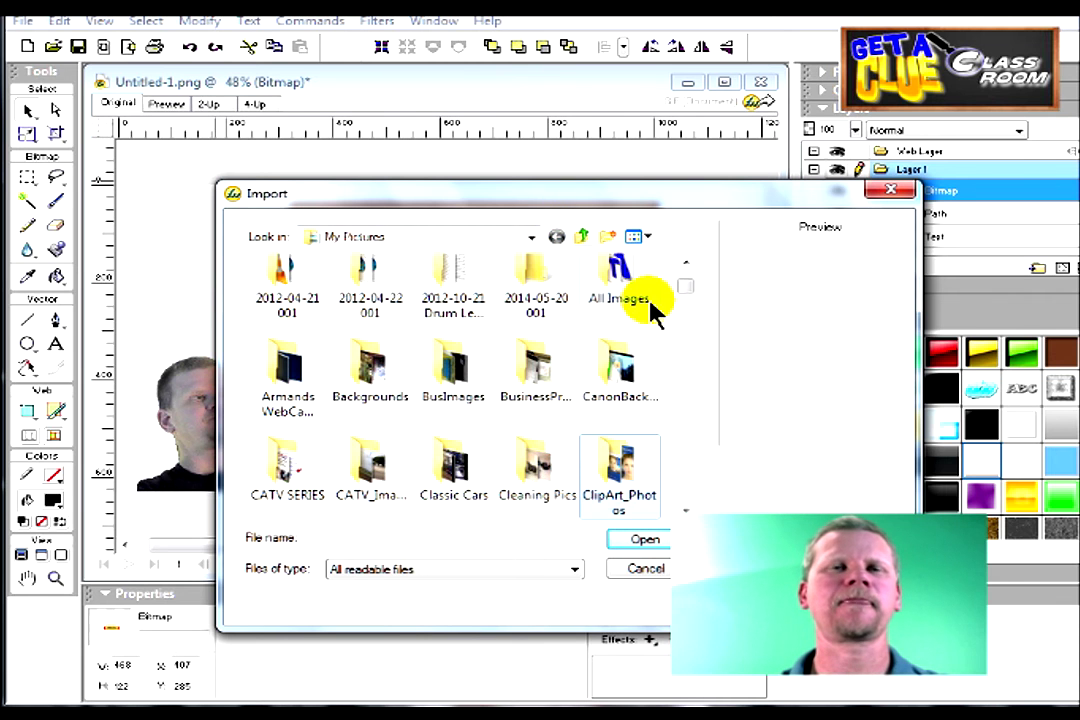
double_click(598, 262)
drag(692, 284, 688, 336)
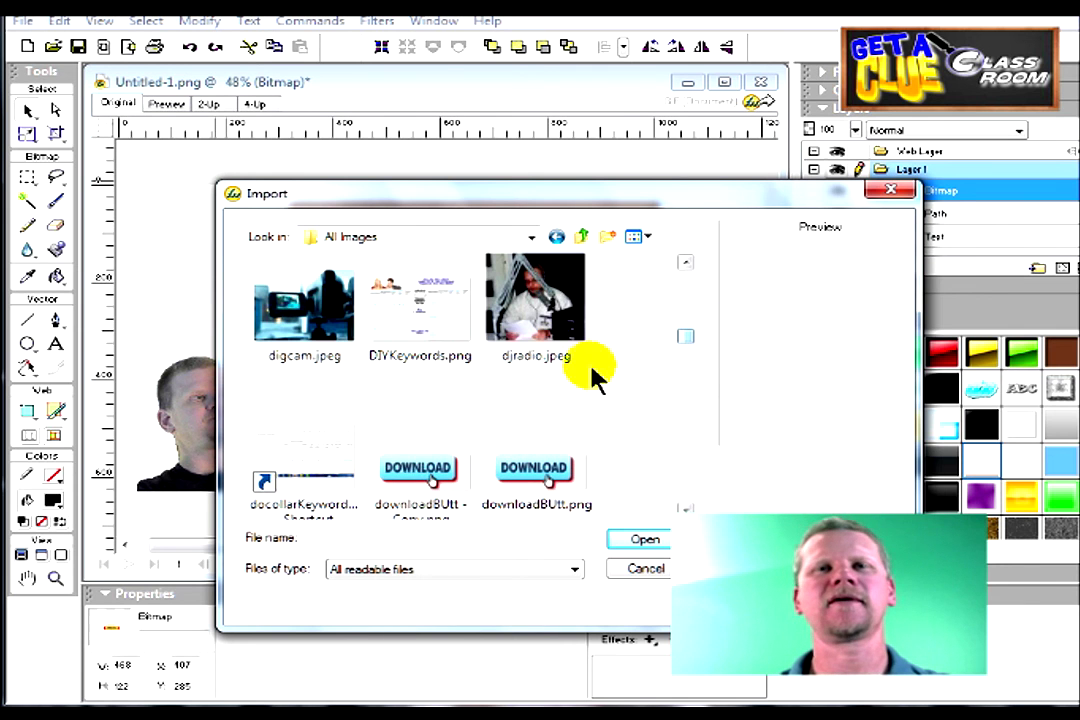
click(402, 476)
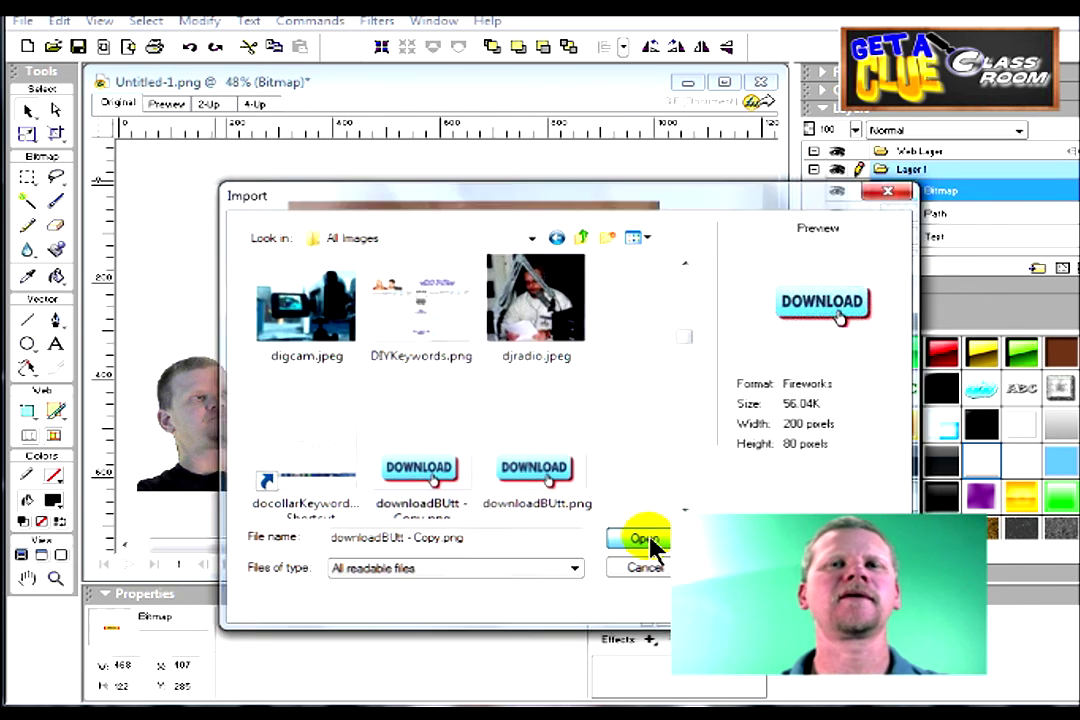
click(648, 541)
drag(385, 402, 520, 450)
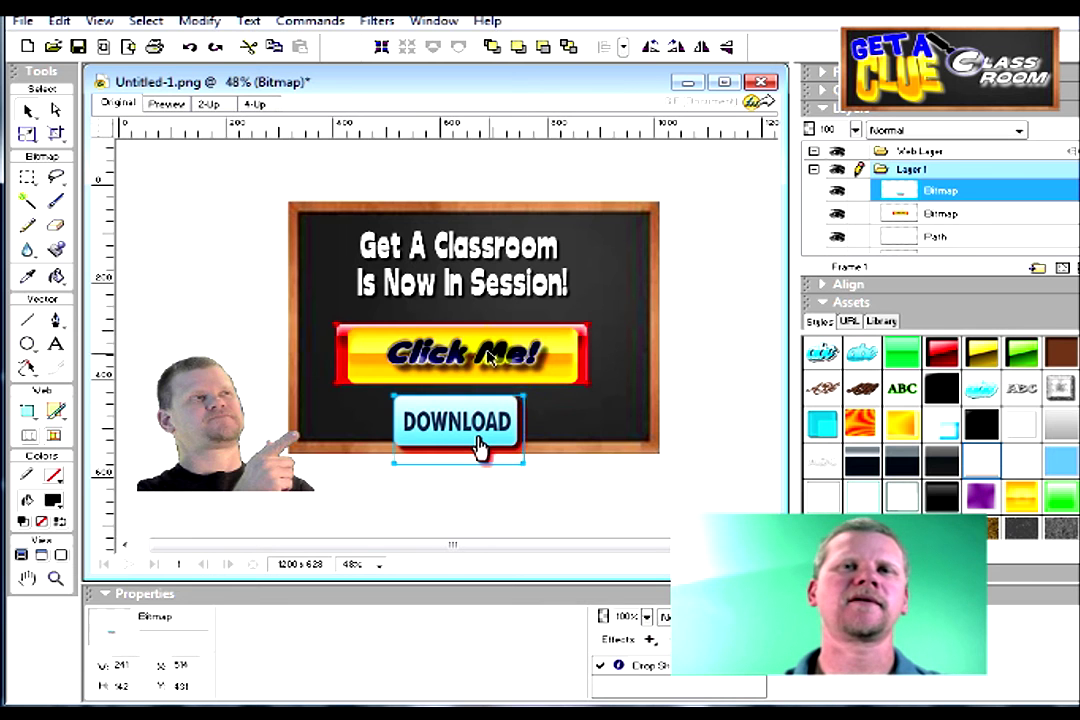
Delete the "Click Me!" button image and move the DOWNLOAD button up into its place on the chalkboard.
drag(494, 355, 494, 348)
key(Delete)
drag(494, 418, 478, 393)
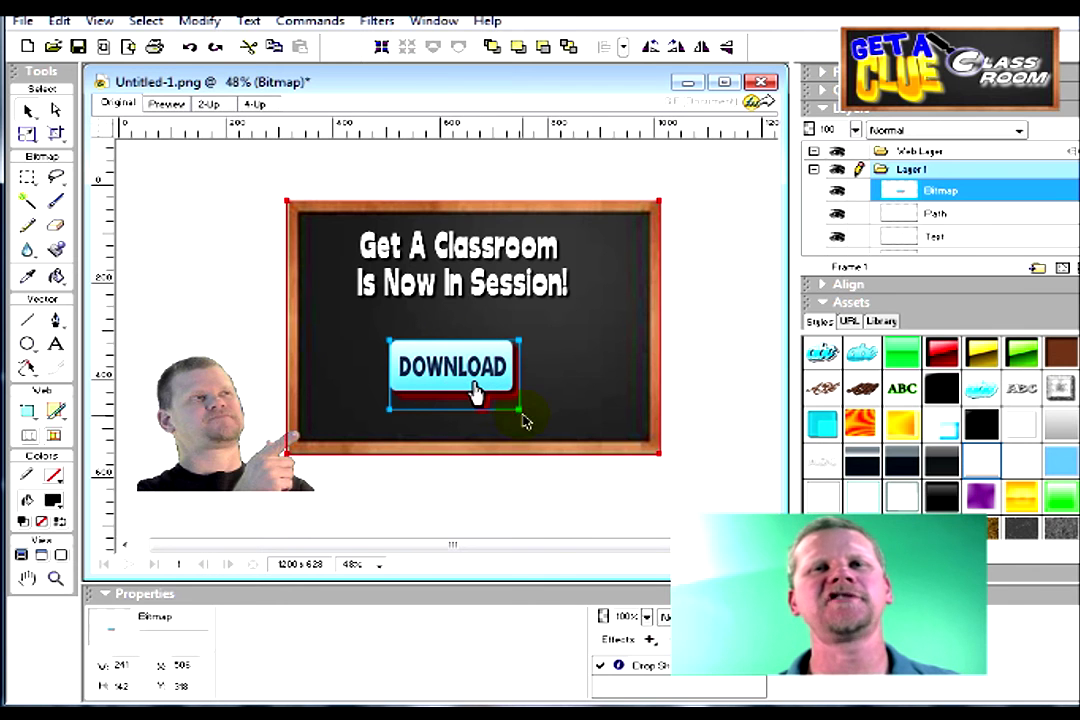
Enlarge the DOWNLOAD button to about 348 px wide and 197 px high on the chalkboard's left half.
drag(520, 411, 425, 390)
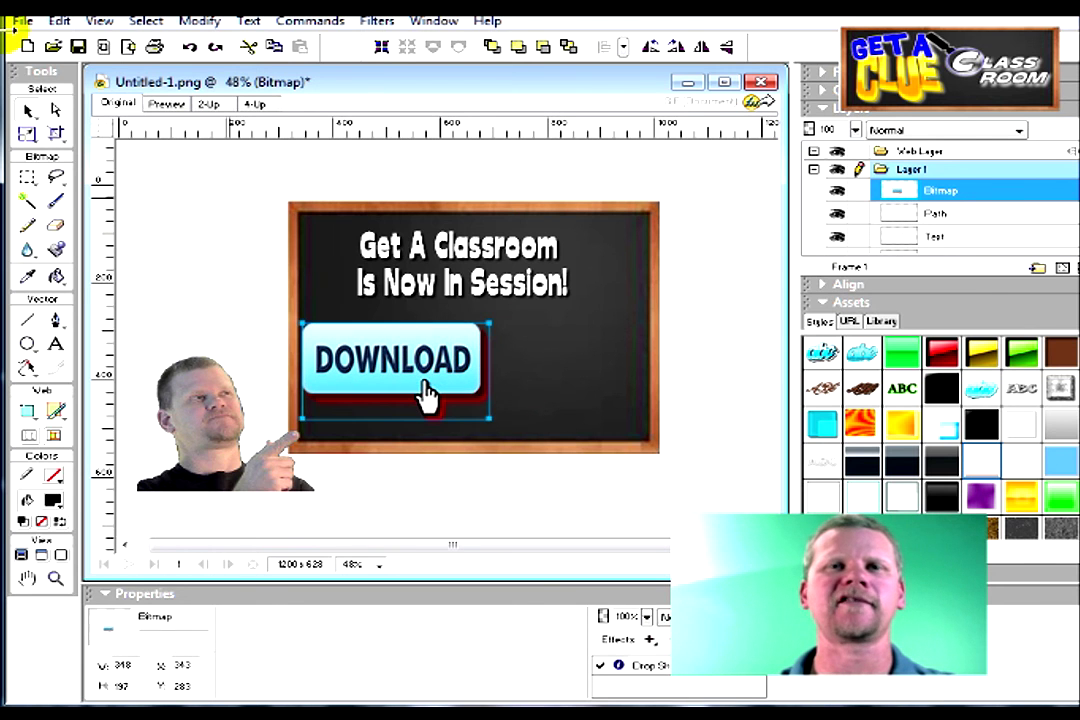
Import freedemo.jpg from the Multimedia Files folder and place it to the right of the DOWNLOAD button, about 388 px wide.
click(102, 45)
drag(681, 293, 688, 341)
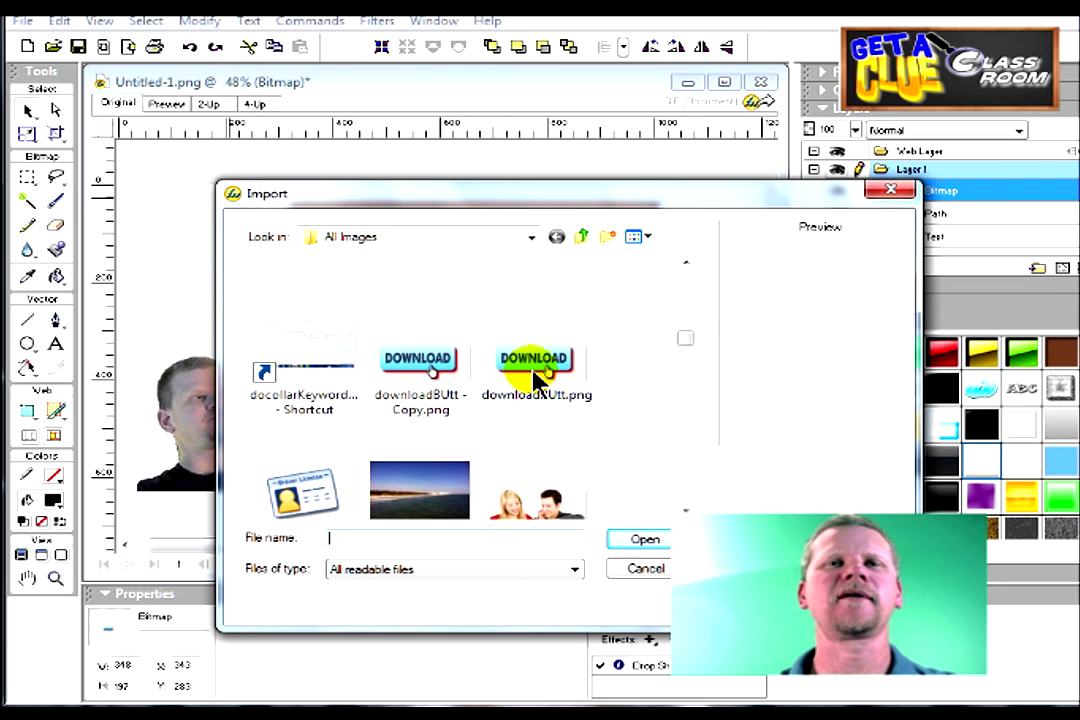
drag(674, 336, 673, 255)
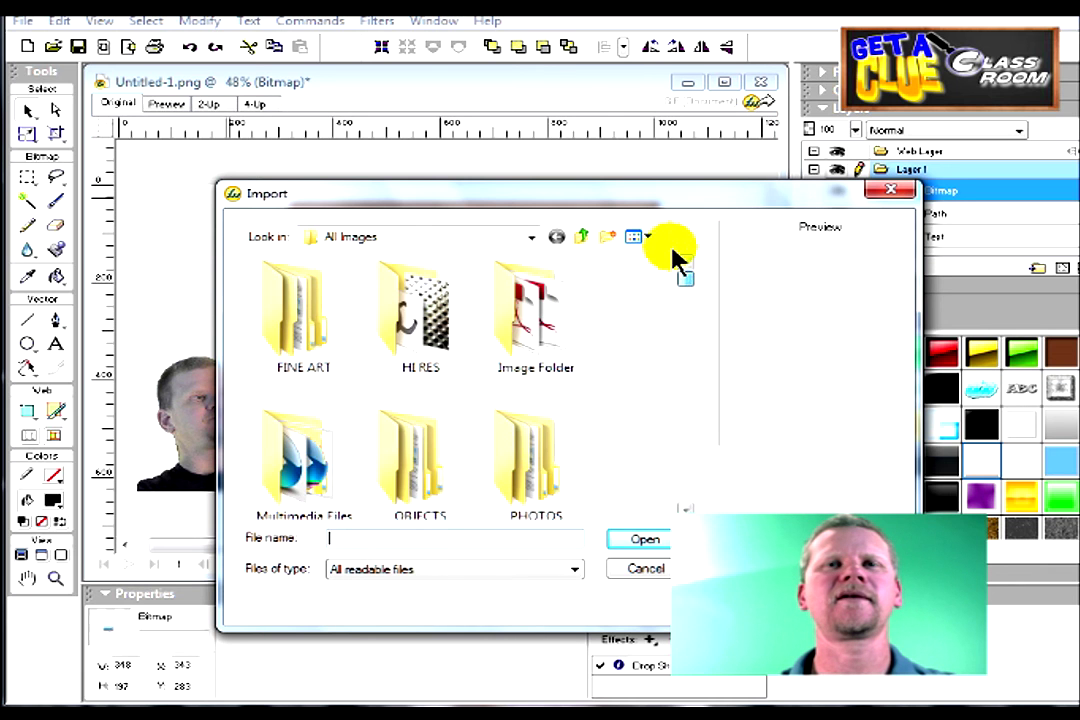
double_click(305, 455)
drag(700, 285, 682, 402)
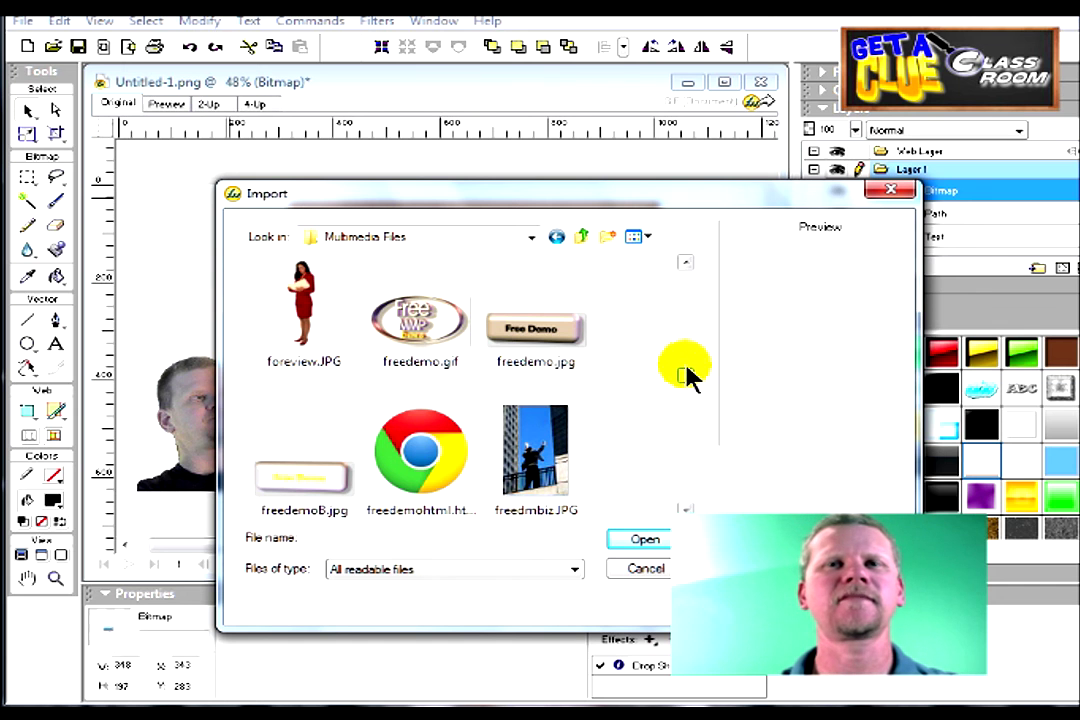
click(548, 340)
click(650, 542)
drag(515, 330, 629, 367)
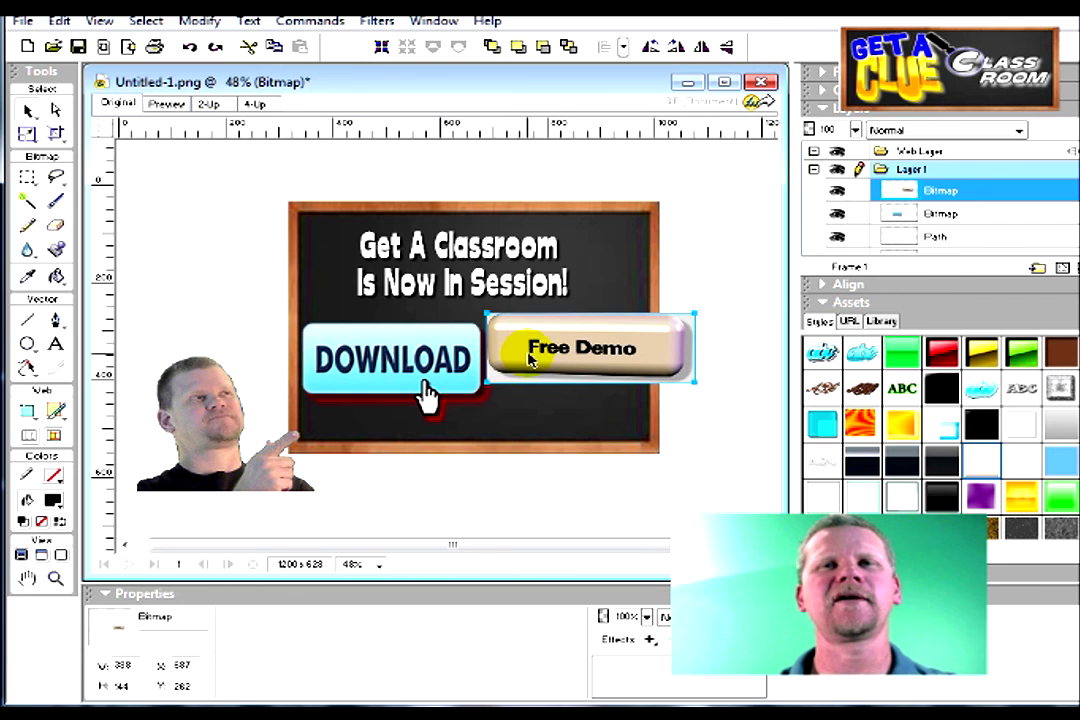
drag(530, 360, 551, 356)
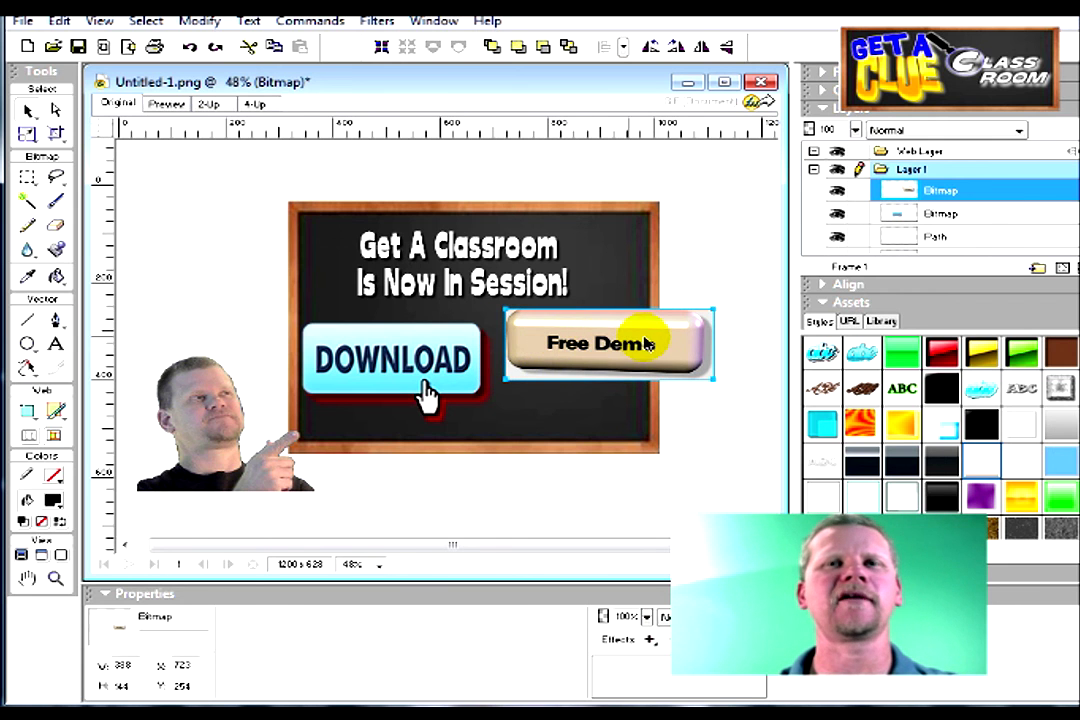
Try removing the light background around the Free Demo button with the Magic Wand, and delete the Free Demo image.
click(30, 206)
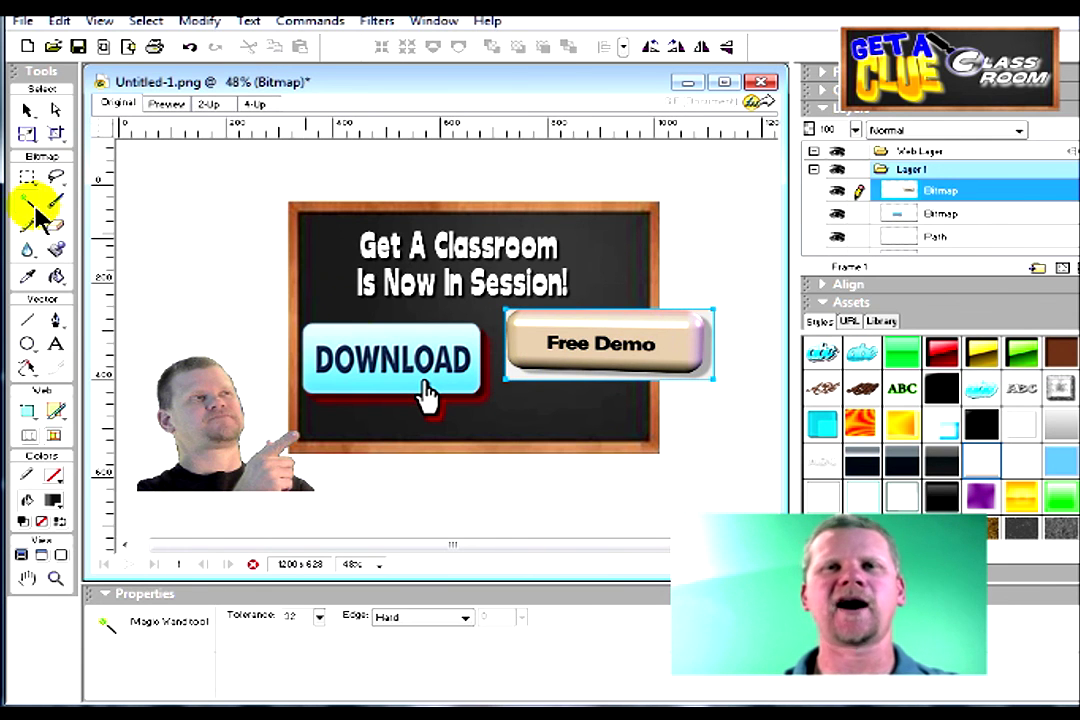
click(514, 376)
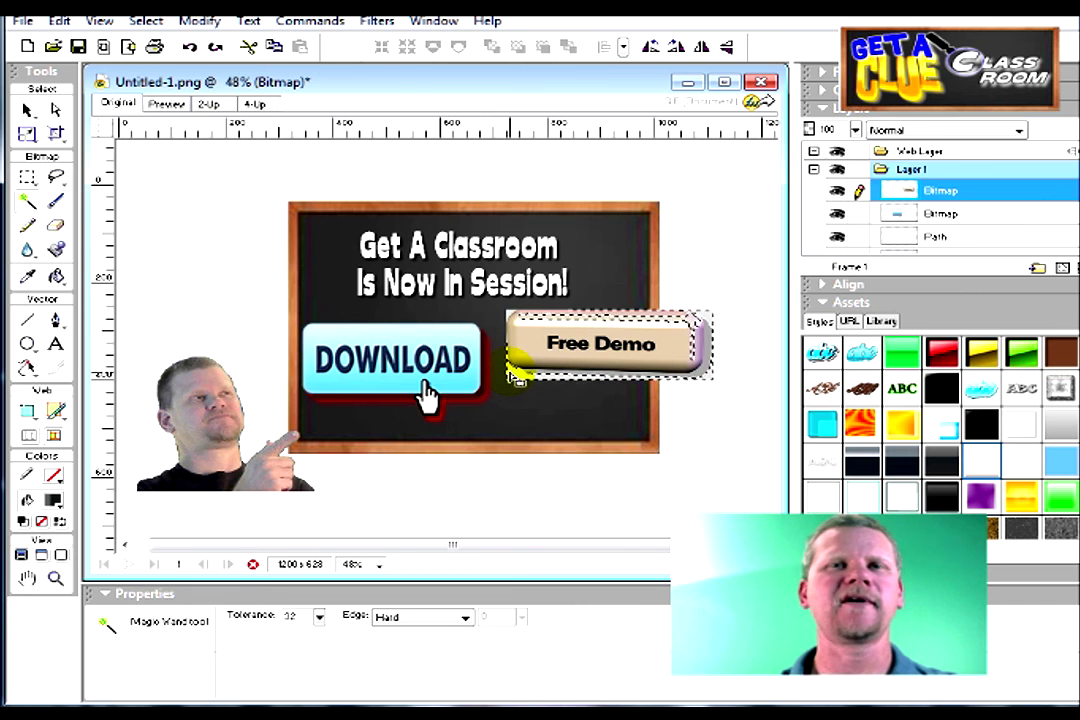
click(514, 319)
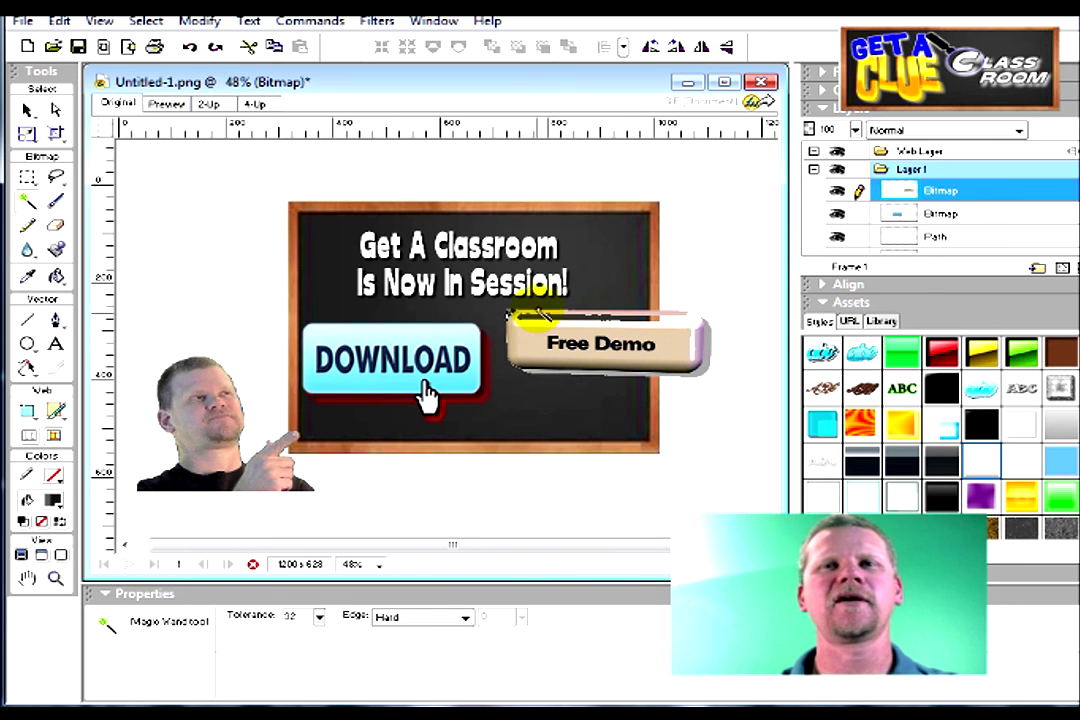
click(28, 109)
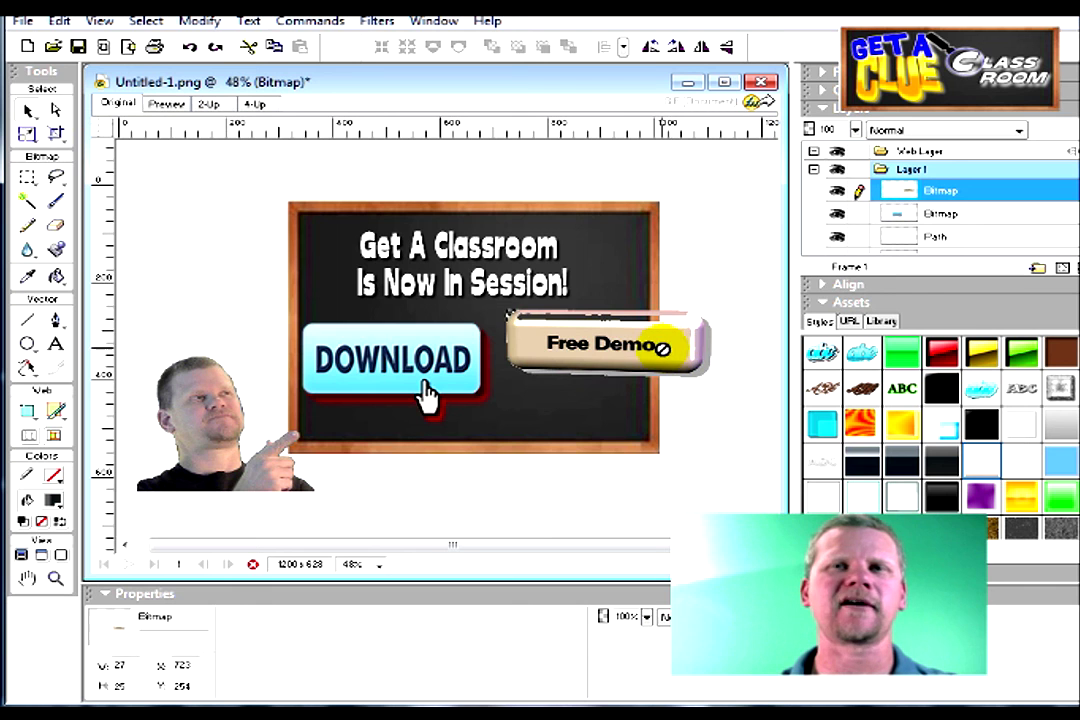
mouse_move(640, 345)
mouse_down()
mouse_move(590, 337)
mouse_move(605, 343)
mouse_move(630, 312)
mouse_move(622, 338)
mouse_move(633, 331)
mouse_up()
key(Delete)
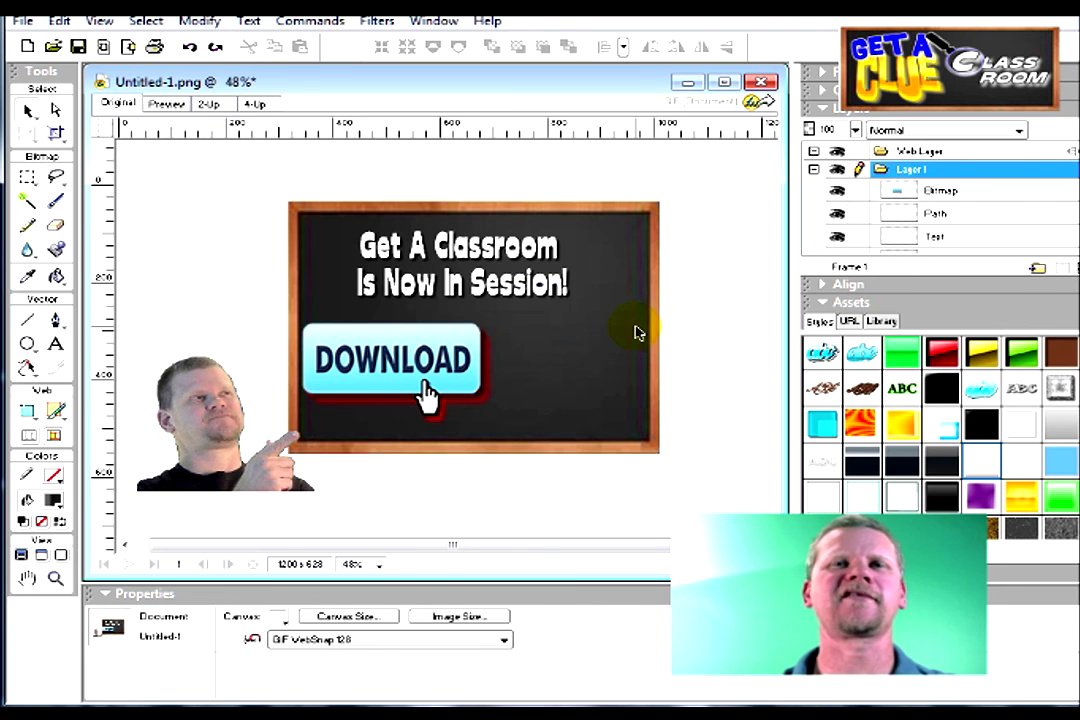
Move the DOWNLOAD button right so it sits centred below the headline on the chalkboard.
drag(462, 336, 528, 333)
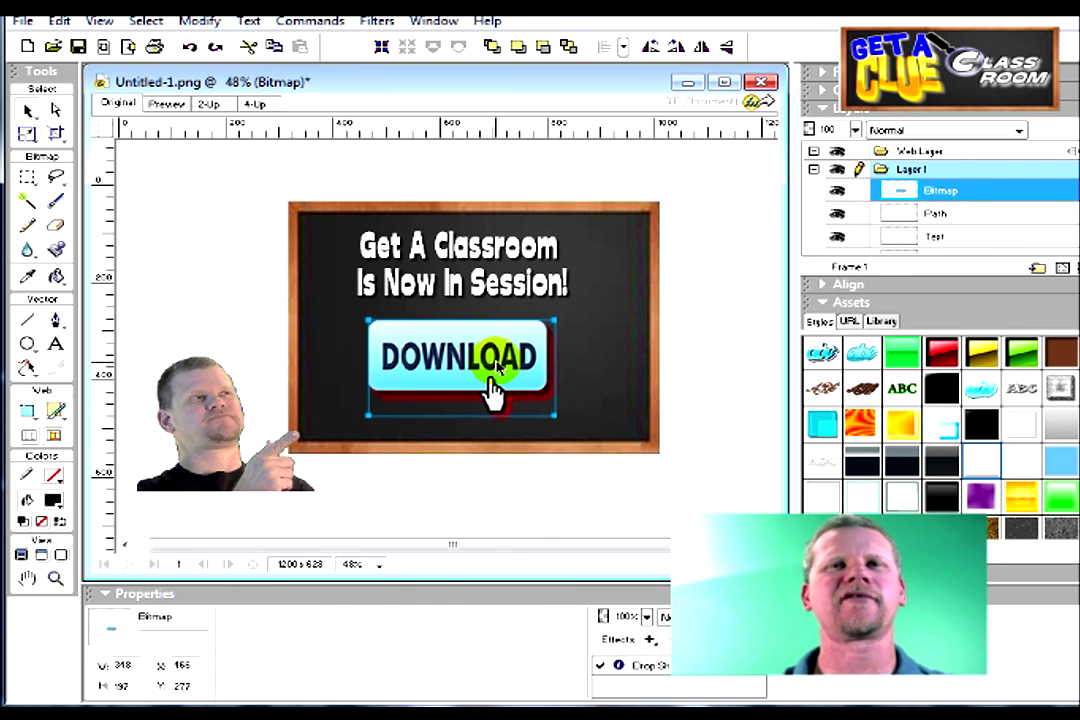
Replace the headline's second line with "Free Session!" and return to the Pointer tool.
click(470, 278)
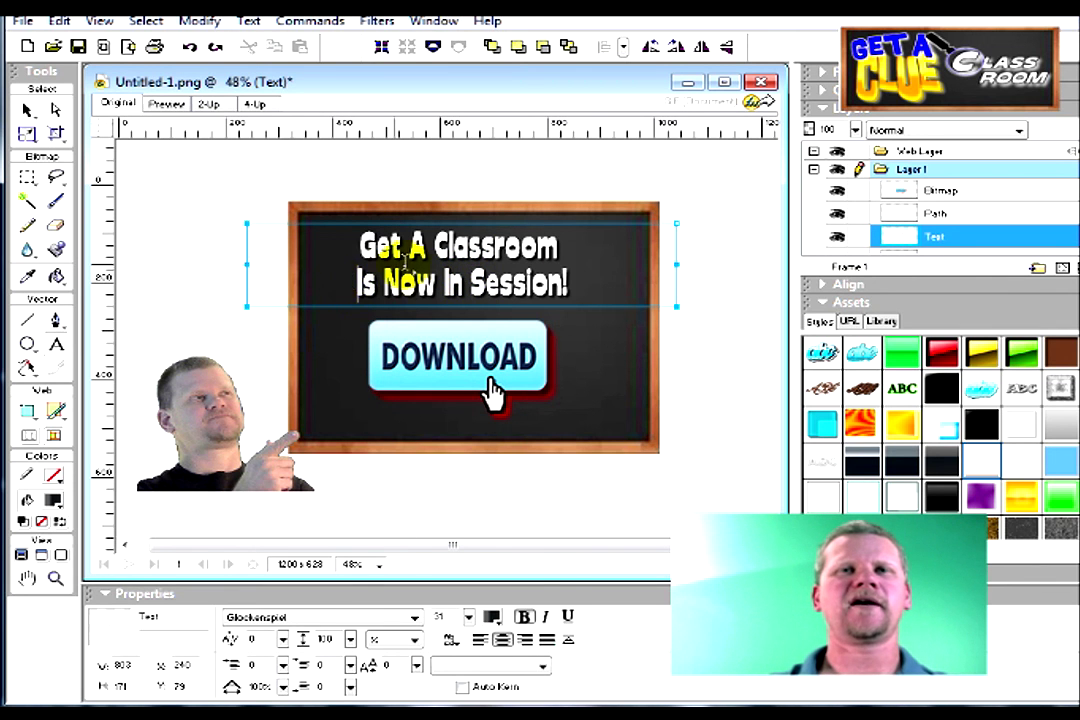
key(Delete)
key(Delete)
key(Delete)
key(Delete)
key(Delete)
key(Delete)
key(Delete)
key(Delete)
key(Delete)
key(Delete)
key(Delete)
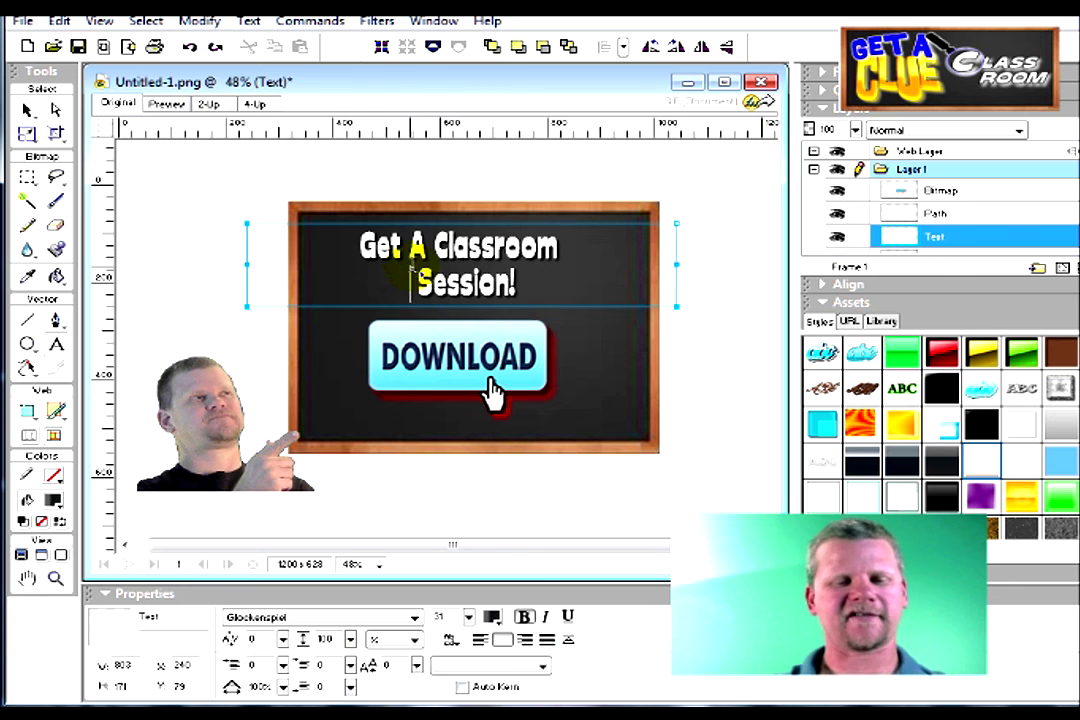
key(Delete)
key(Delete)
key(Delete)
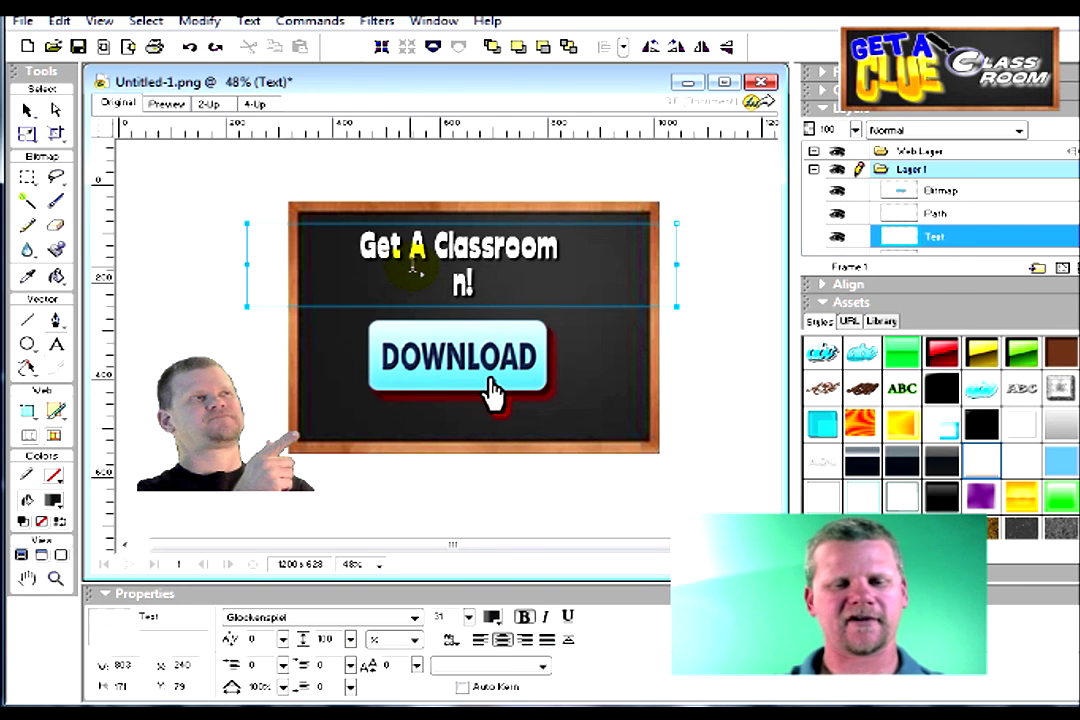
text(Free Ses)
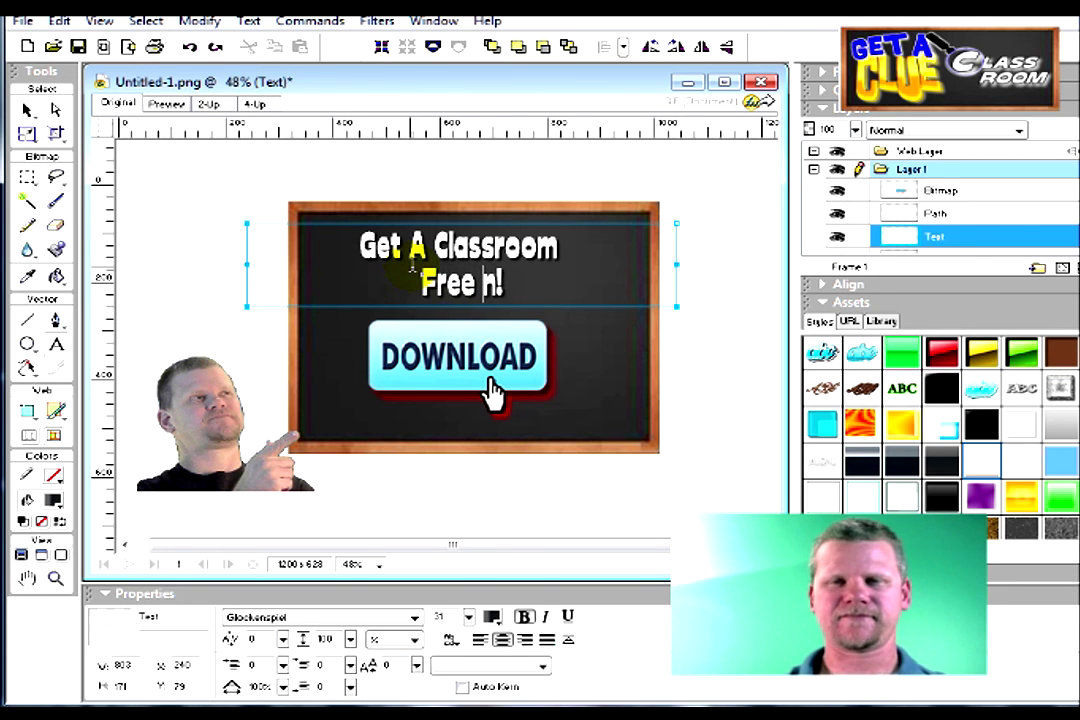
text(sion)
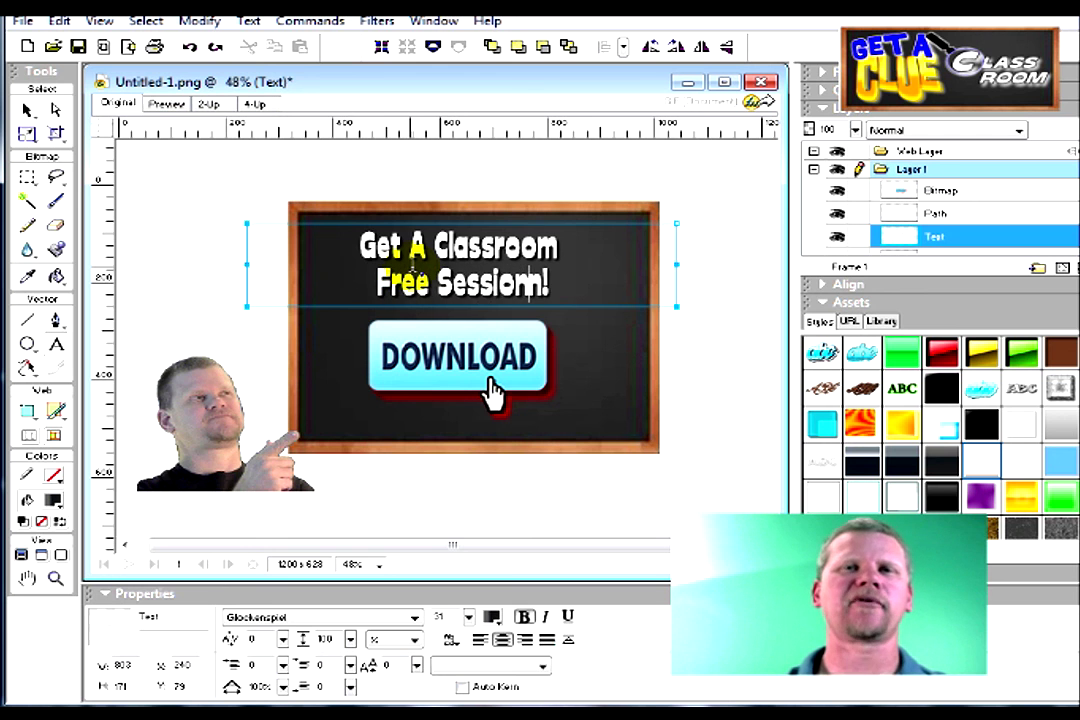
key(BackSpace)
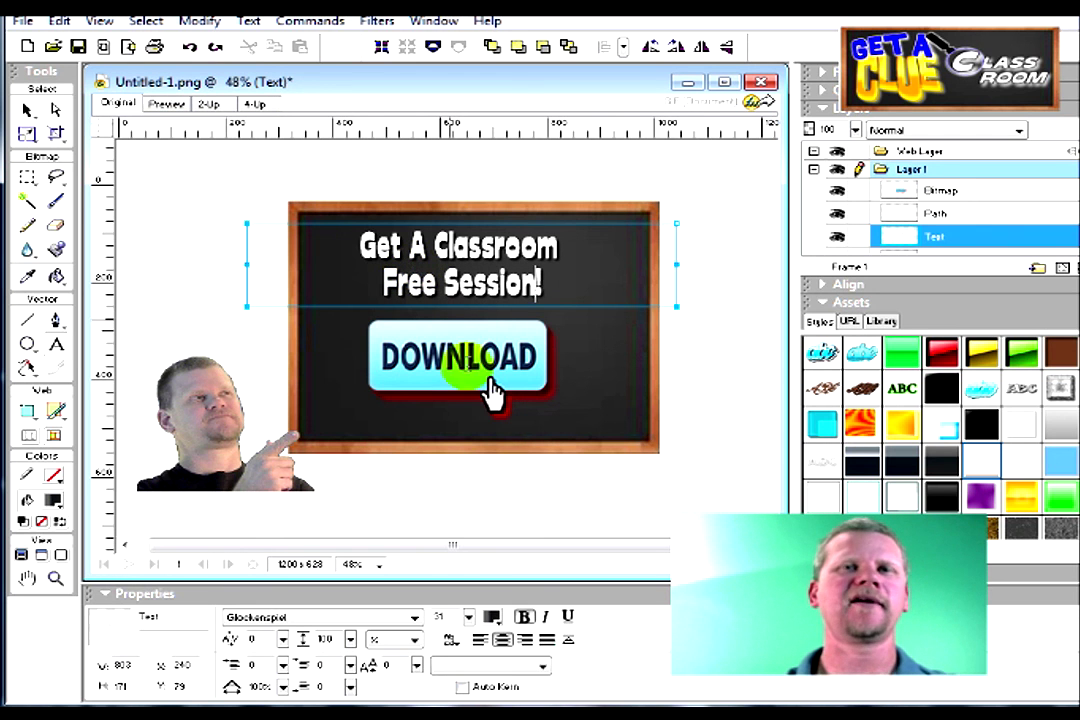
click(470, 372)
click(28, 112)
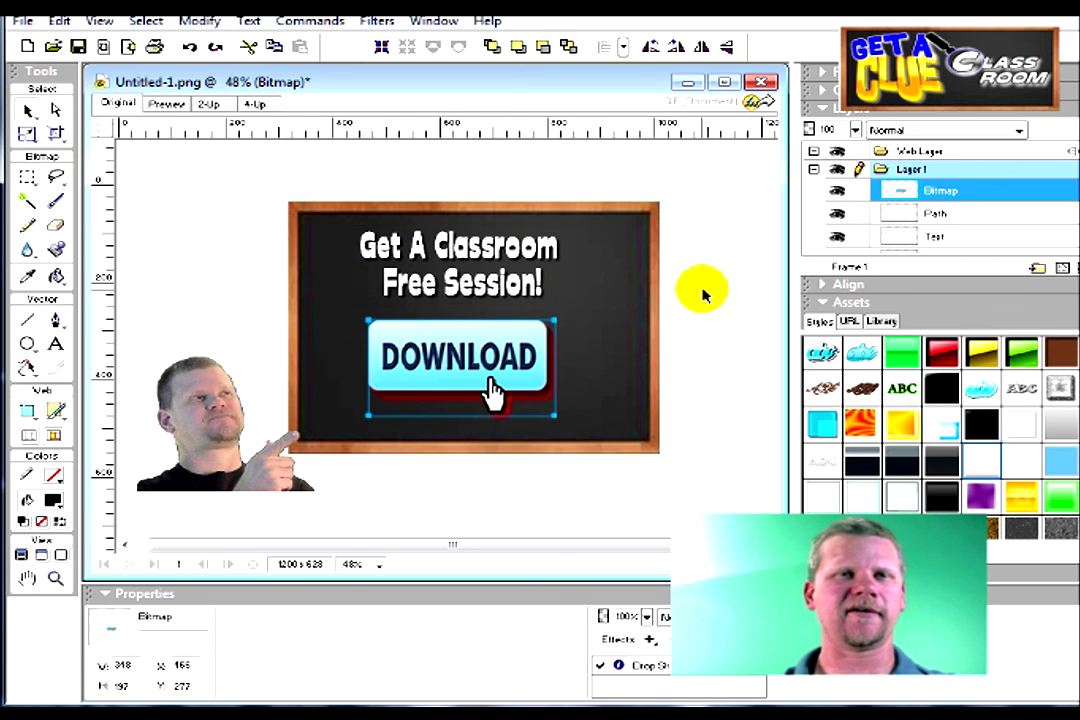
Move the chalkboard layer above the portrait layer and return it to the bottom of the layer stack.
click(188, 410)
click(327, 372)
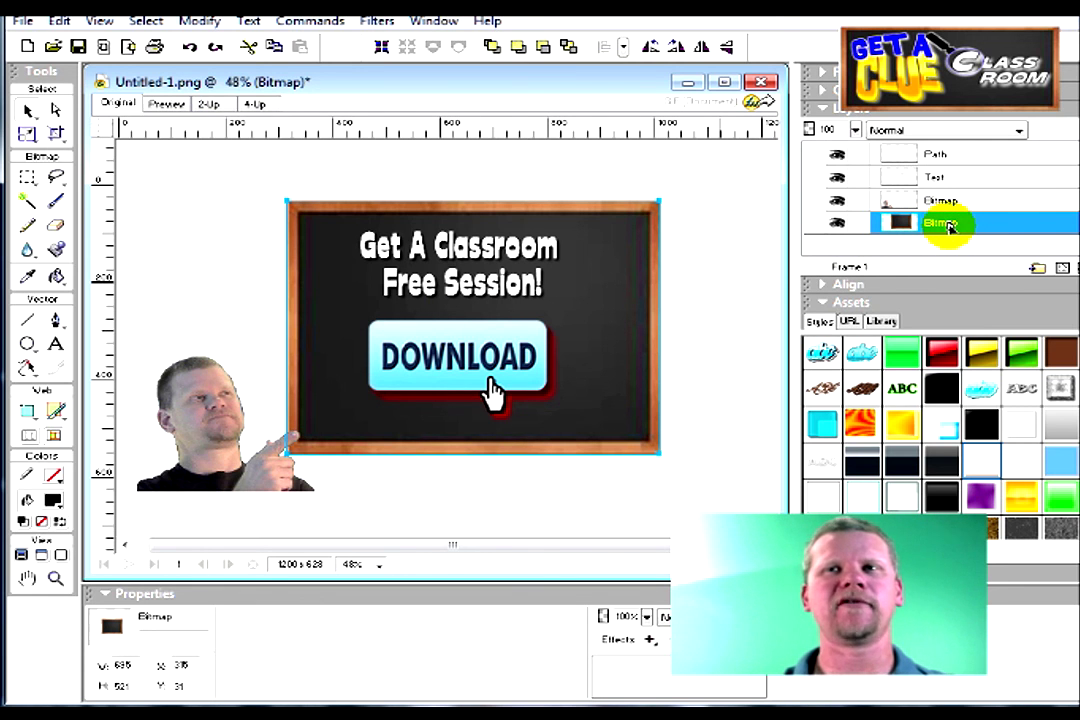
mouse_move(946, 208)
mouse_down()
mouse_move(942, 190)
mouse_move(944, 200)
mouse_up()
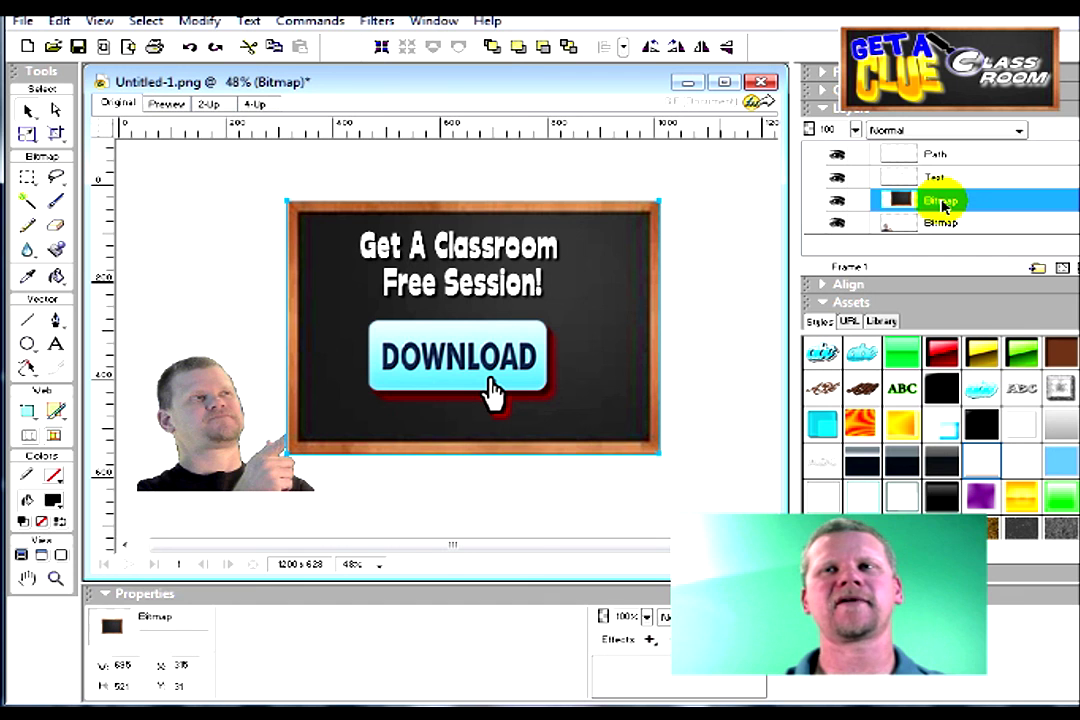
drag(942, 201, 945, 245)
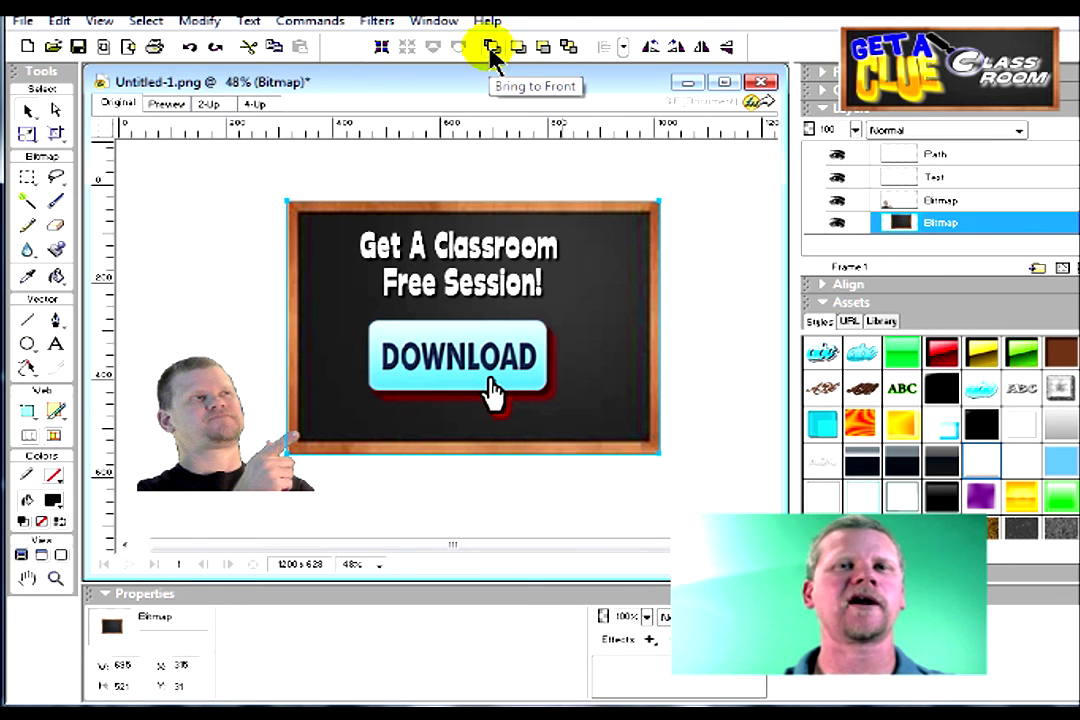
Send the DOWNLOAD button to the back and bring it forward one level, above the chalkboard.
key(ctrl+v)
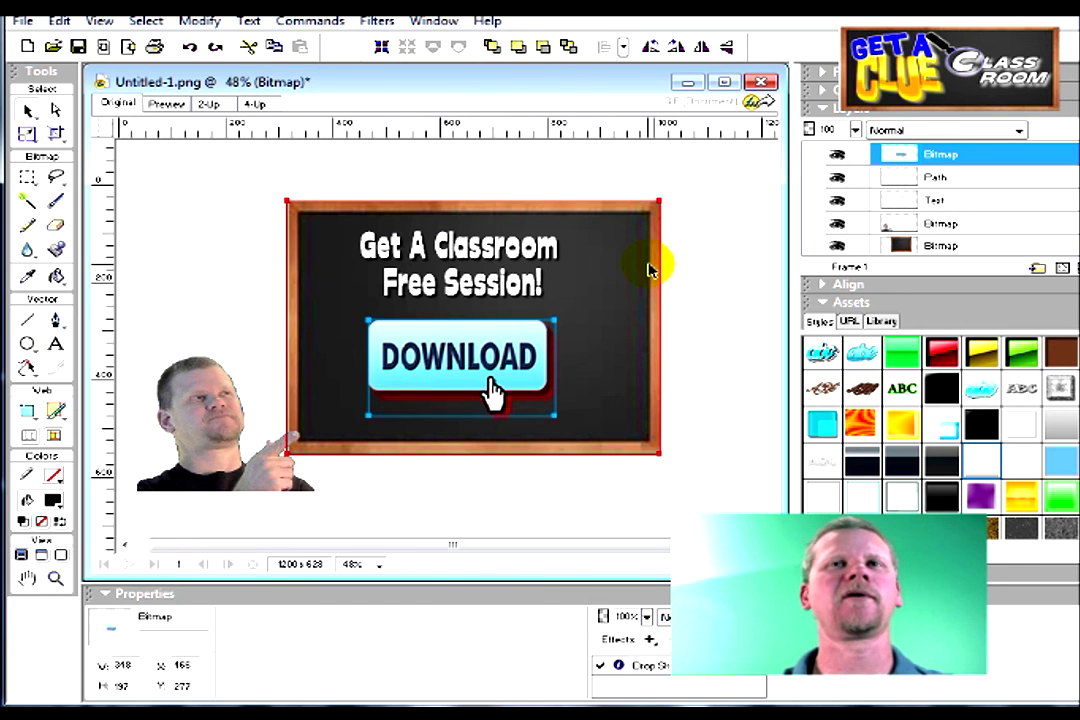
click(570, 47)
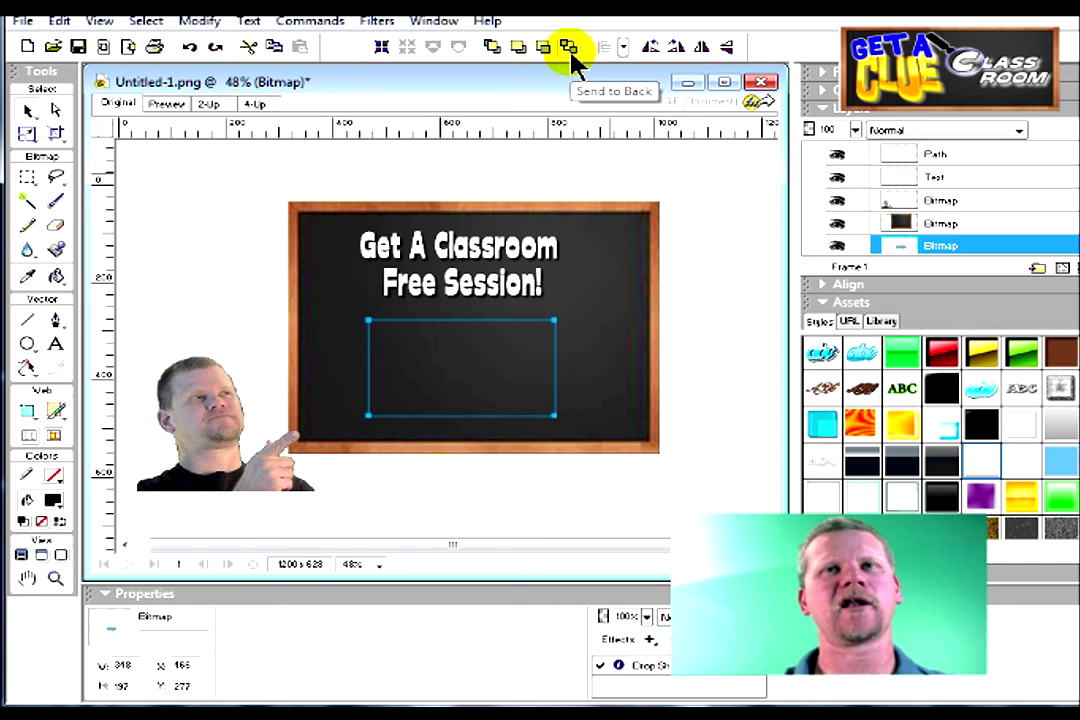
click(517, 49)
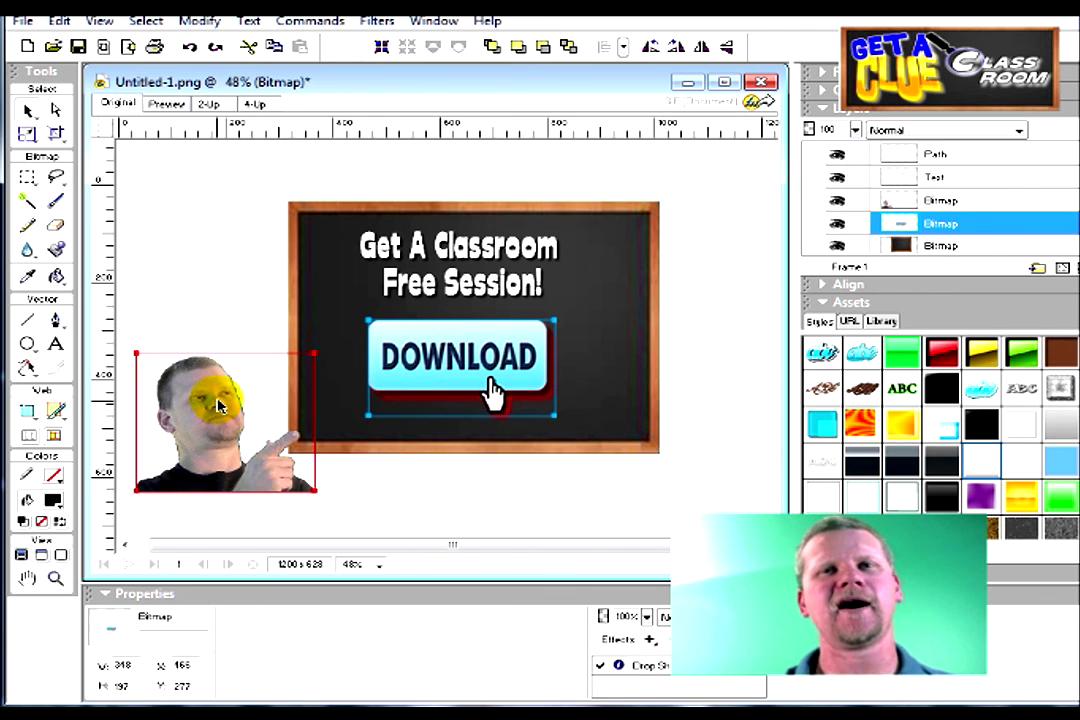
Move the headline text slightly right on the chalkboard to line it up over the DOWNLOAD button.
click(515, 243)
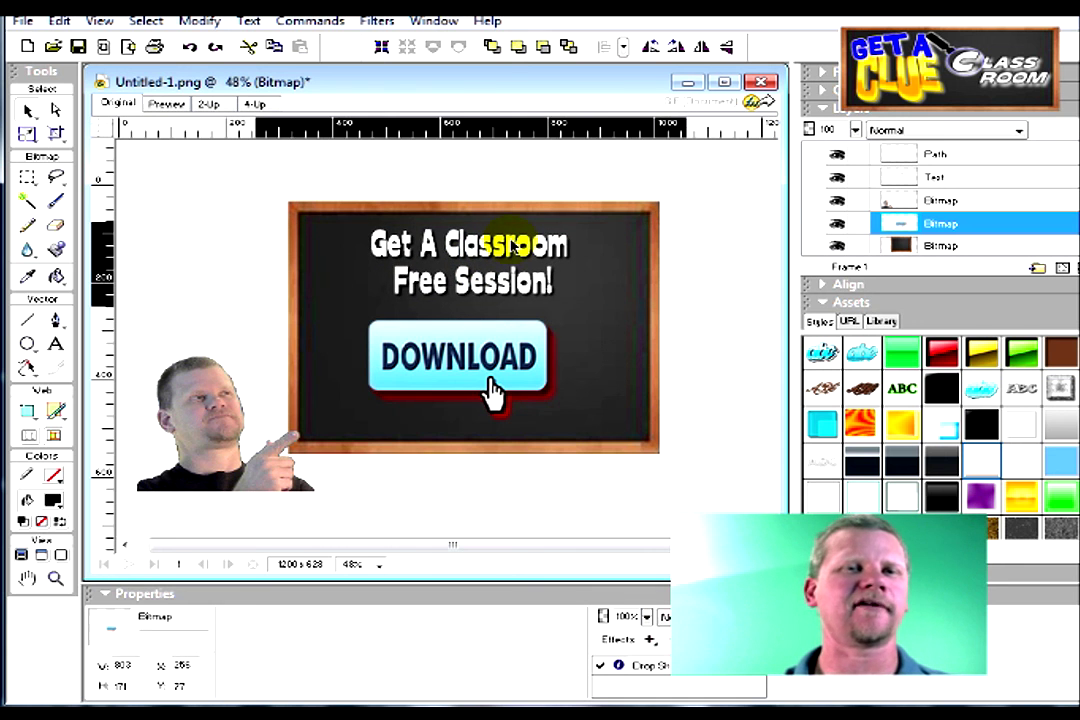